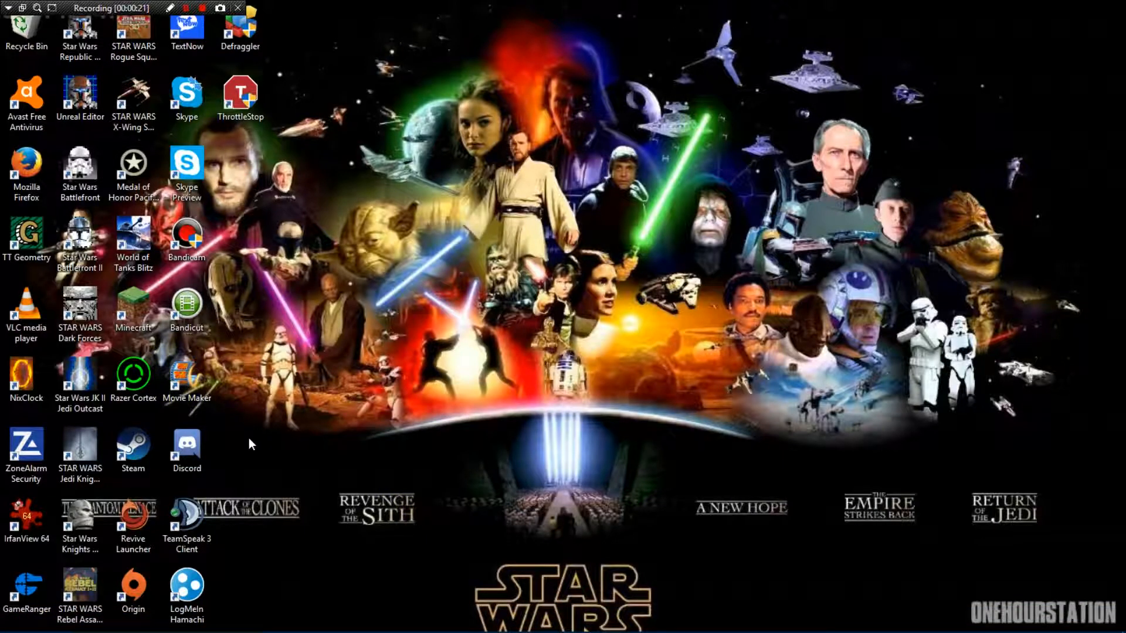
Open the file location of the Movie Maker desktop shortcut.
{"action": "left_click", "coordinate": [185, 384]}
{"action": "right_click", "coordinate": [192, 378]}
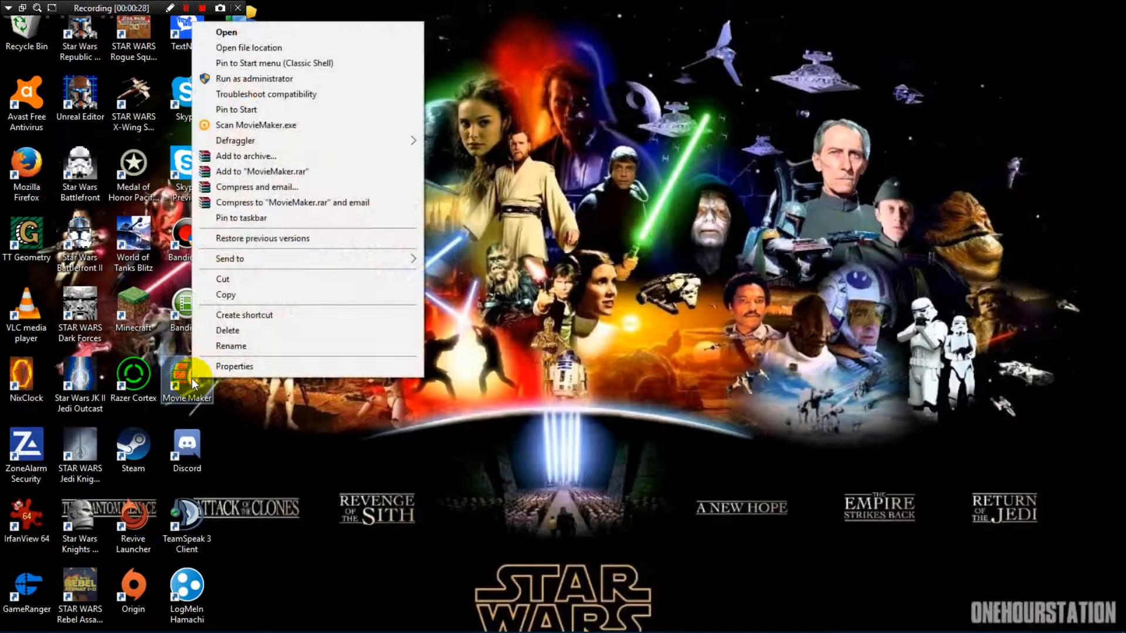
{"action": "left_click", "coordinate": [282, 52]}
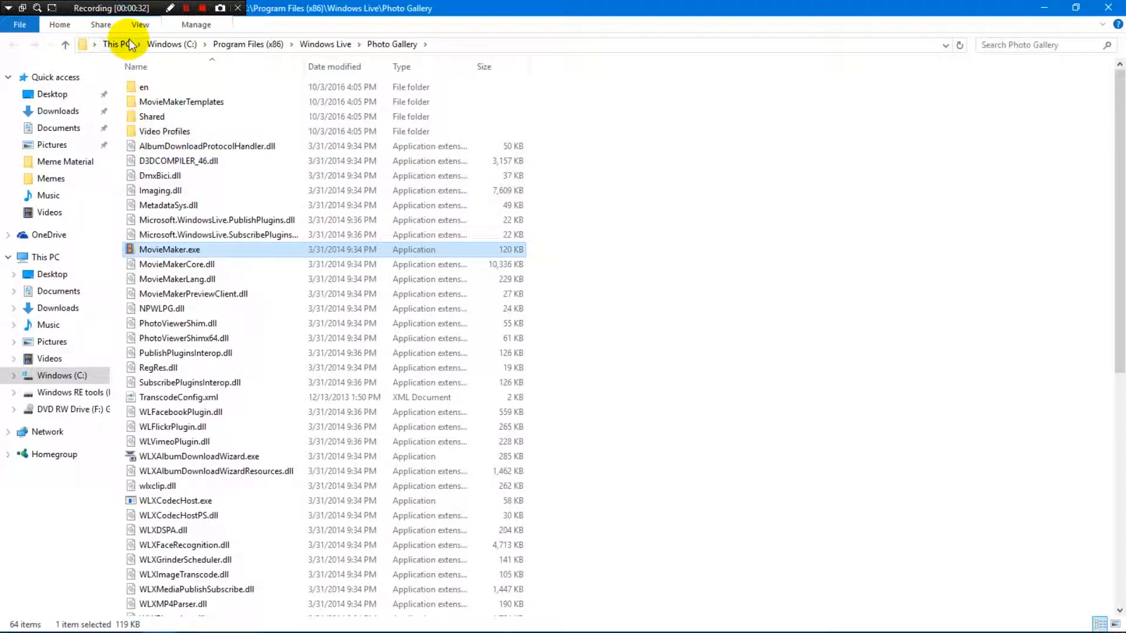
Browse from This PC through Windows (C:), Program Files (x86) and Windows Live to the Photo Gallery folder.
{"action": "left_click", "coordinate": [116, 44]}
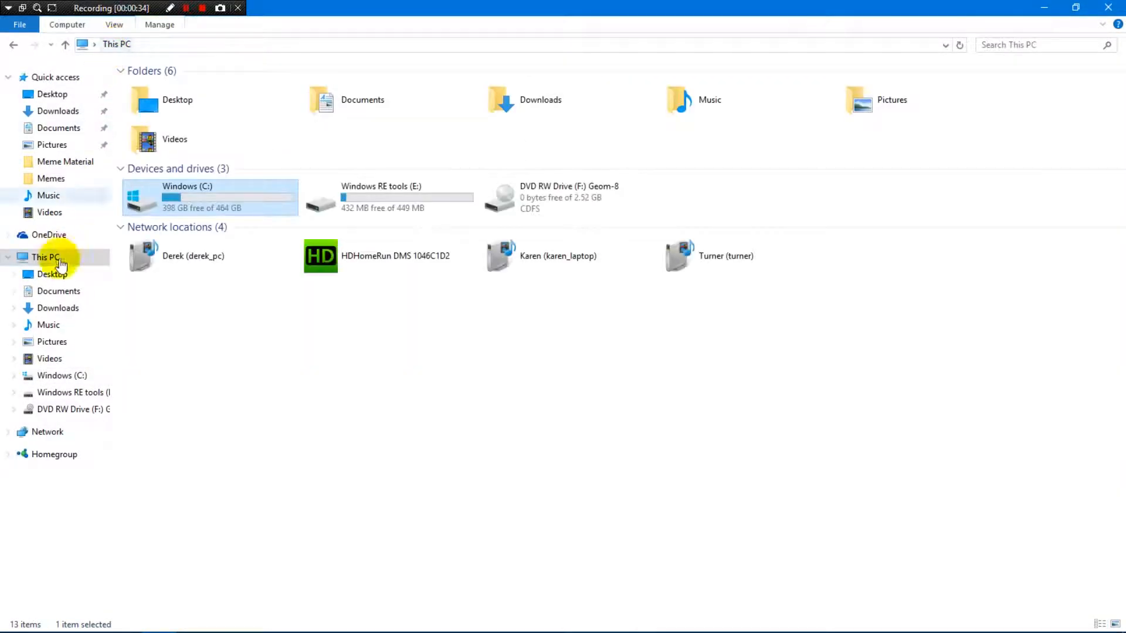
{"action": "double_click", "coordinate": [177, 196]}
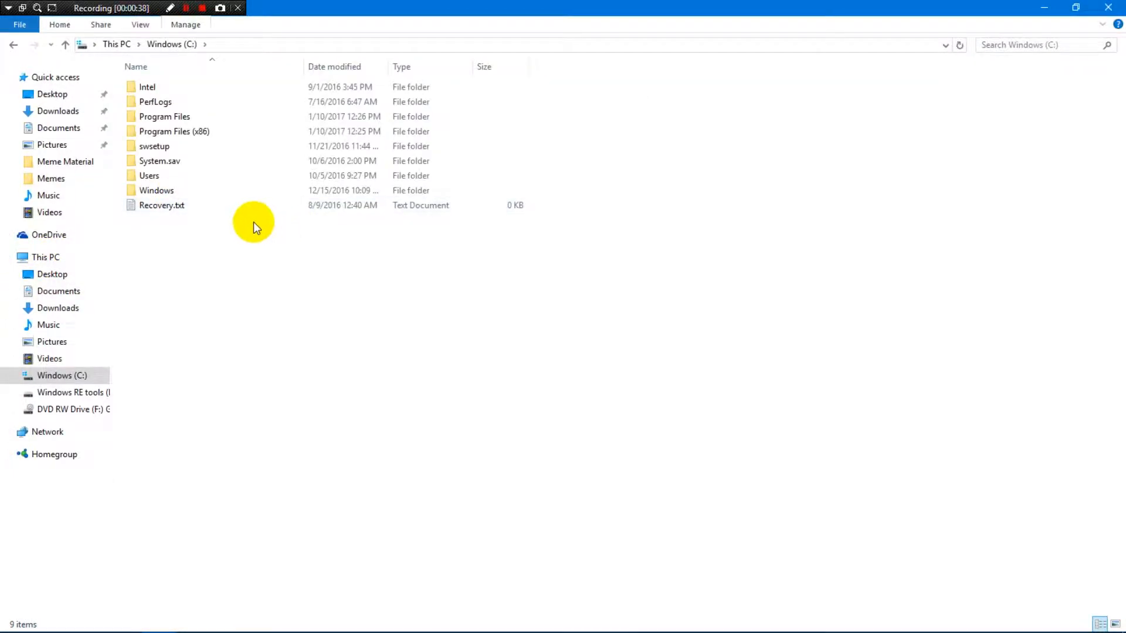
{"action": "double_click", "coordinate": [207, 131]}
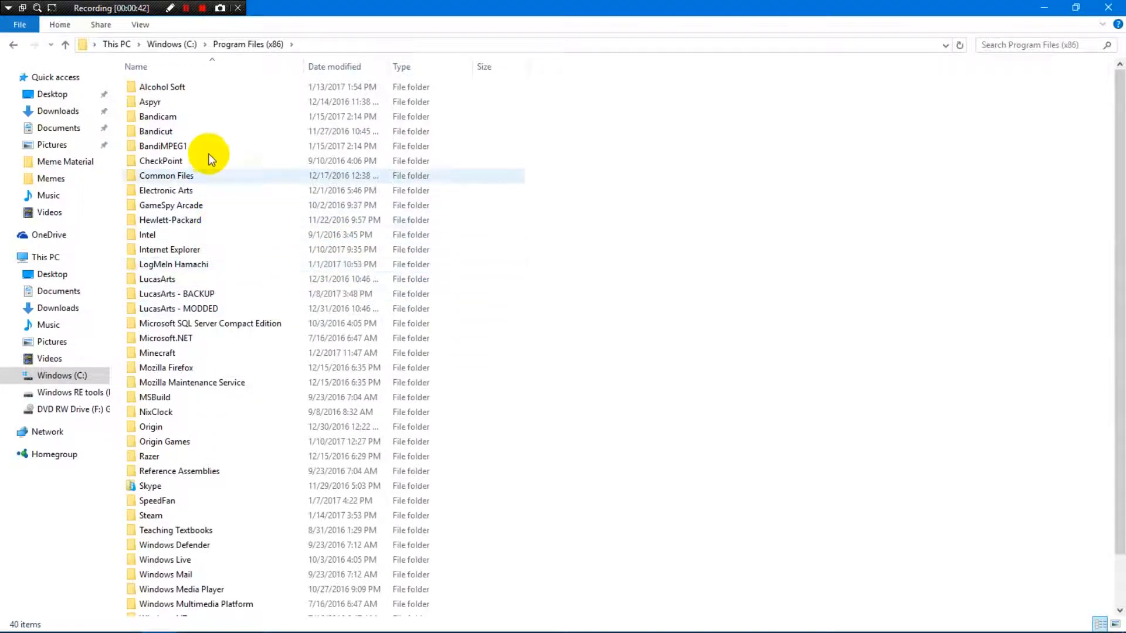
{"action": "scroll", "coordinate": [238, 410], "scroll_direction": "down", "scroll_amount": 2}
{"action": "double_click", "coordinate": [192, 505]}
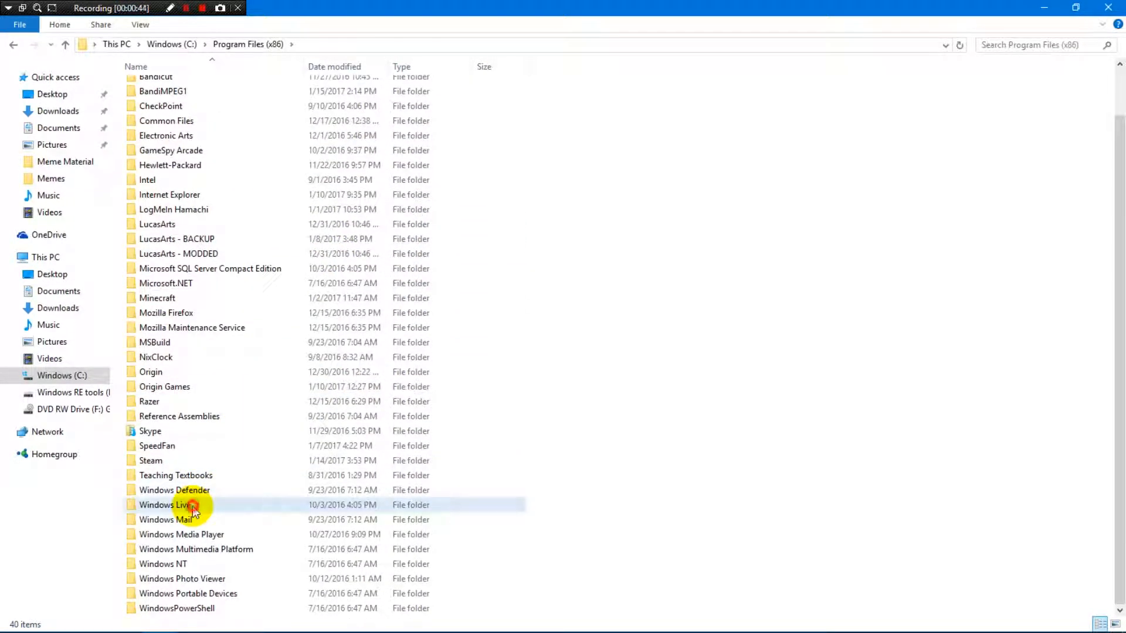
{"action": "double_click", "coordinate": [222, 117]}
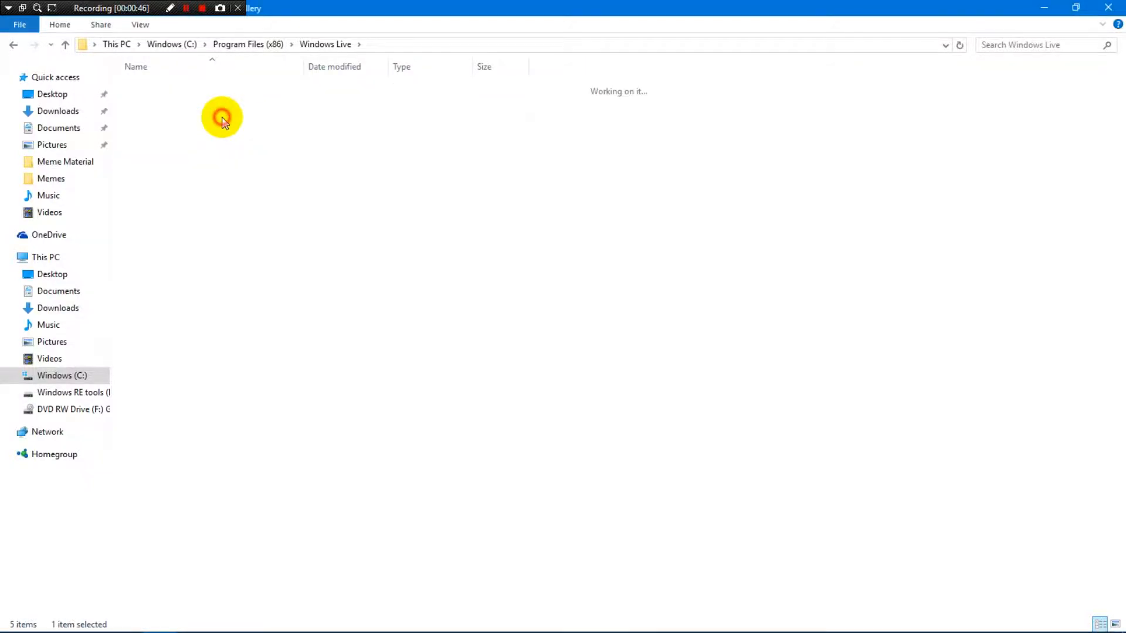
Find MovieMaker.exe in the Photo Gallery folder and create a shortcut to it on the desktop.
{"action": "scroll", "coordinate": [273, 294], "scroll_direction": "down", "scroll_amount": 9}
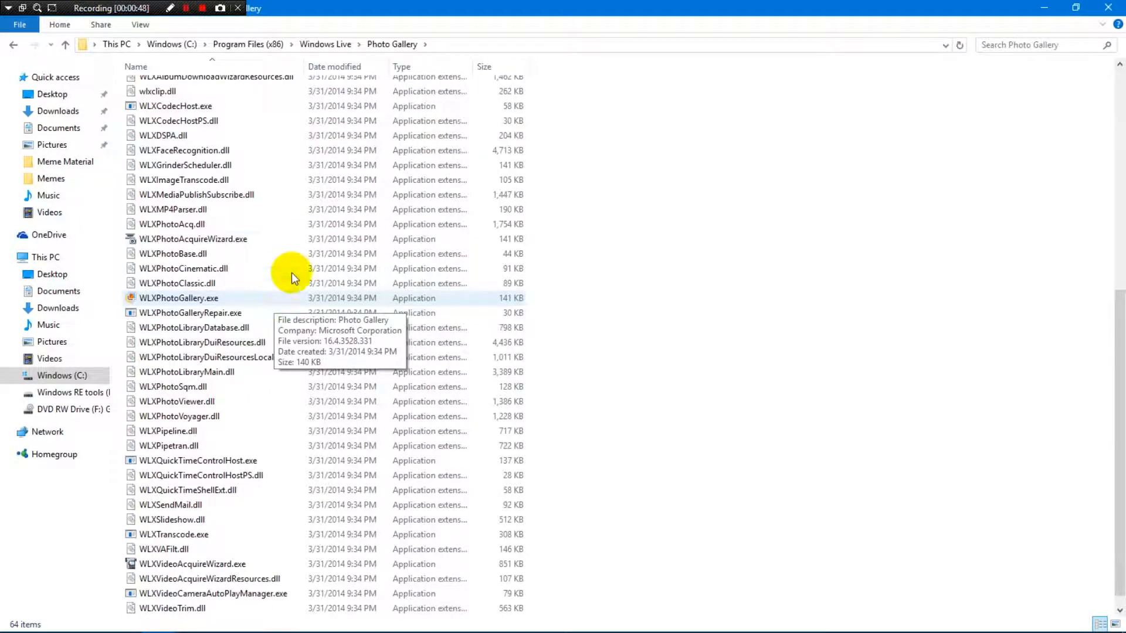
{"action": "scroll", "coordinate": [340, 258], "scroll_direction": "up", "scroll_amount": 2}
{"action": "scroll", "coordinate": [339, 258], "scroll_direction": "up", "scroll_amount": 7}
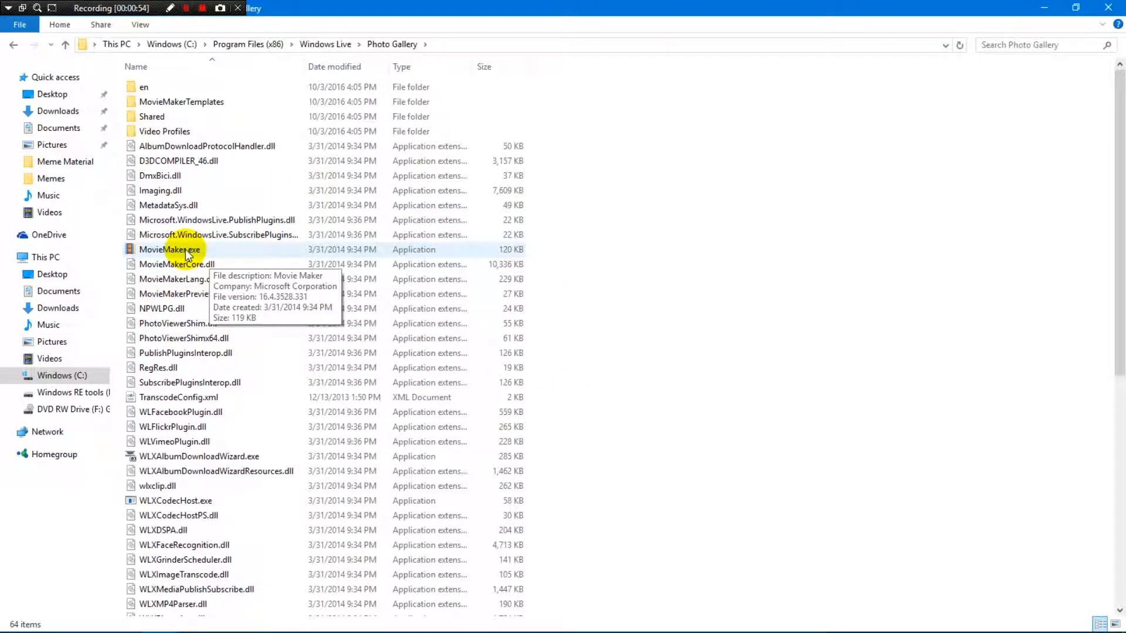
{"action": "left_click", "coordinate": [209, 250]}
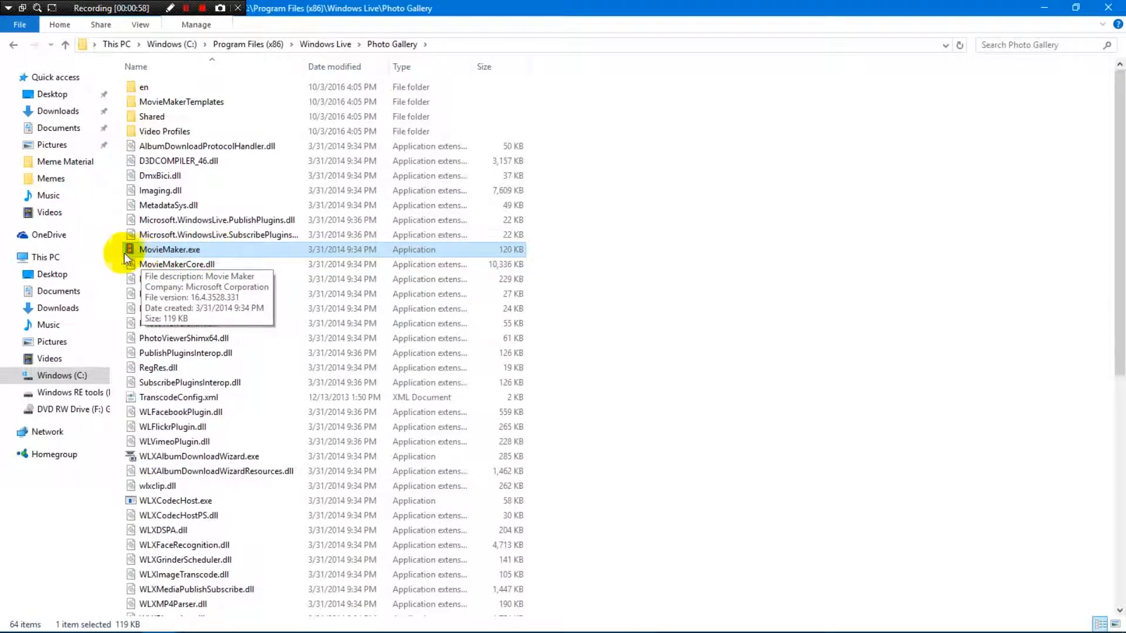
{"action": "right_click", "coordinate": [210, 250]}
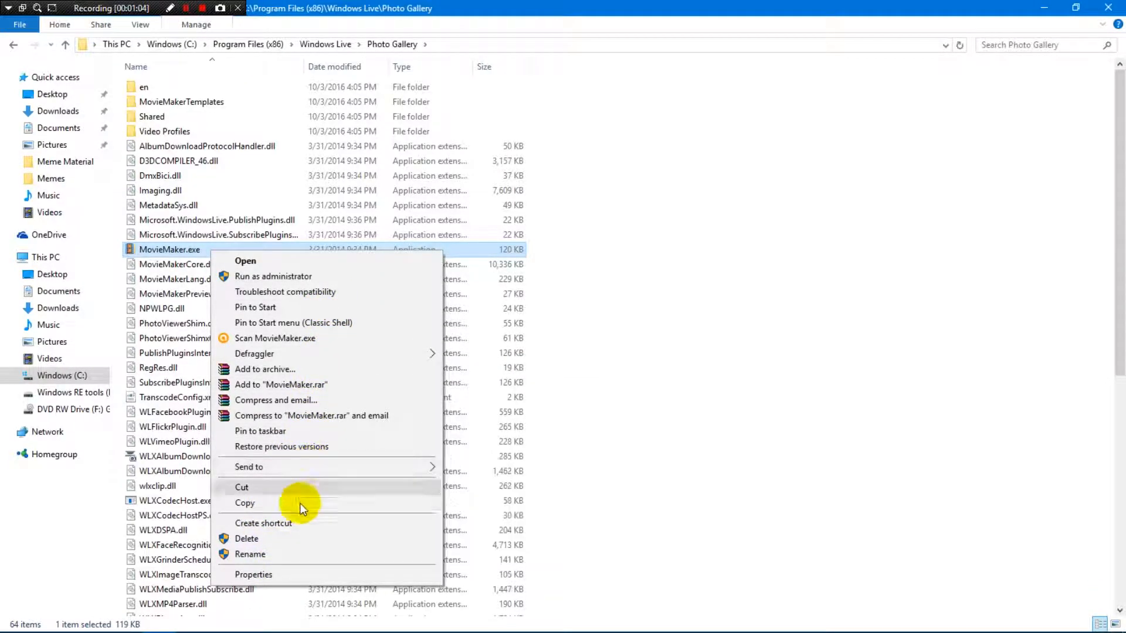
{"action": "left_click", "coordinate": [292, 522]}
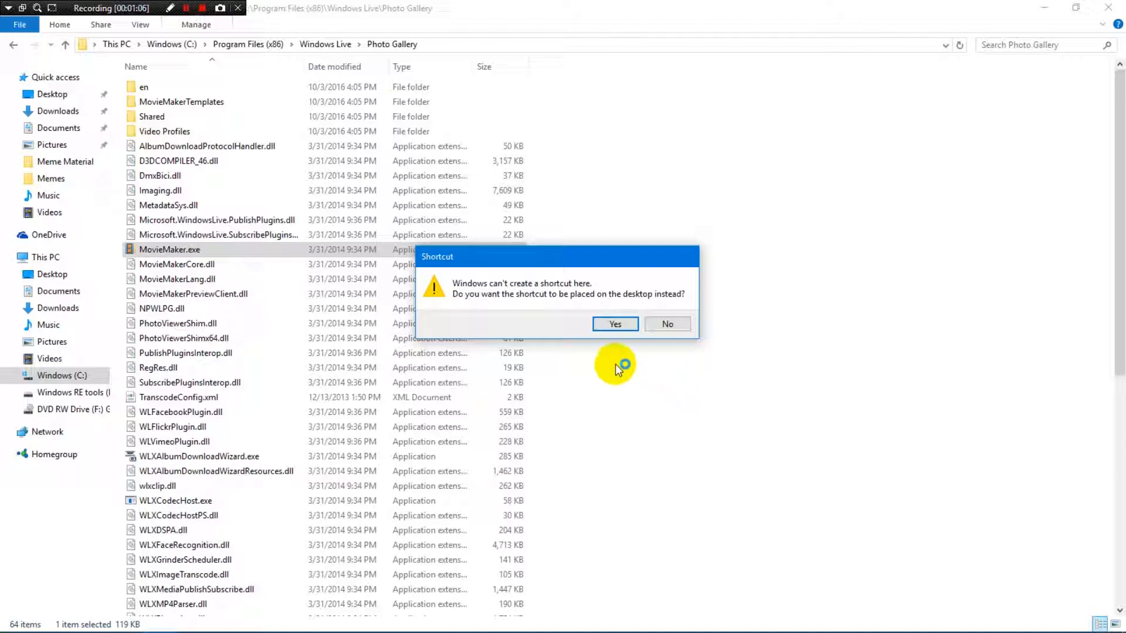
{"action": "left_click", "coordinate": [613, 324]}
Close the folder window and move the extra MovieMaker.exe shortcut from the desktop to the Recycle Bin.
{"action": "left_click", "coordinate": [1108, 7]}
{"action": "left_click", "coordinate": [210, 382]}
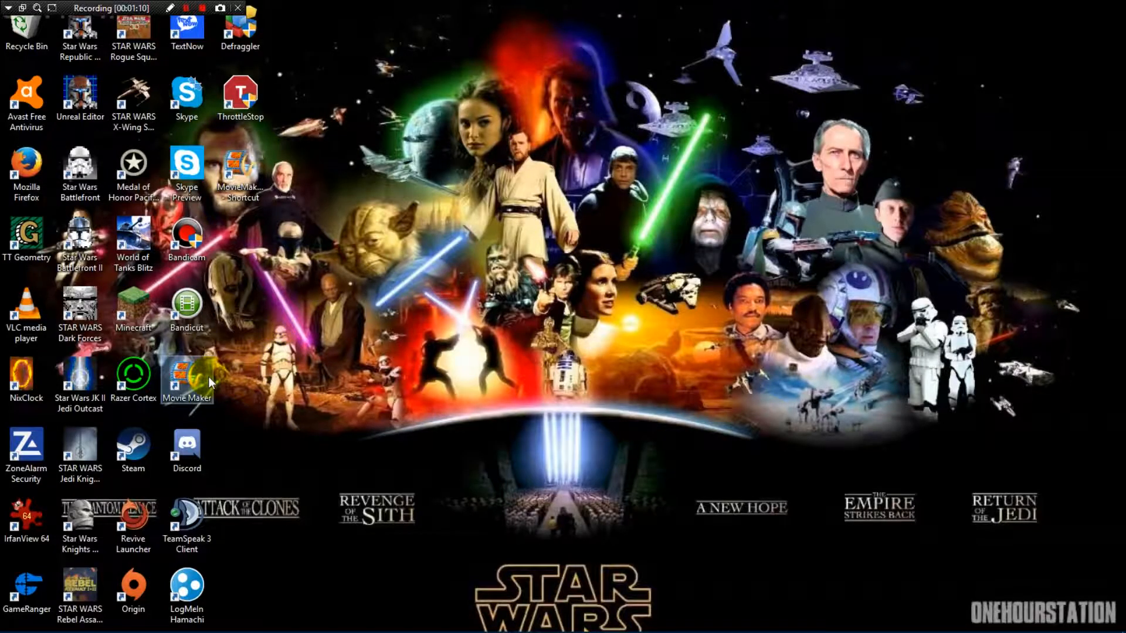
{"action": "left_click", "coordinate": [229, 168]}
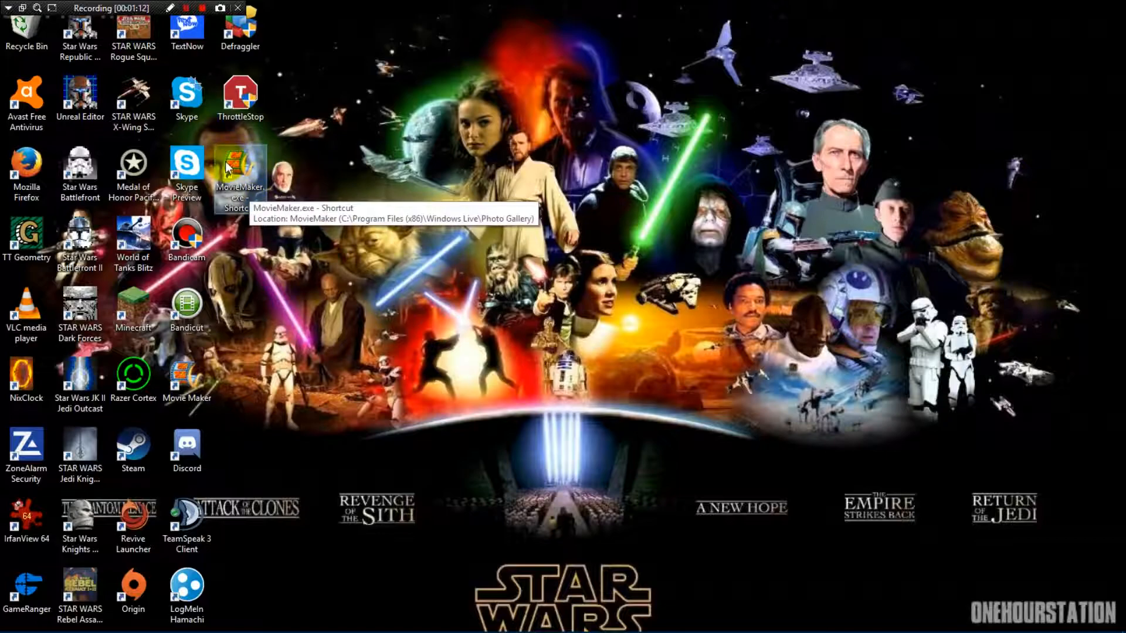
{"action": "left_click_drag", "start_coordinate": [229, 169], "coordinate": [27, 40]}
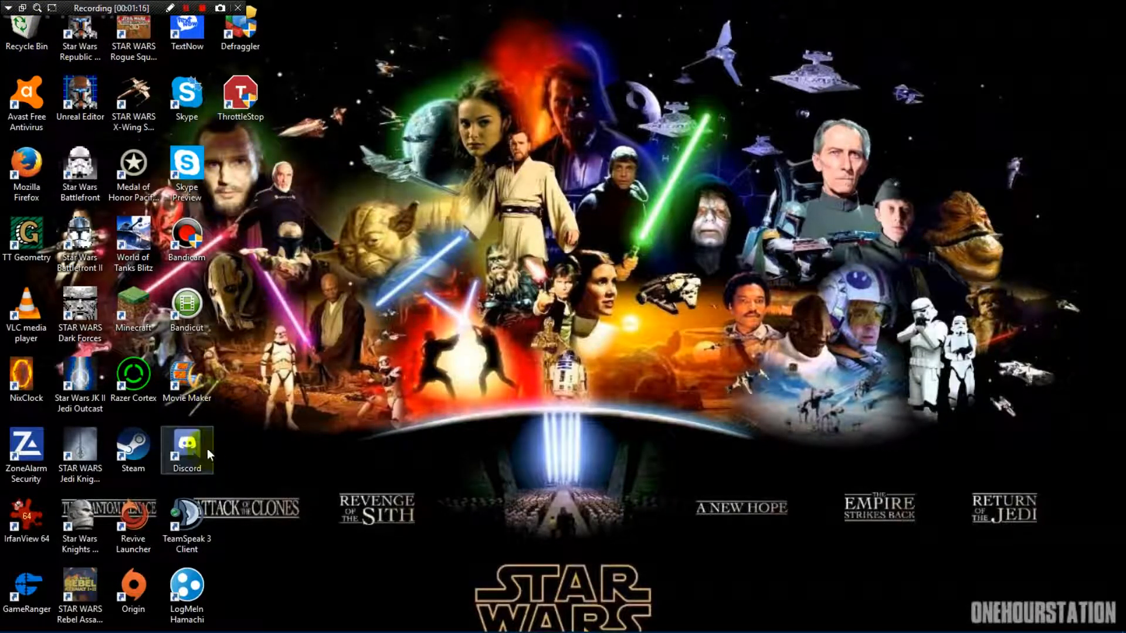
Launch Movie Maker and add the picture Star Wars Battlefront.jpg from the Pictures folder to the project.
{"action": "double_click", "coordinate": [188, 375]}
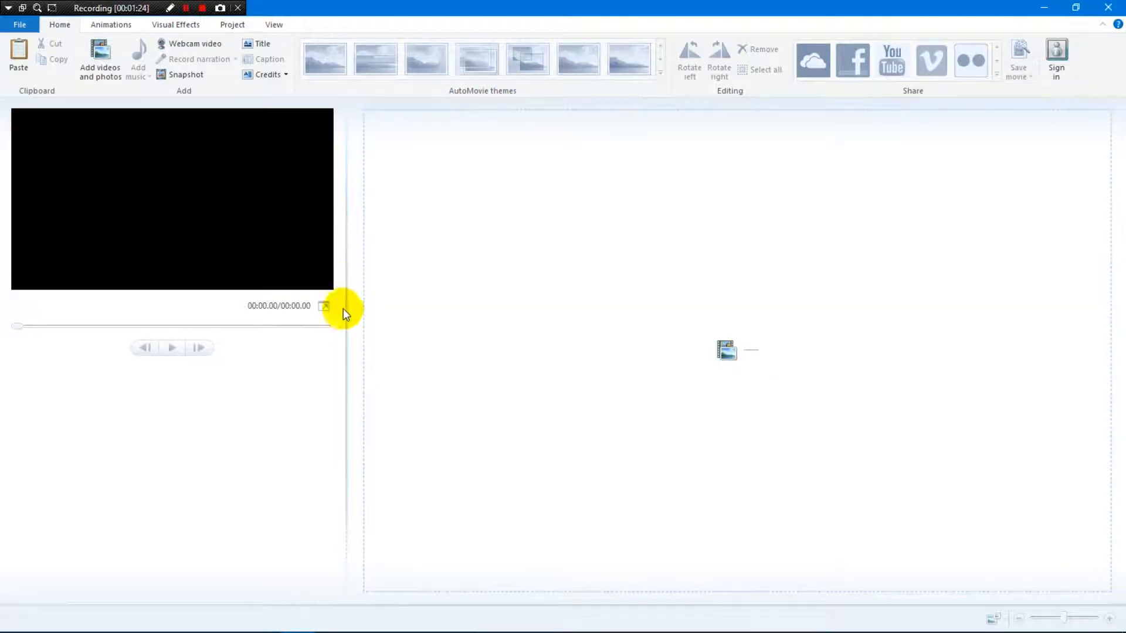
{"action": "left_click", "coordinate": [733, 355]}
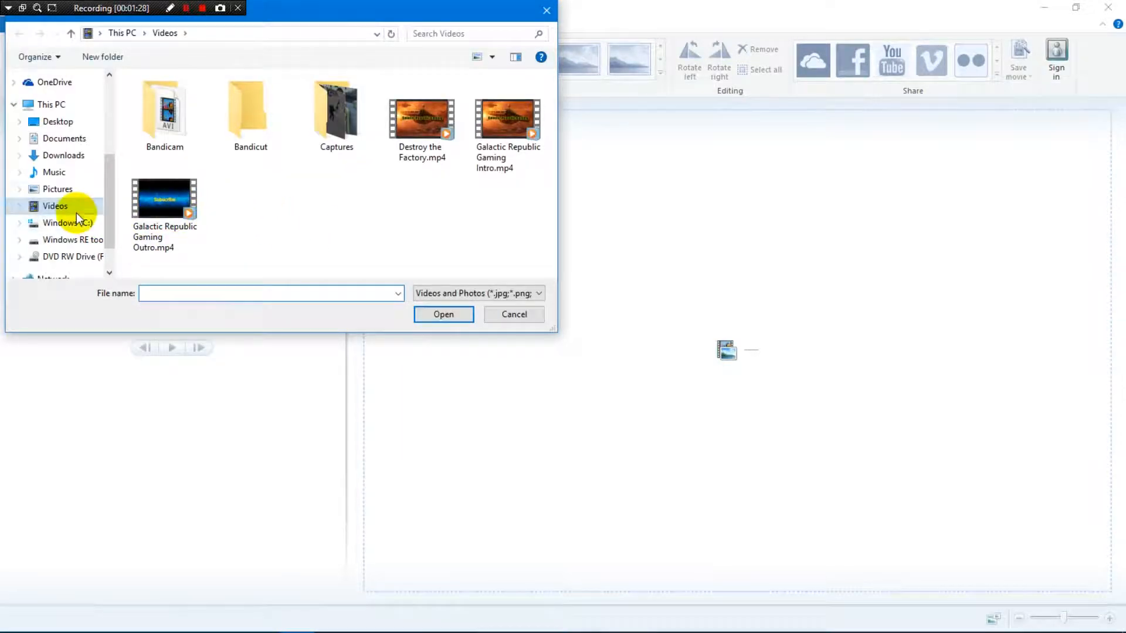
{"action": "left_click", "coordinate": [58, 190]}
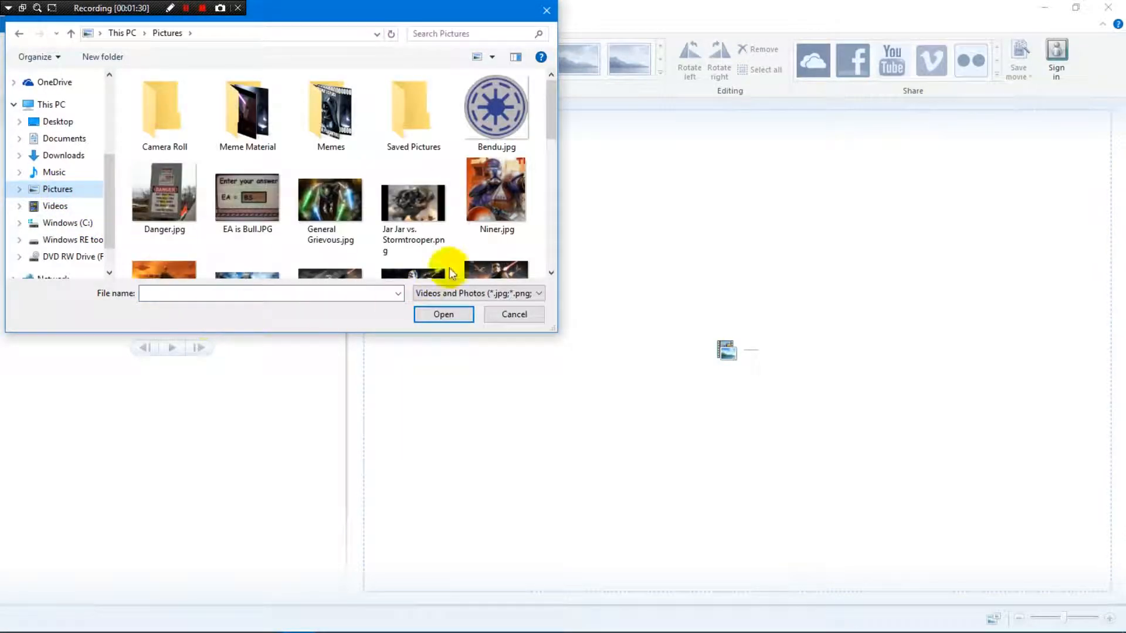
{"action": "scroll", "coordinate": [349, 195], "scroll_direction": "down", "scroll_amount": 1}
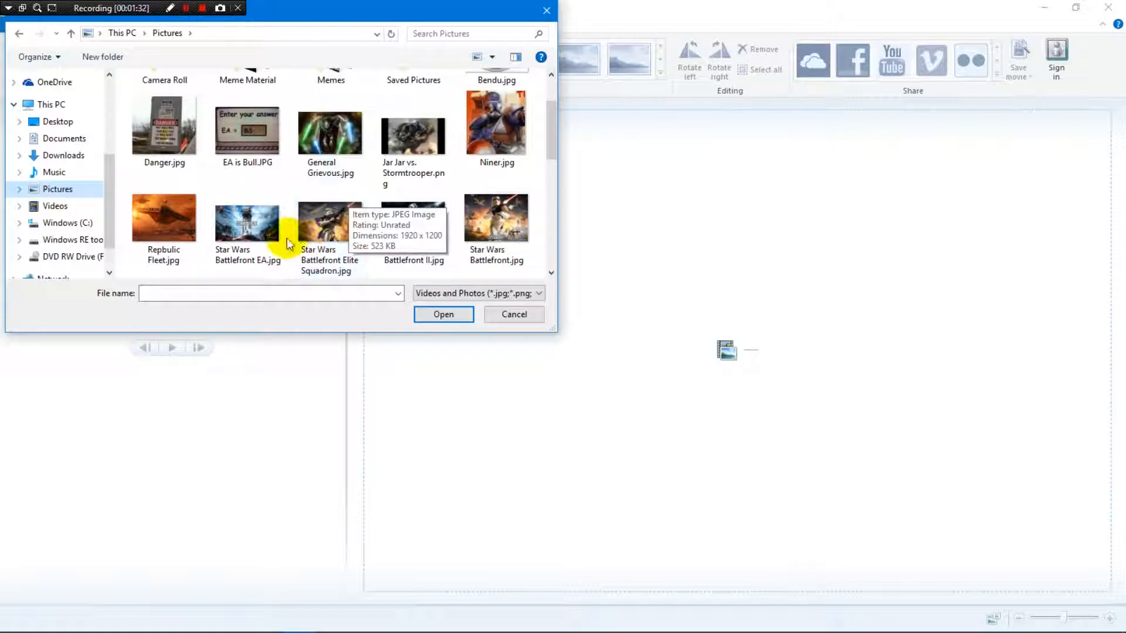
{"action": "scroll", "coordinate": [287, 238], "scroll_direction": "down", "scroll_amount": 1}
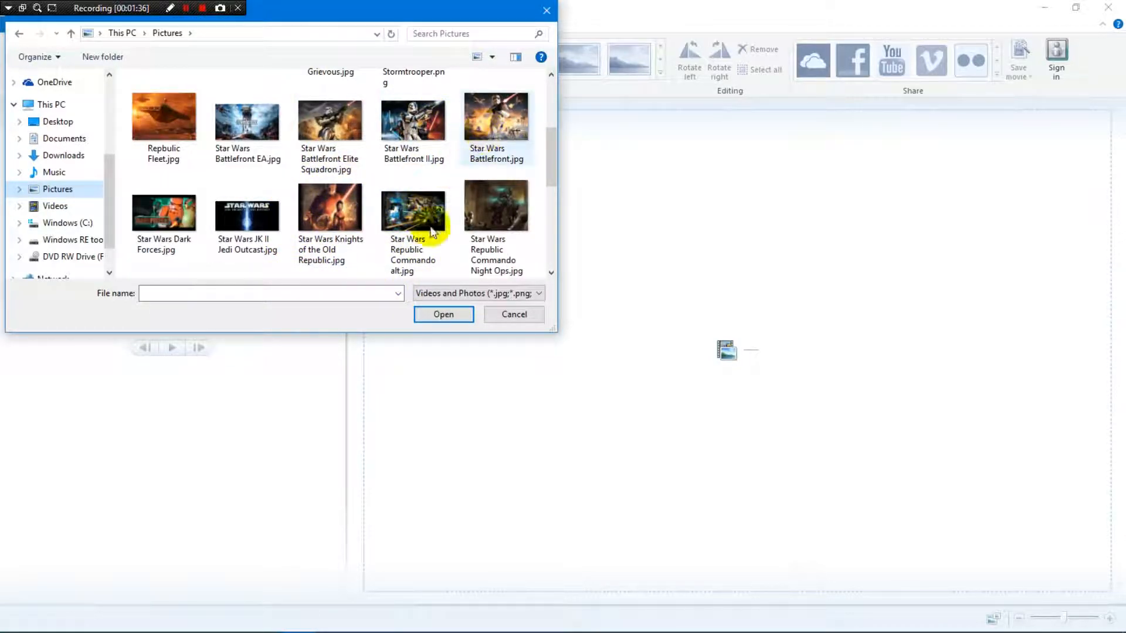
{"action": "left_click", "coordinate": [422, 203]}
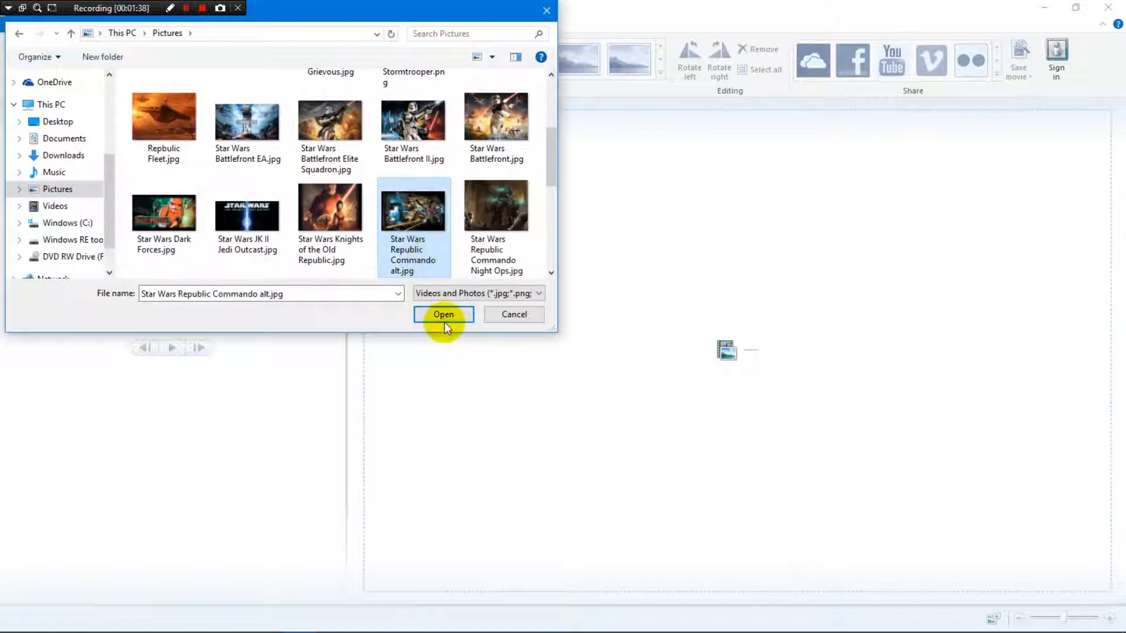
{"action": "left_click", "coordinate": [343, 115]}
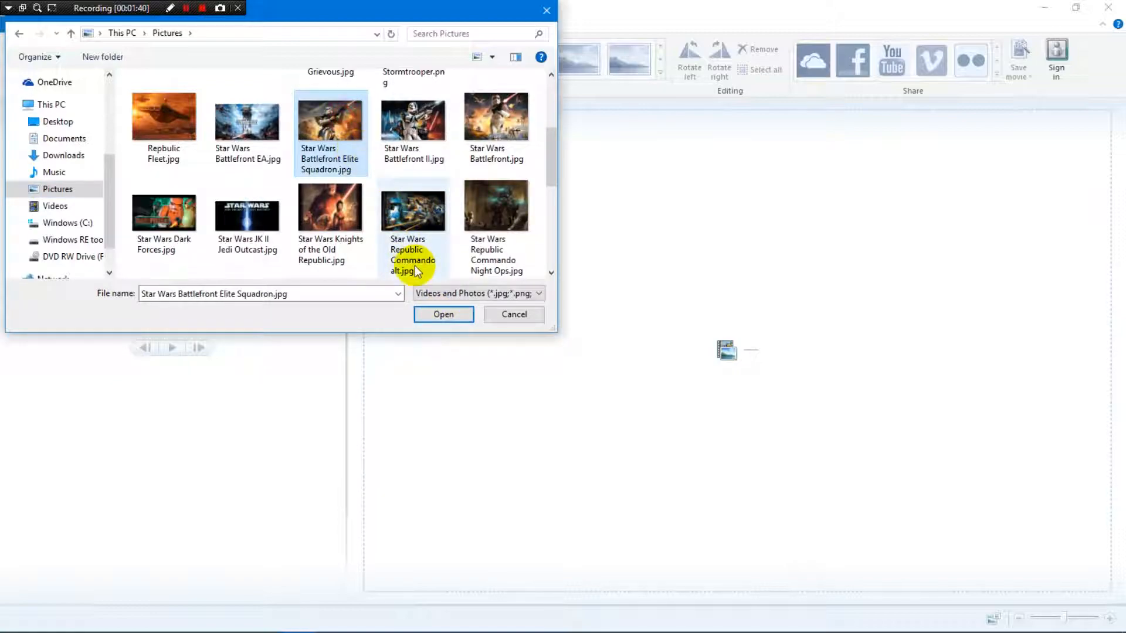
{"action": "left_click", "coordinate": [489, 137]}
{"action": "left_click", "coordinate": [443, 315]}
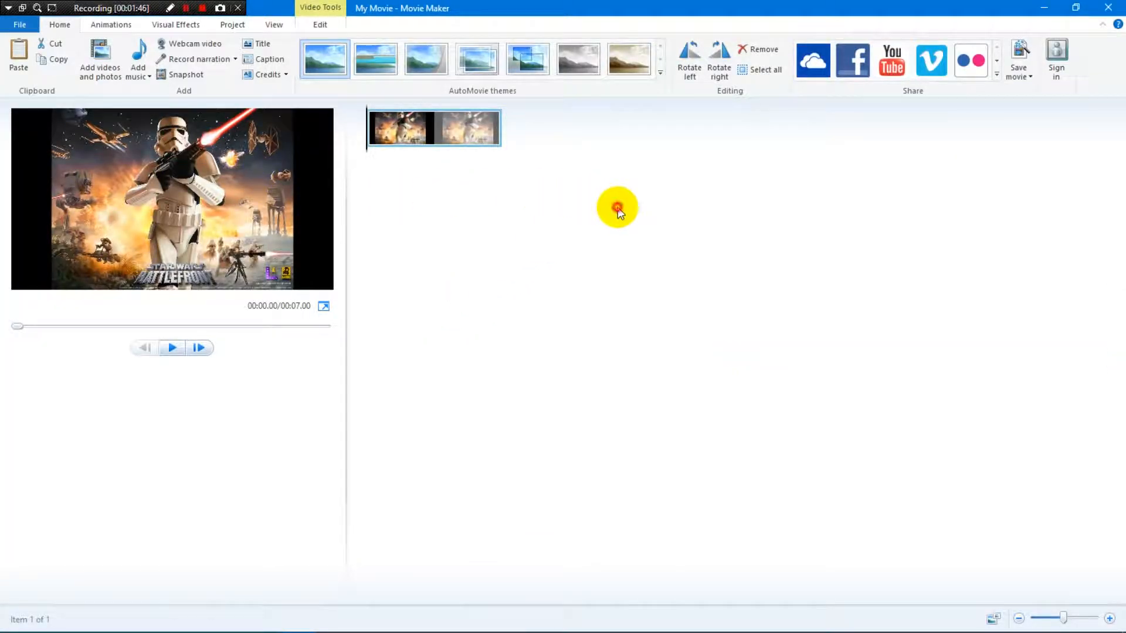
Add the picture Star Wars Dark Forces.jpg from the Pictures folder to the project after the first picture.
{"action": "right_click", "coordinate": [620, 208]}
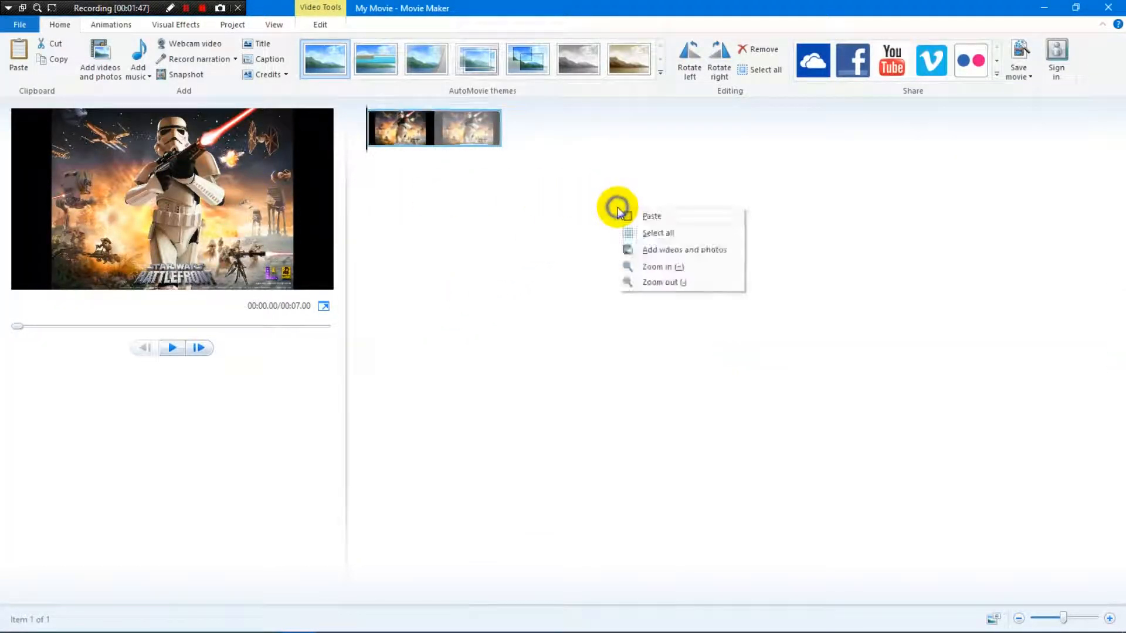
{"action": "left_click", "coordinate": [671, 254]}
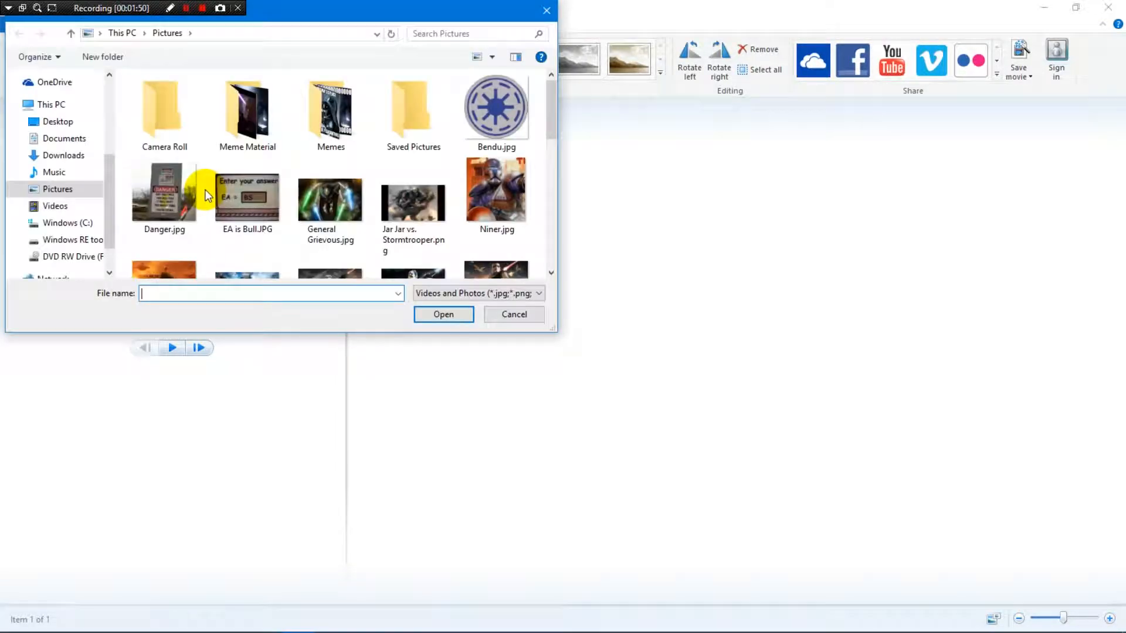
{"action": "scroll", "coordinate": [289, 218], "scroll_direction": "down", "scroll_amount": 3}
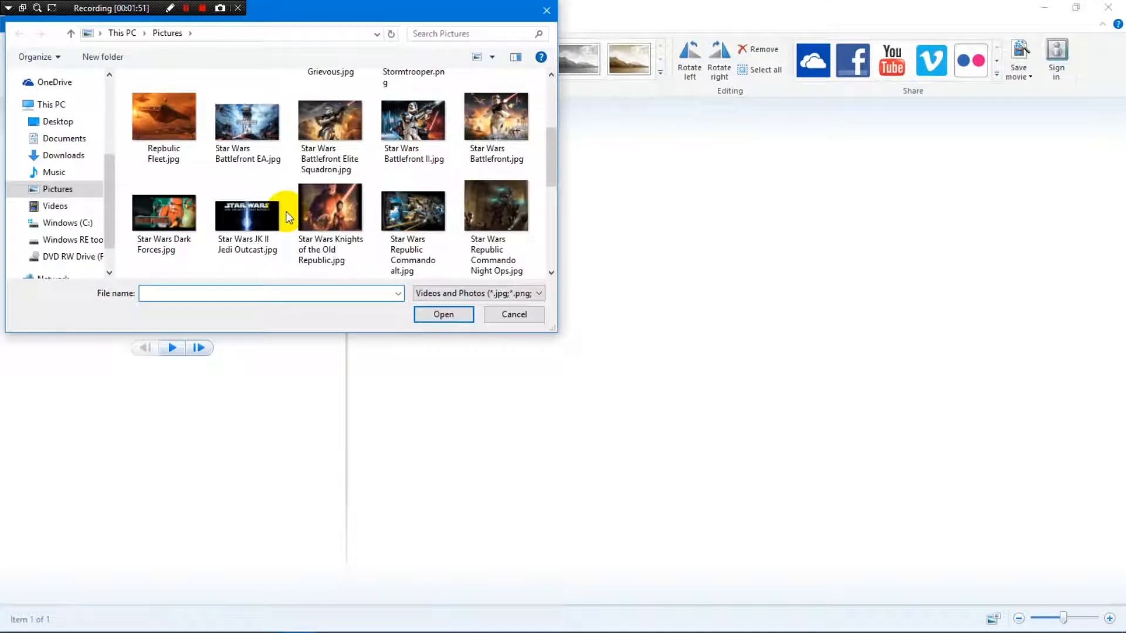
{"action": "left_click", "coordinate": [176, 226]}
{"action": "left_click", "coordinate": [444, 314]}
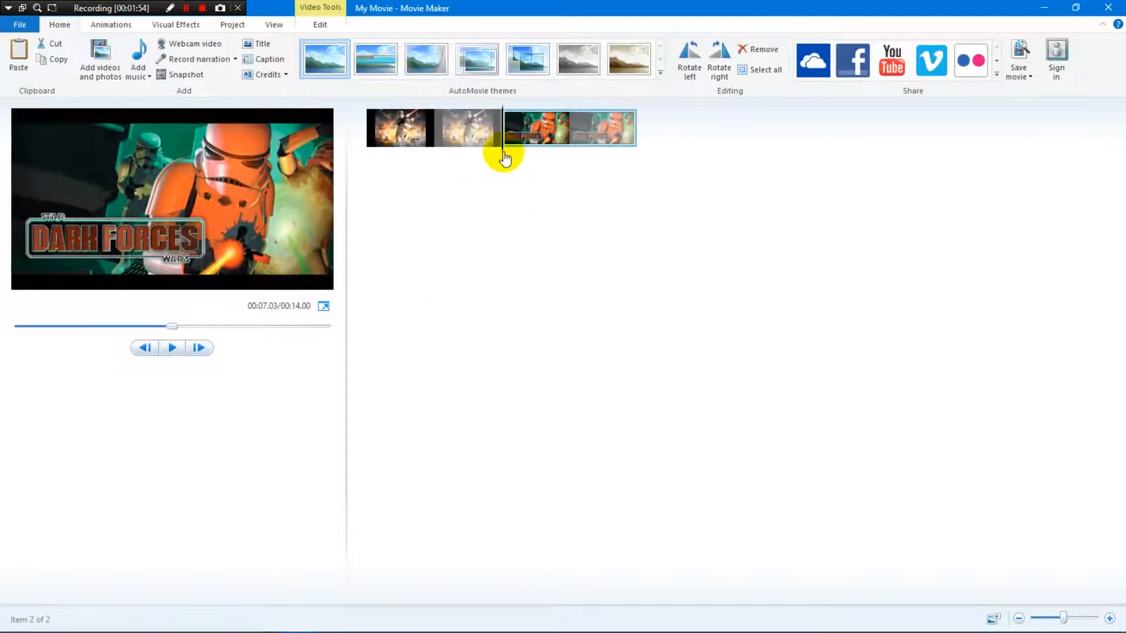
Select the Star Wars Battlefront picture and view the available duration choices without changing its duration.
{"action": "left_click", "coordinate": [477, 143]}
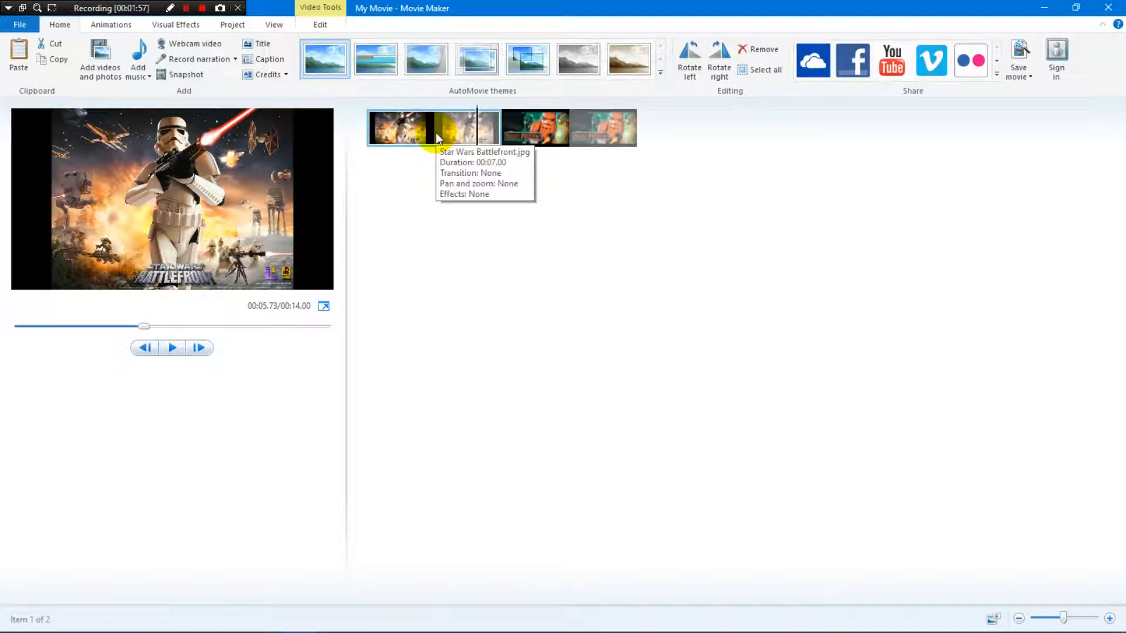
{"action": "left_click", "coordinate": [321, 26]}
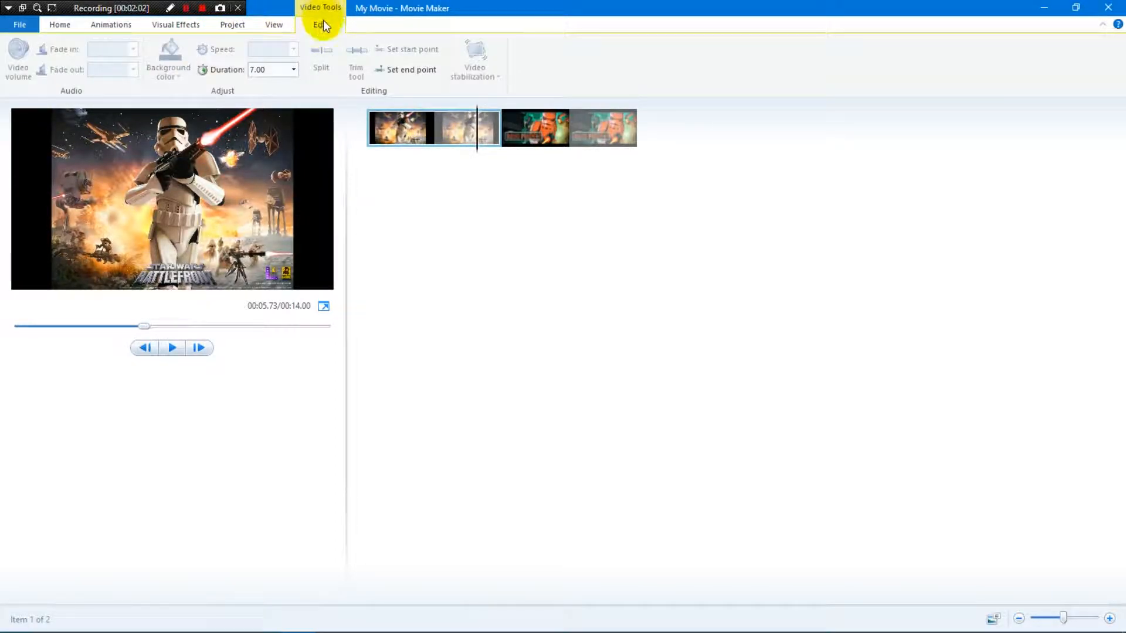
{"action": "left_click", "coordinate": [294, 69]}
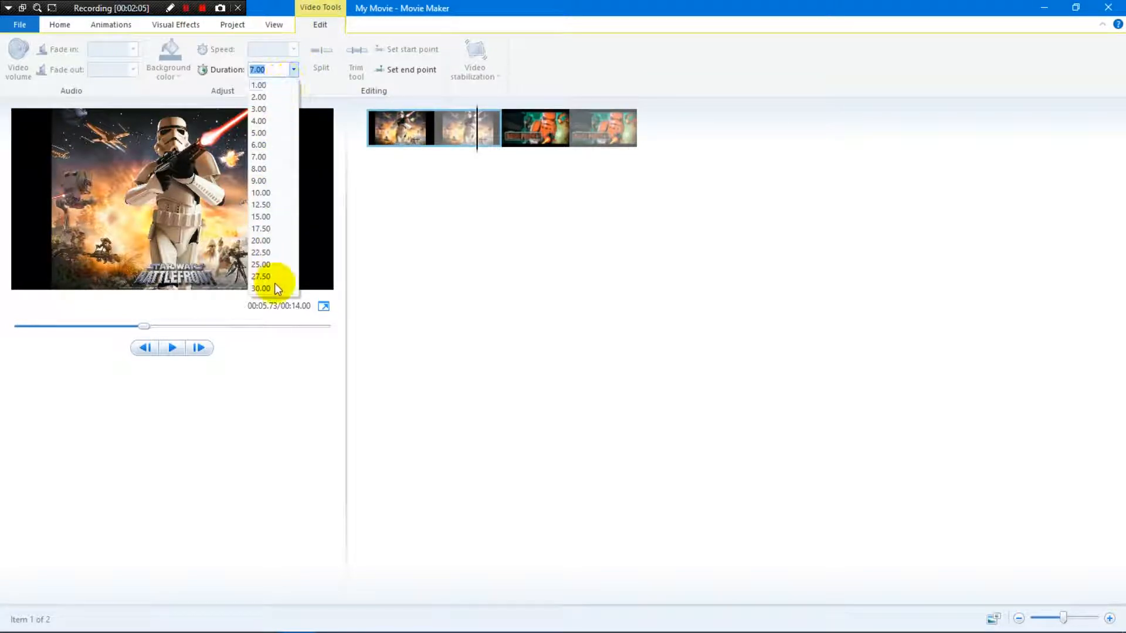
{"action": "left_click", "coordinate": [293, 70]}
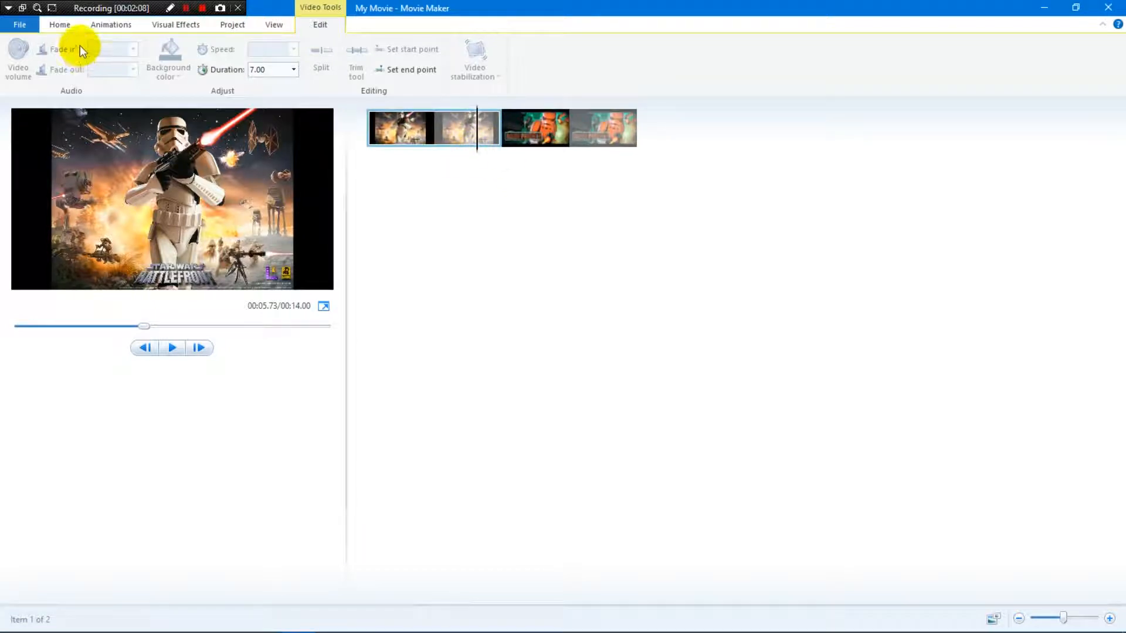
Show the animation options and play the change between the two pictures without a transition.
{"action": "left_click", "coordinate": [96, 29]}
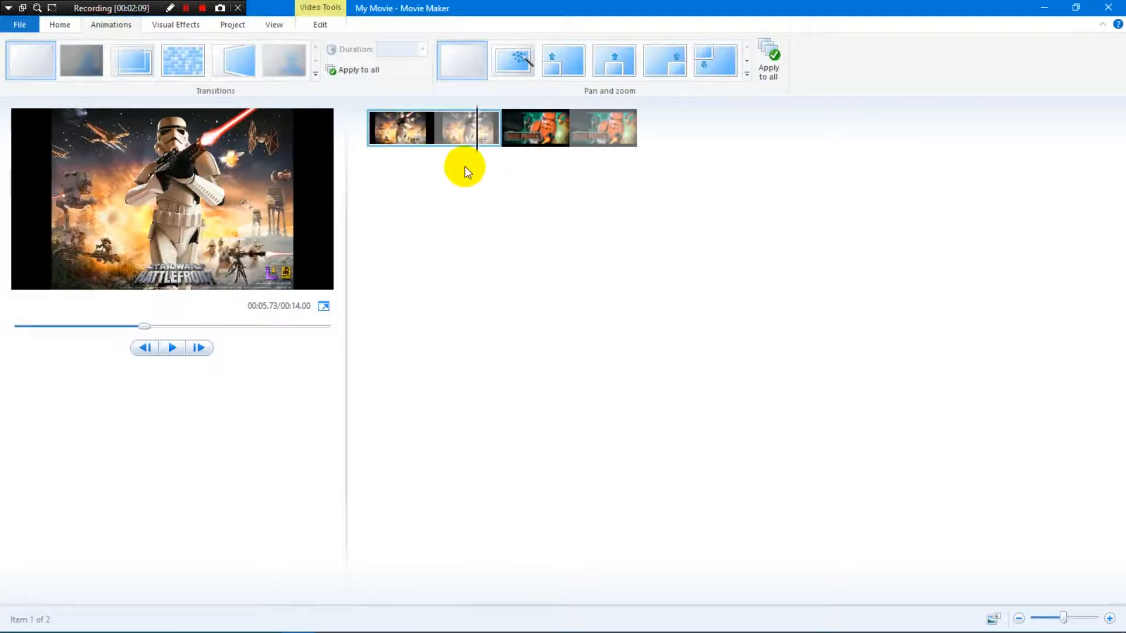
{"action": "left_click", "coordinate": [490, 145]}
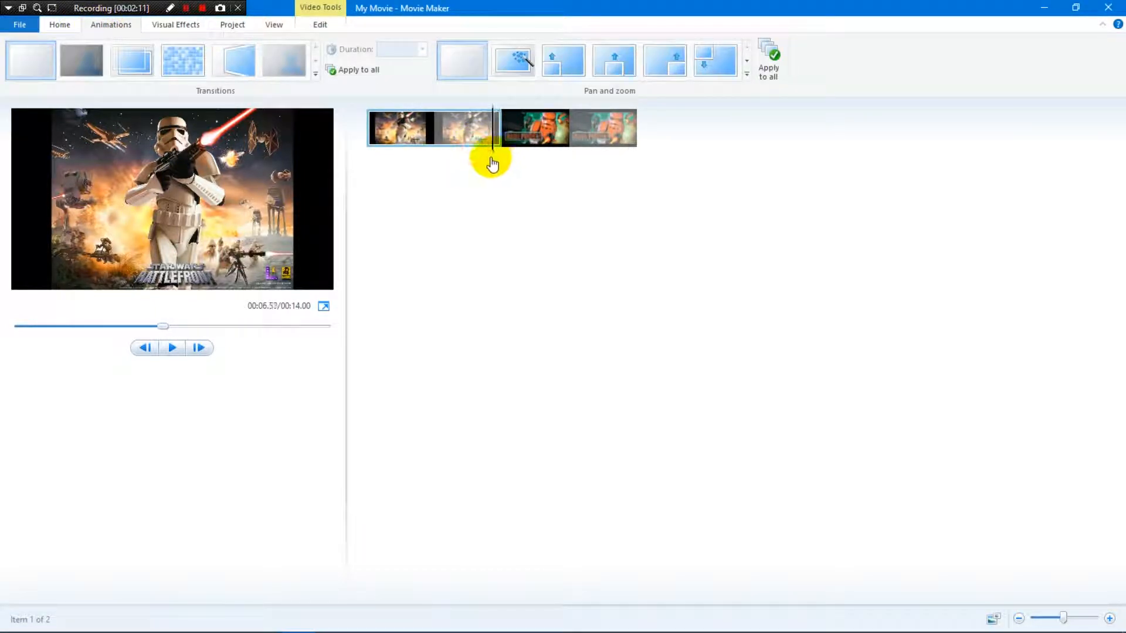
{"action": "left_click", "coordinate": [177, 346]}
{"action": "left_click_drag", "start_coordinate": [522, 154], "coordinate": [491, 161]}
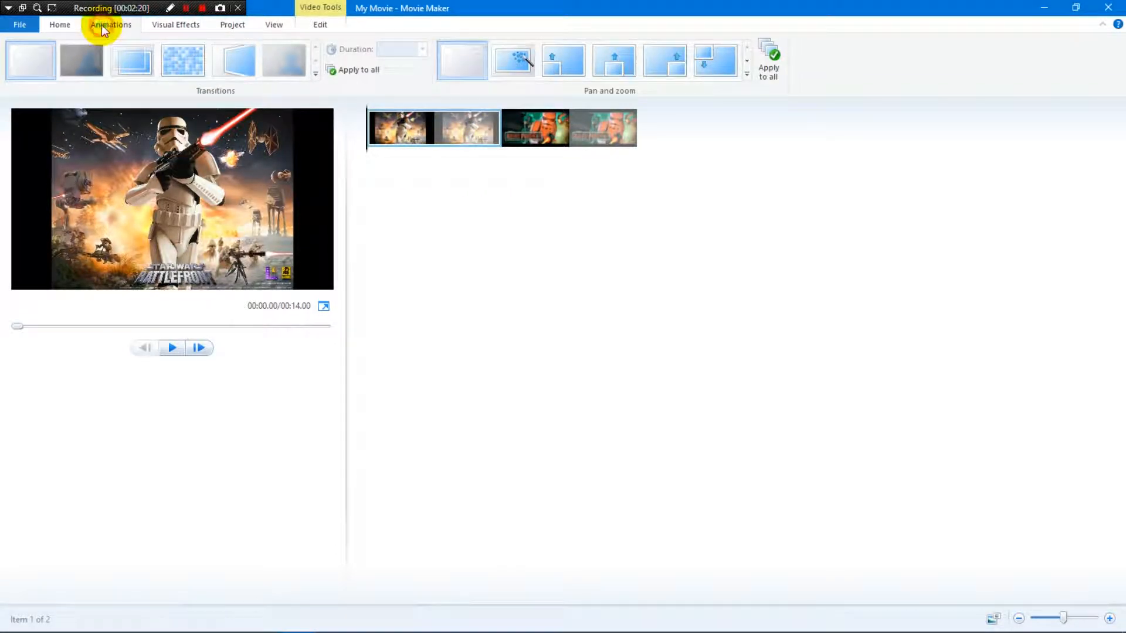
Apply the horizontal-lines transition to the Star Wars Dark Forces picture and play the change between the two pictures.
{"action": "left_click", "coordinate": [565, 115]}
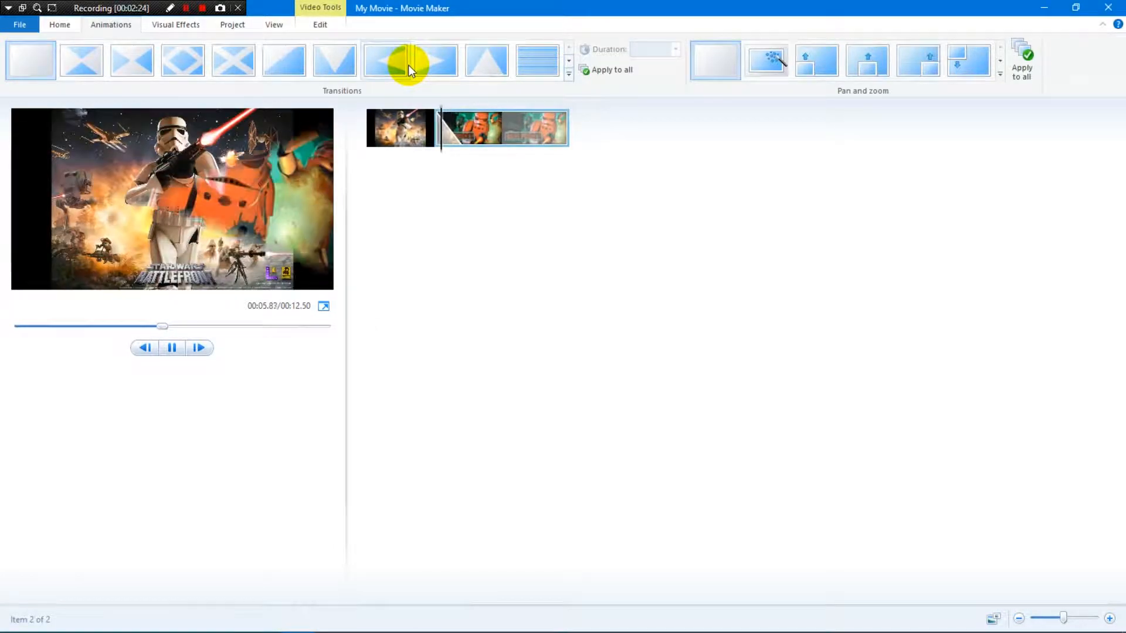
{"action": "left_click", "coordinate": [545, 59]}
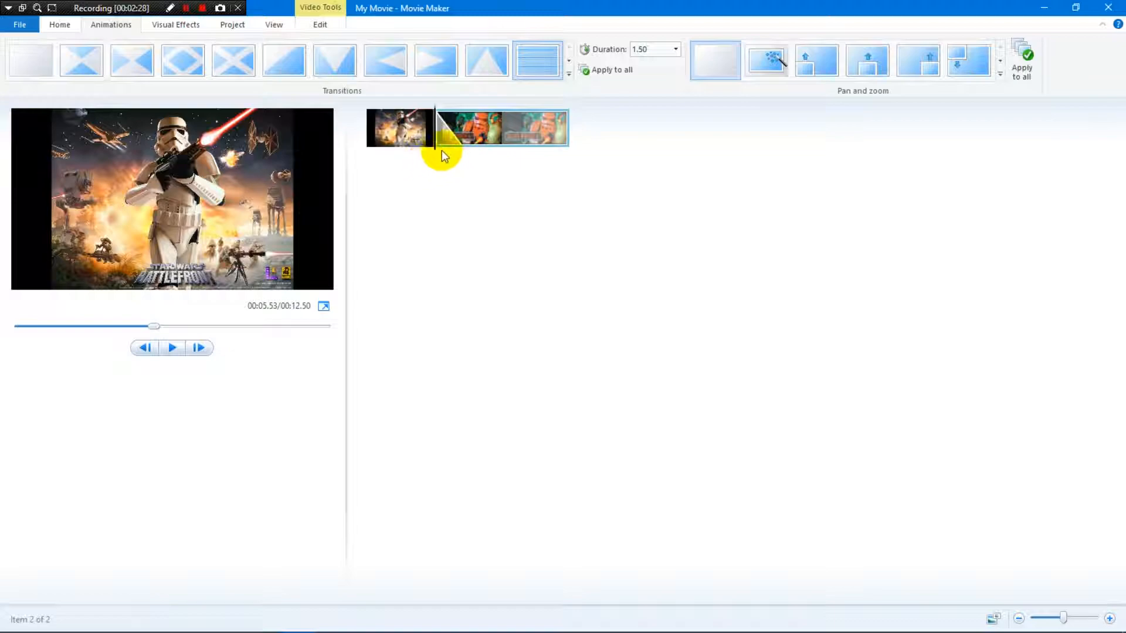
{"action": "left_click", "coordinate": [406, 135]}
{"action": "left_click", "coordinate": [171, 348]}
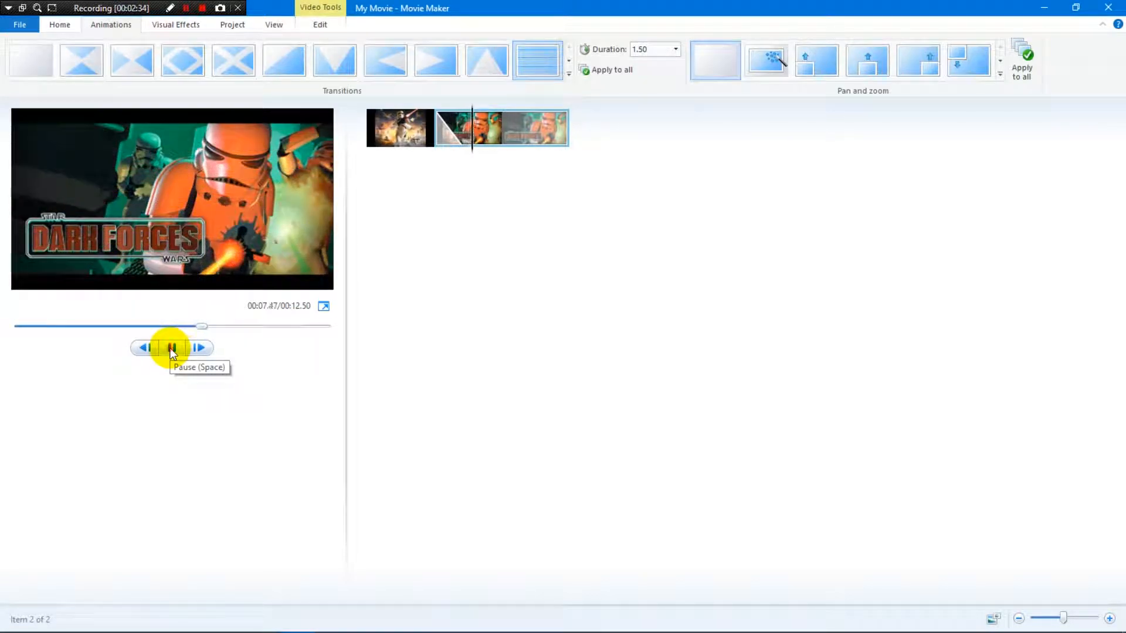
{"action": "left_click", "coordinate": [172, 348]}
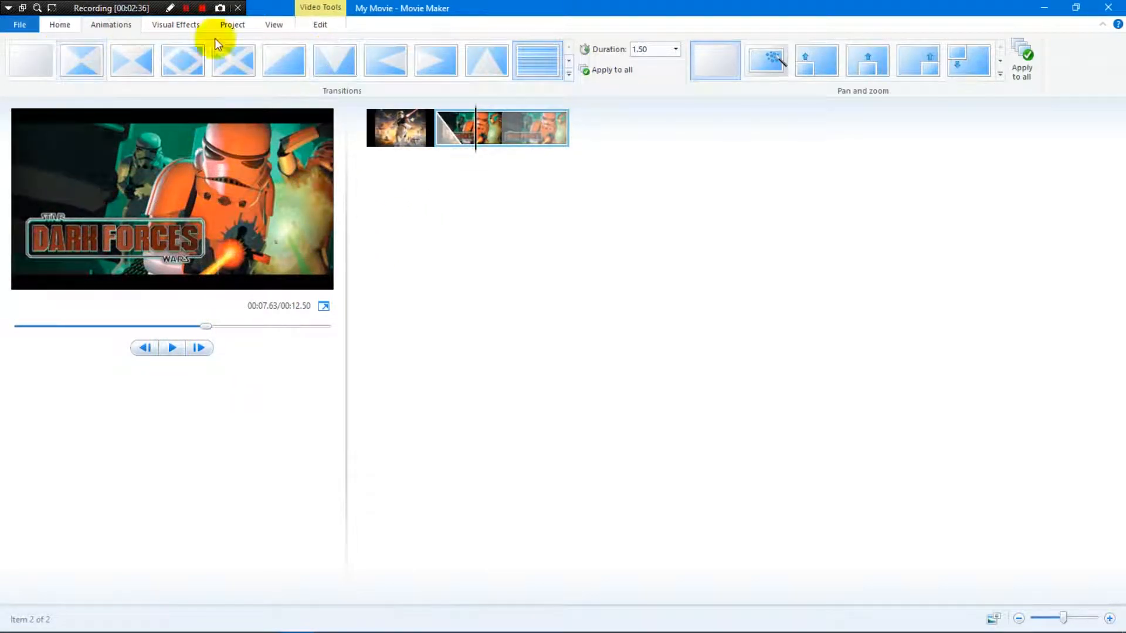
Look over the visual effects for the Star Wars Battlefront picture and the project's audio and aspect ratio options.
{"action": "left_click", "coordinate": [165, 26]}
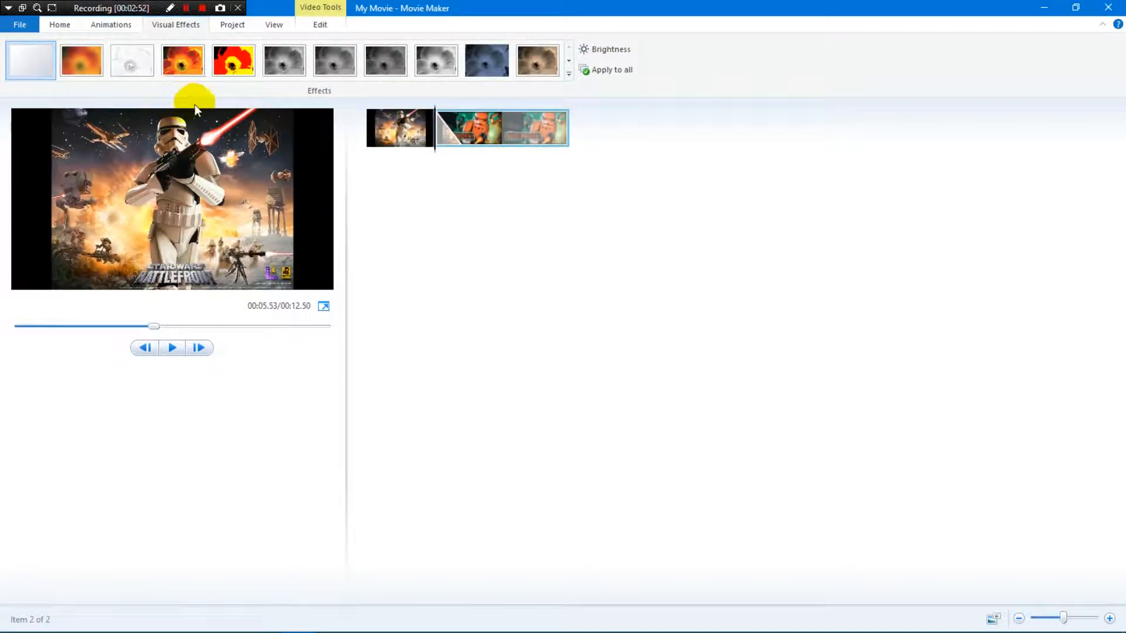
{"action": "left_click", "coordinate": [355, 160]}
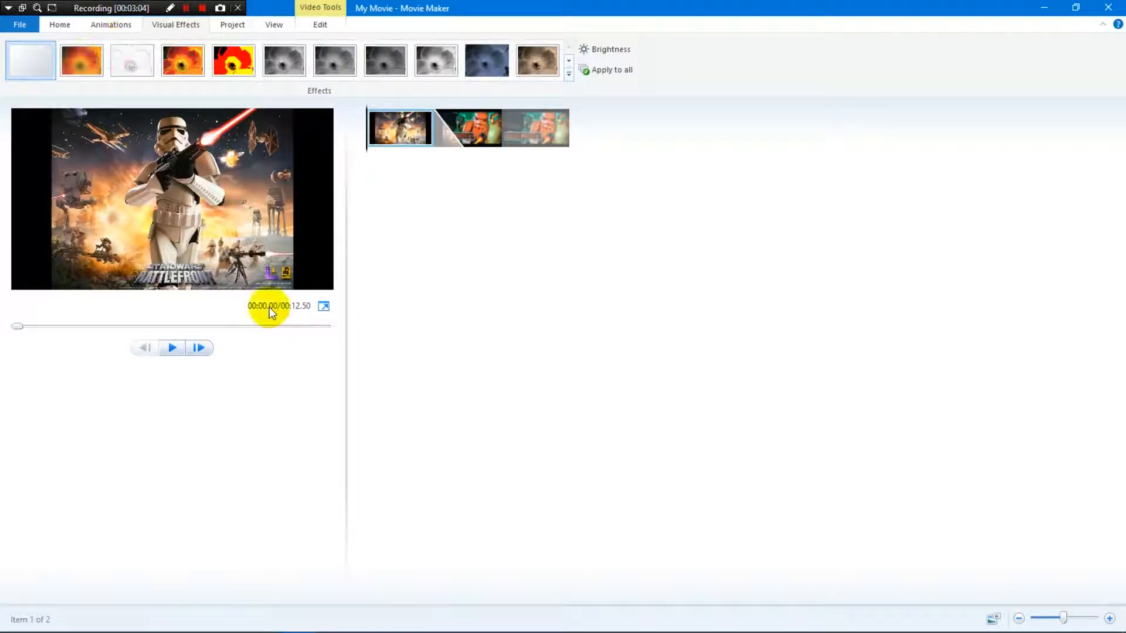
{"action": "left_click", "coordinate": [230, 25]}
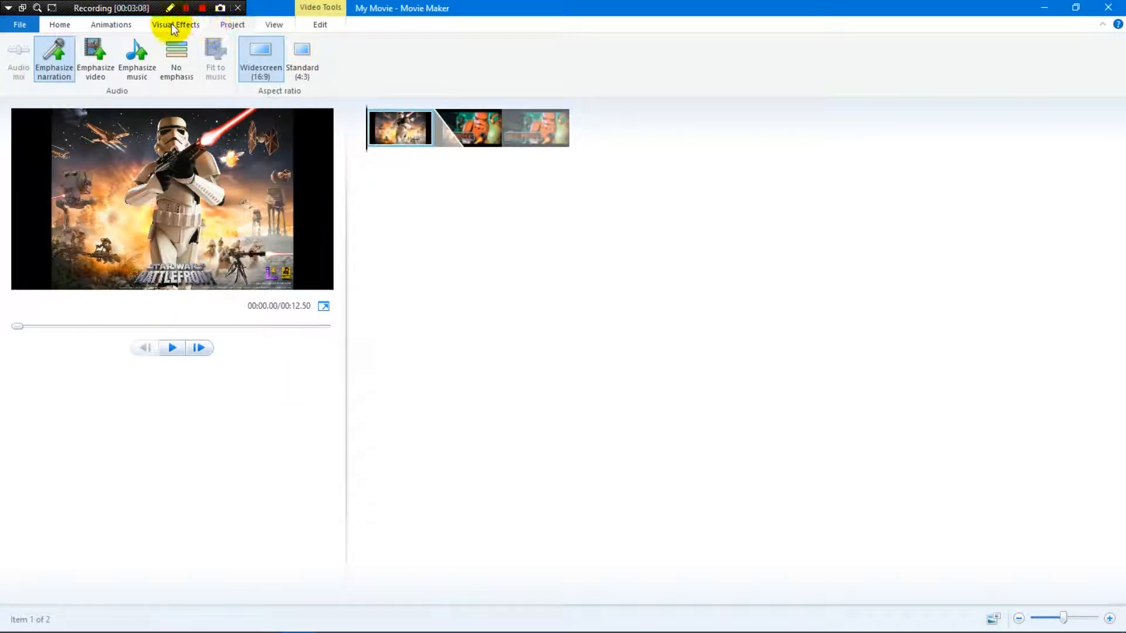
Add the musyyy_titlecard audio file from the Music folder to the project as background music.
{"action": "left_click", "coordinate": [61, 22]}
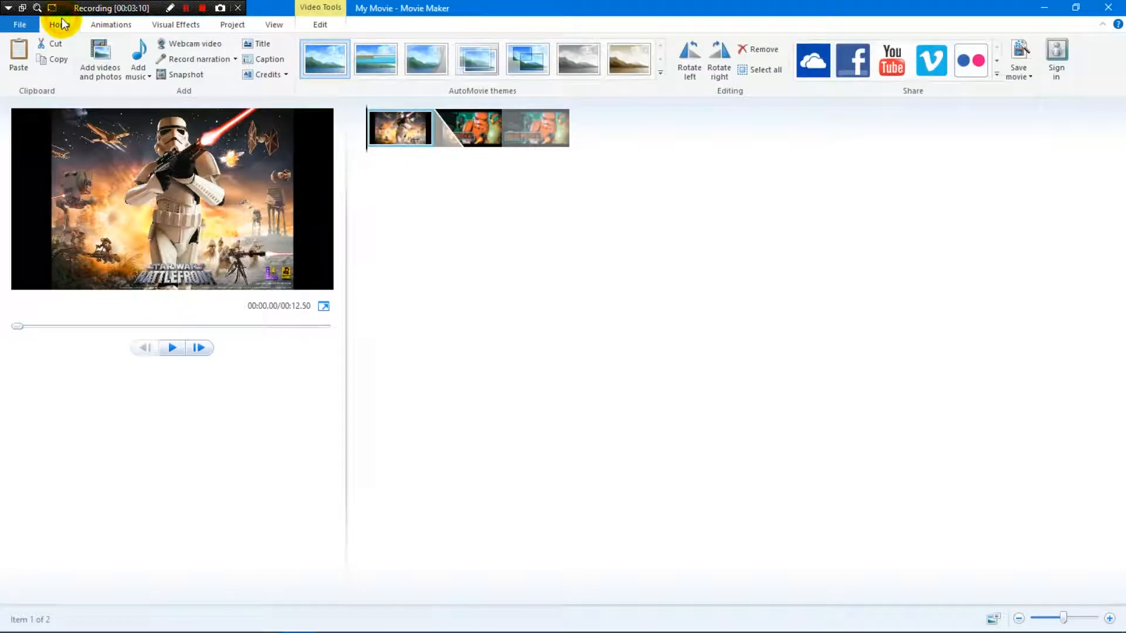
{"action": "left_click", "coordinate": [145, 78]}
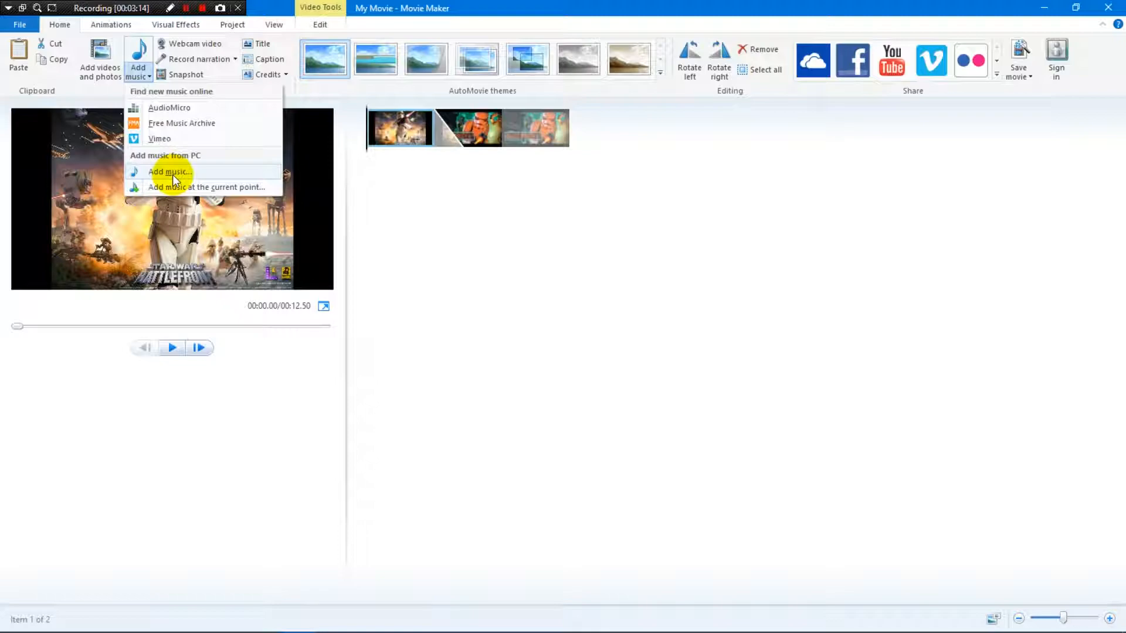
{"action": "left_click", "coordinate": [220, 173]}
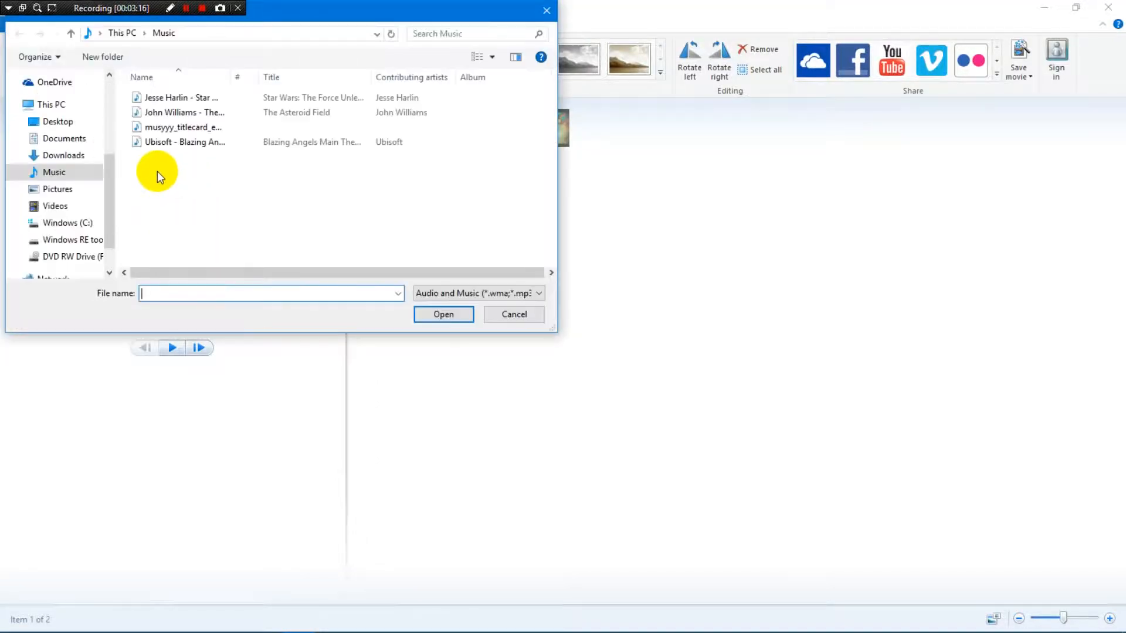
{"action": "left_click", "coordinate": [190, 131]}
{"action": "left_click", "coordinate": [414, 314]}
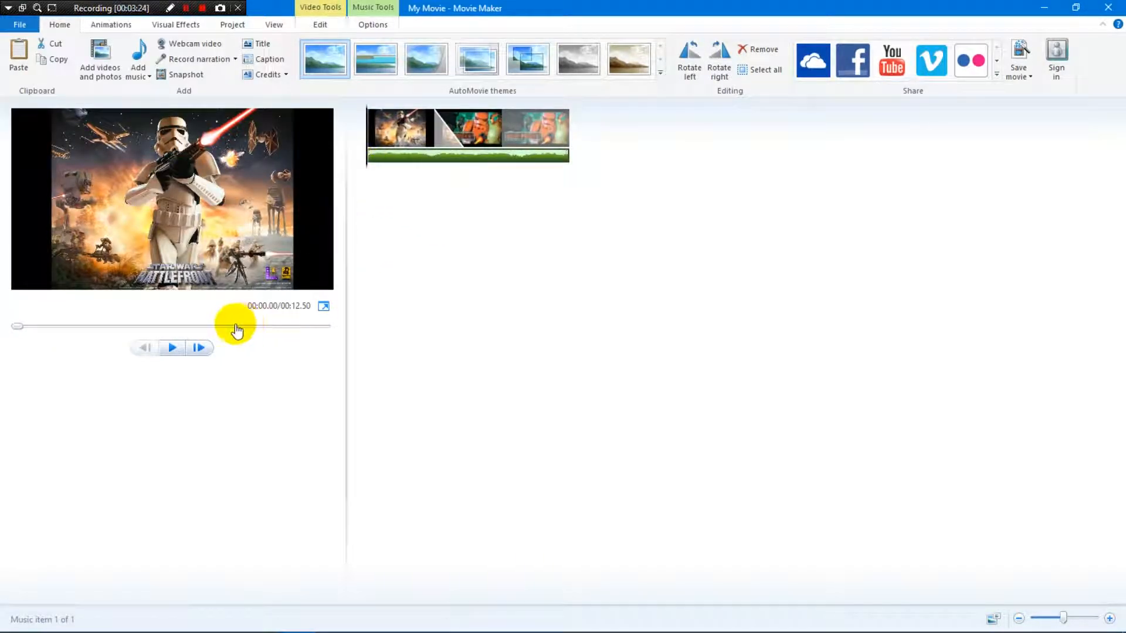
Play the start of the movie with its music and move the playhead to the end of the timeline.
{"action": "left_click", "coordinate": [172, 350]}
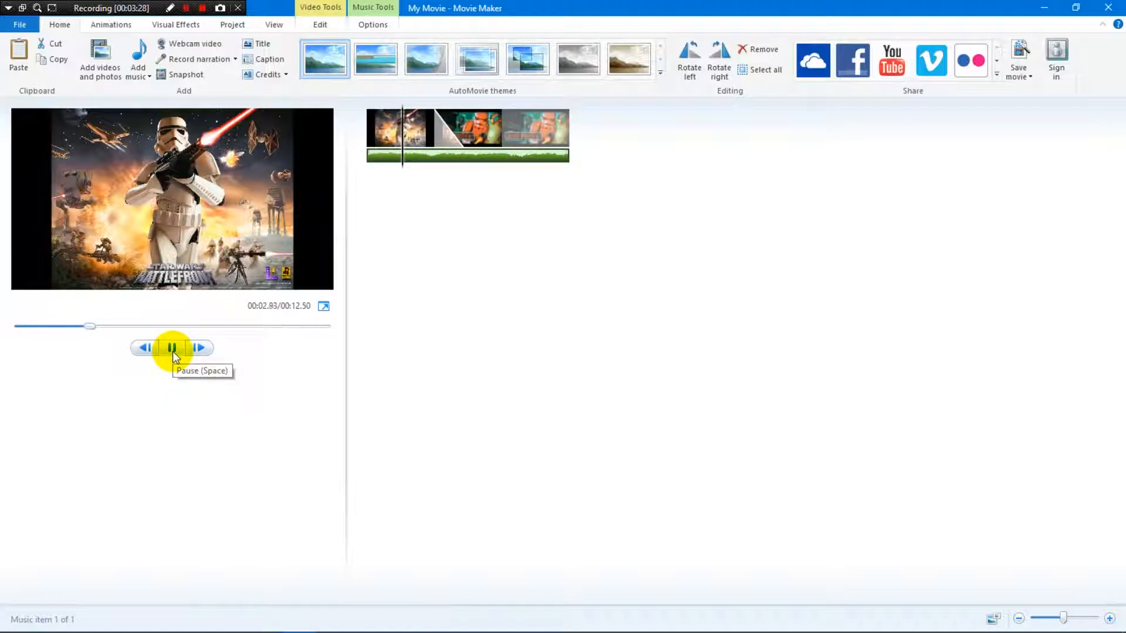
{"action": "left_click", "coordinate": [172, 349]}
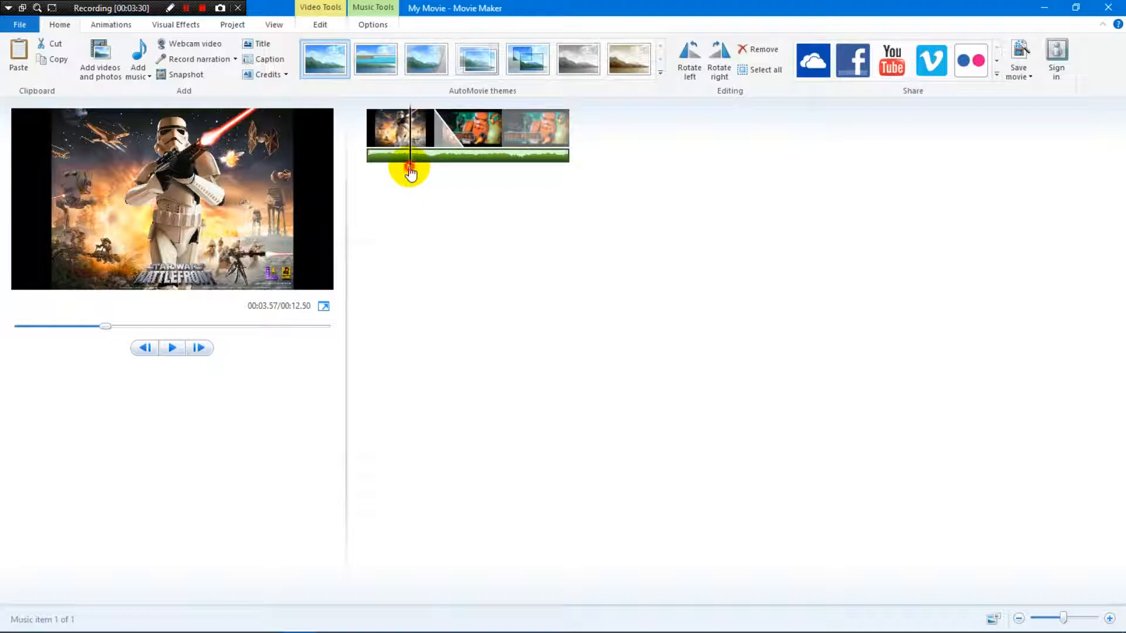
{"action": "left_click_drag", "start_coordinate": [411, 174], "coordinate": [577, 178]}
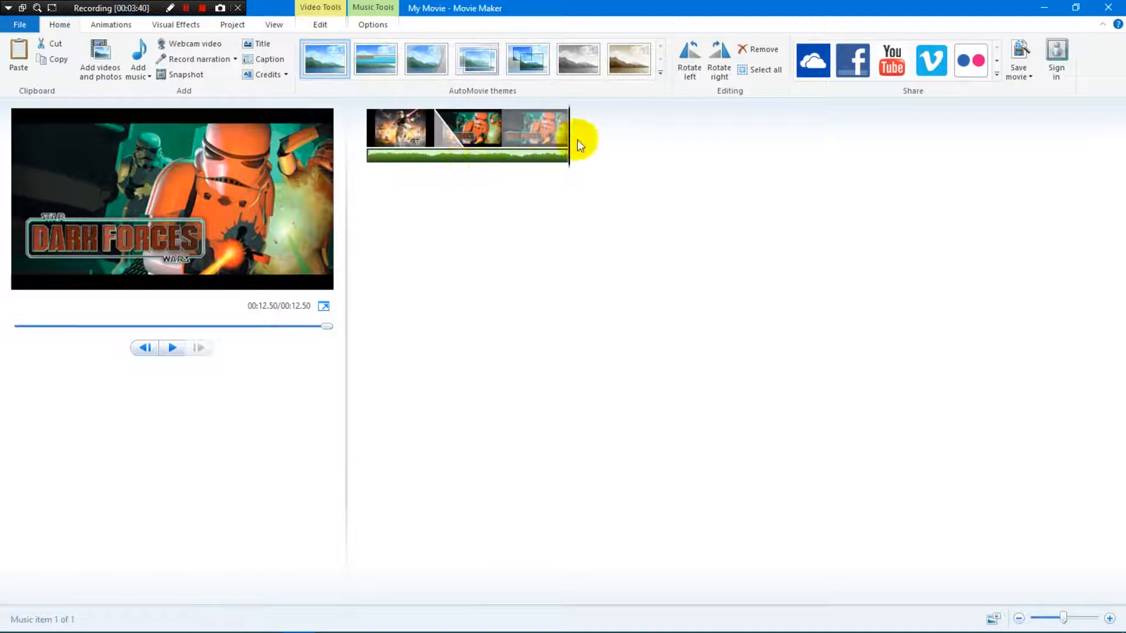
View the record narration choices and the video editing options without changing them.
{"action": "left_click", "coordinate": [236, 60]}
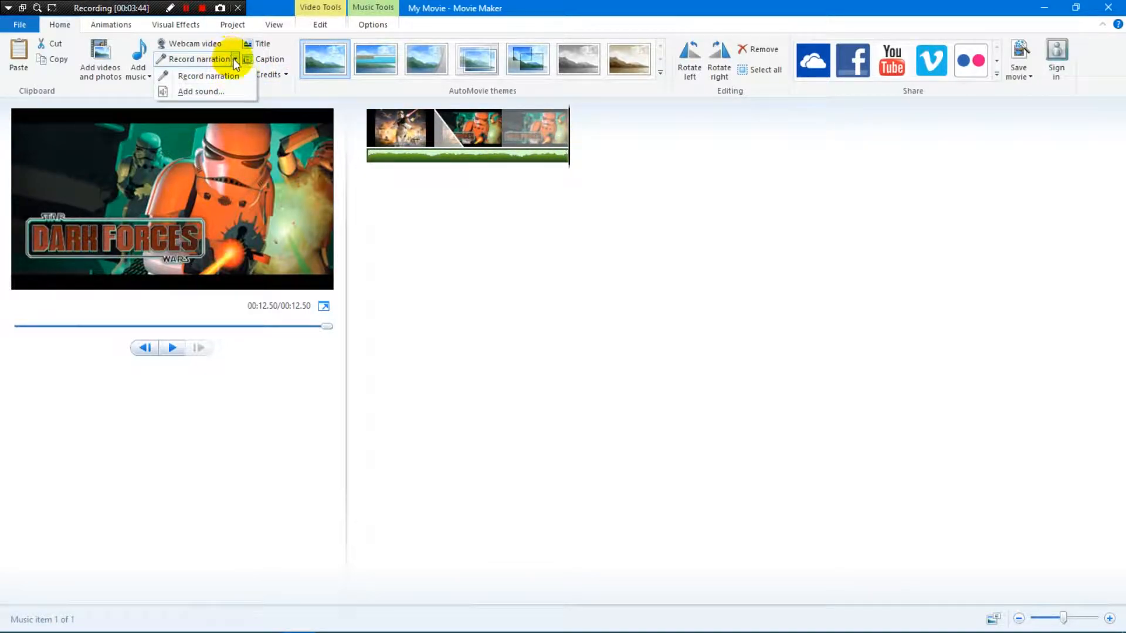
{"action": "left_click", "coordinate": [235, 60]}
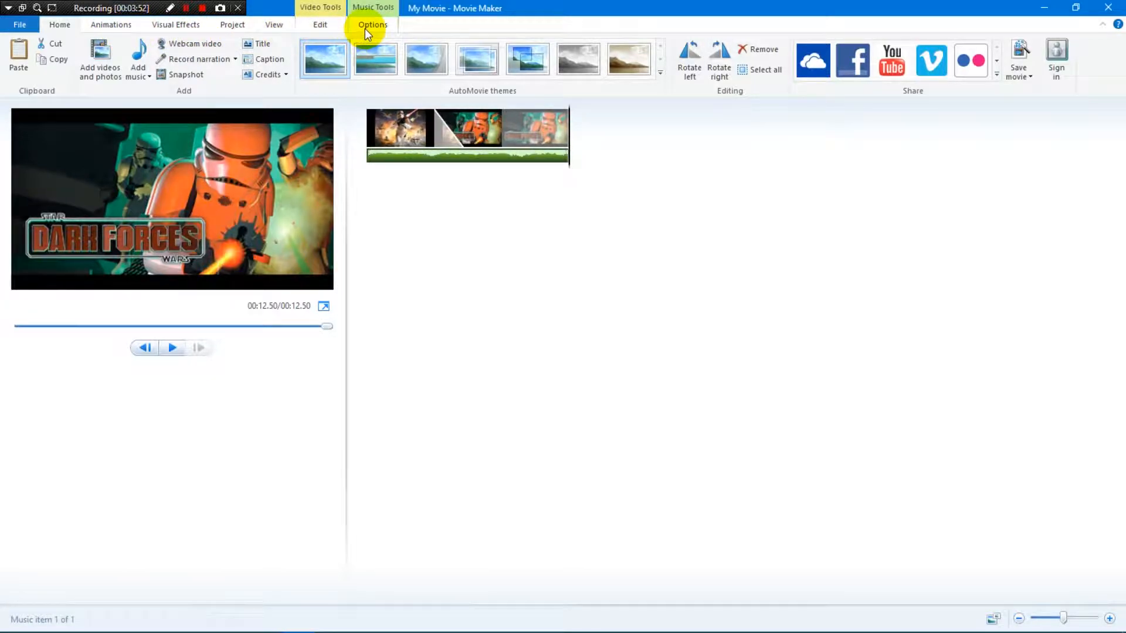
{"action": "left_click", "coordinate": [308, 28]}
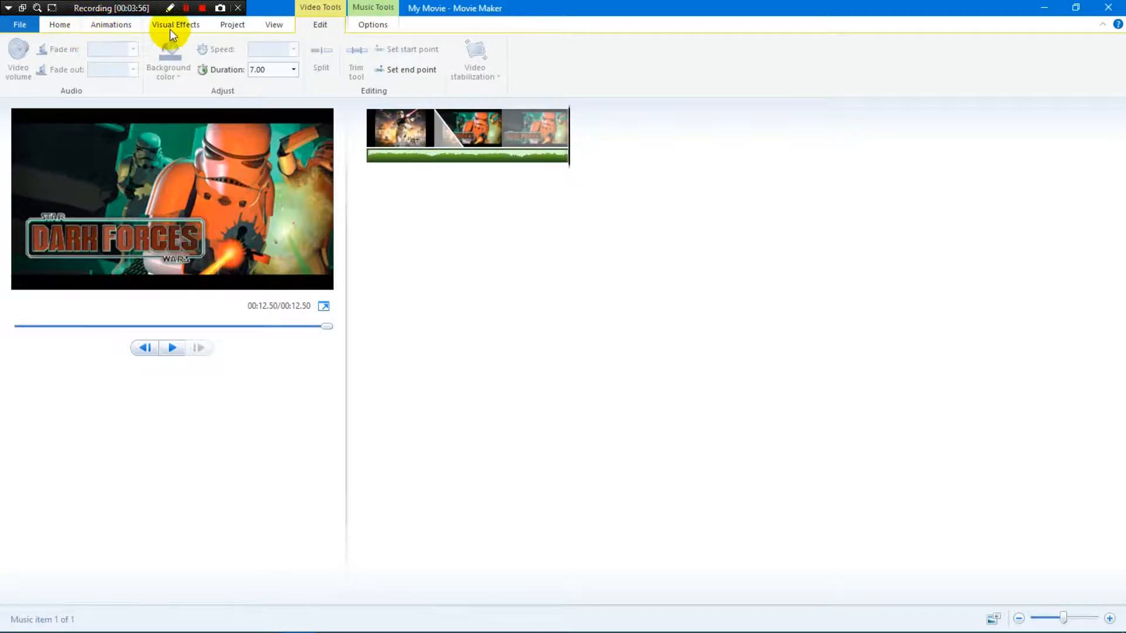
Set the project audio to No emphasis, and try the Standard (4:3) aspect ratio before returning to Widescreen (16:9).
{"action": "left_click", "coordinate": [240, 25]}
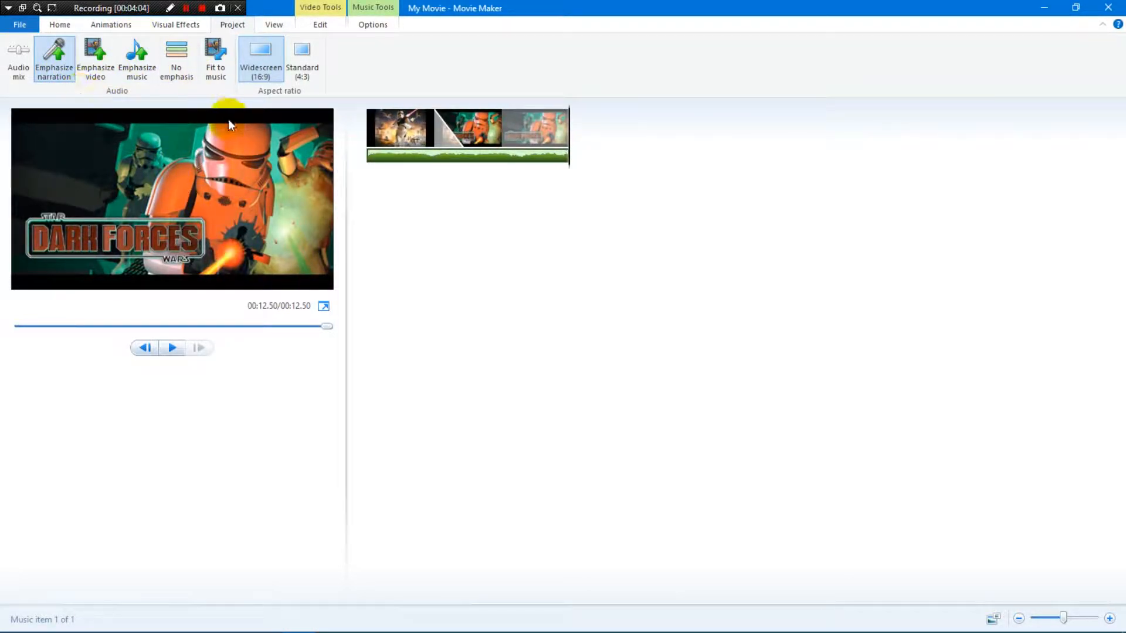
{"action": "left_click", "coordinate": [176, 69]}
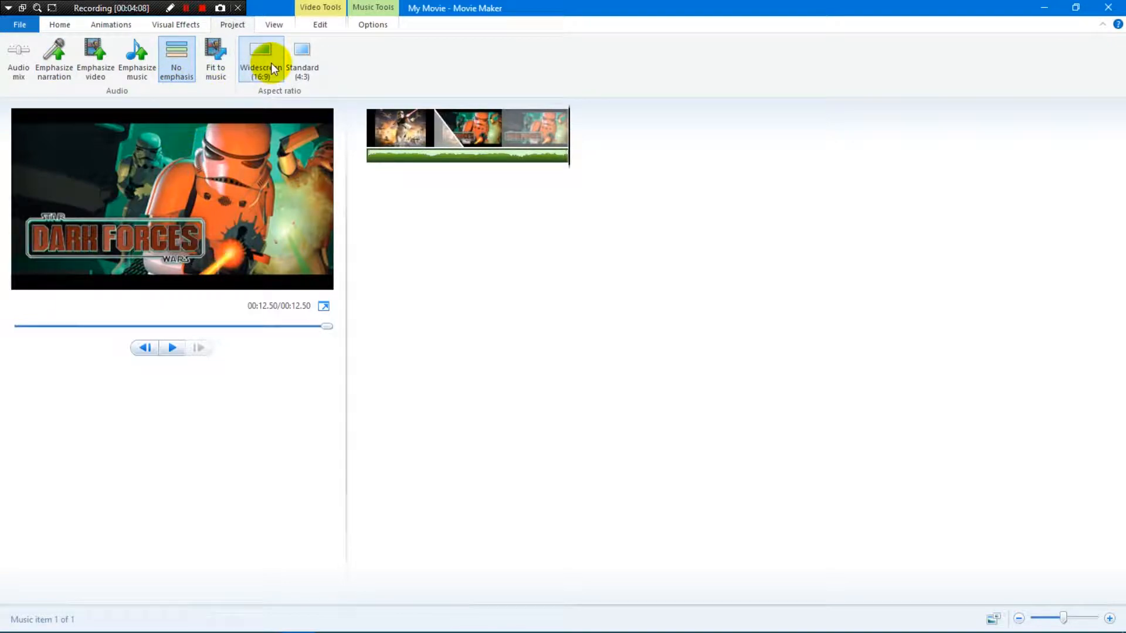
{"action": "left_click", "coordinate": [301, 75]}
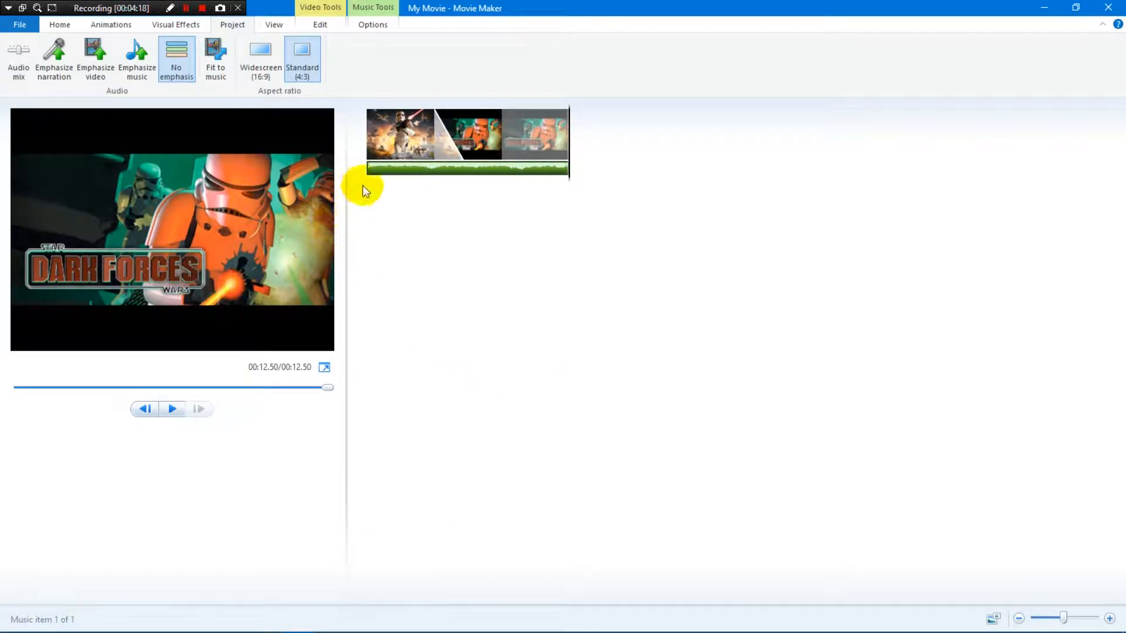
{"action": "left_click", "coordinate": [261, 59]}
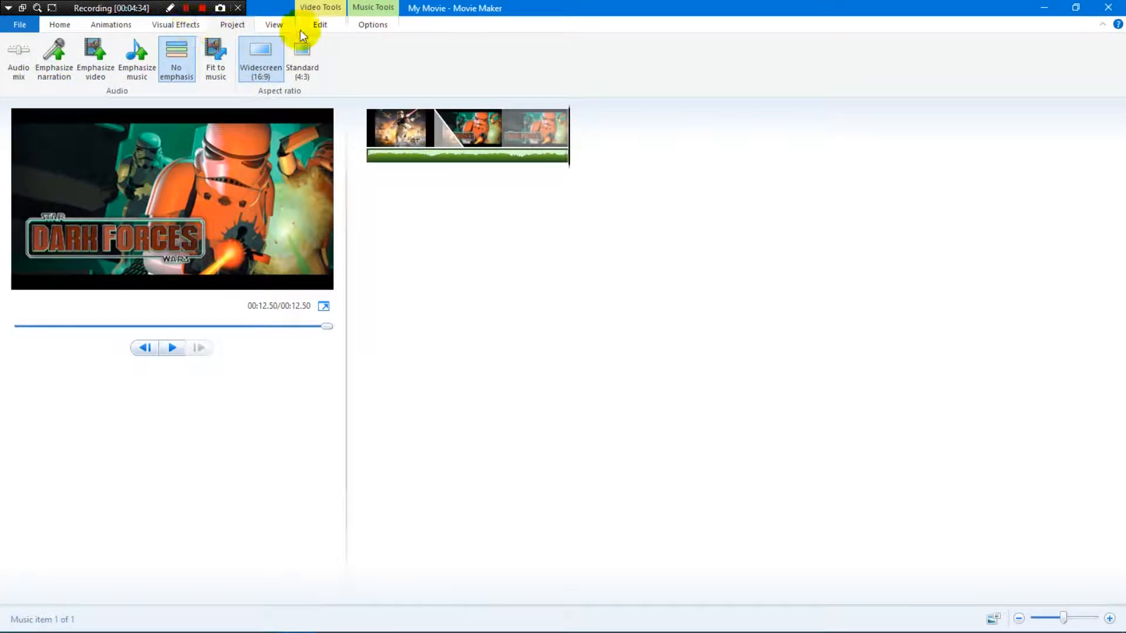
Try a Medium fade-in on the music and set it back to None, and view the music volume control.
{"action": "left_click", "coordinate": [274, 25]}
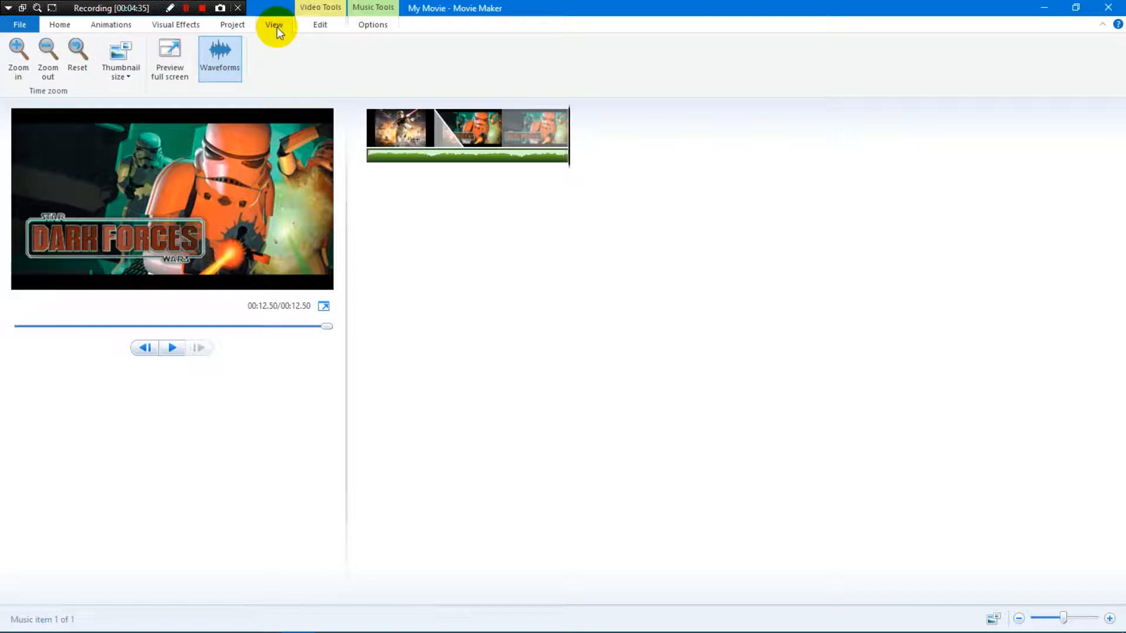
{"action": "left_click", "coordinate": [360, 24]}
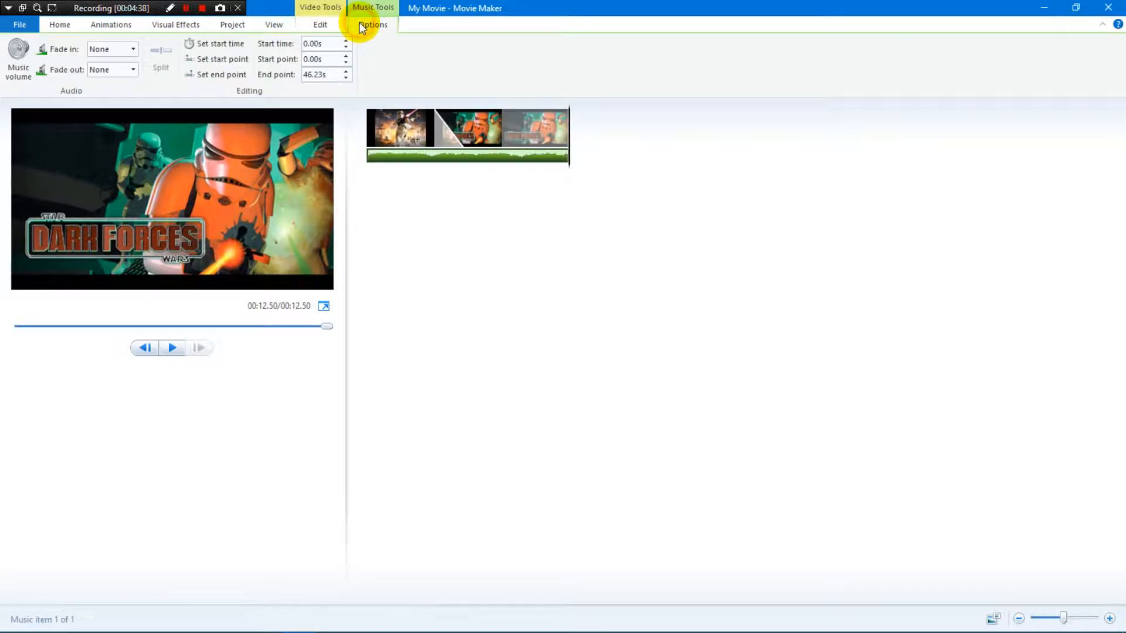
{"action": "left_click", "coordinate": [134, 49]}
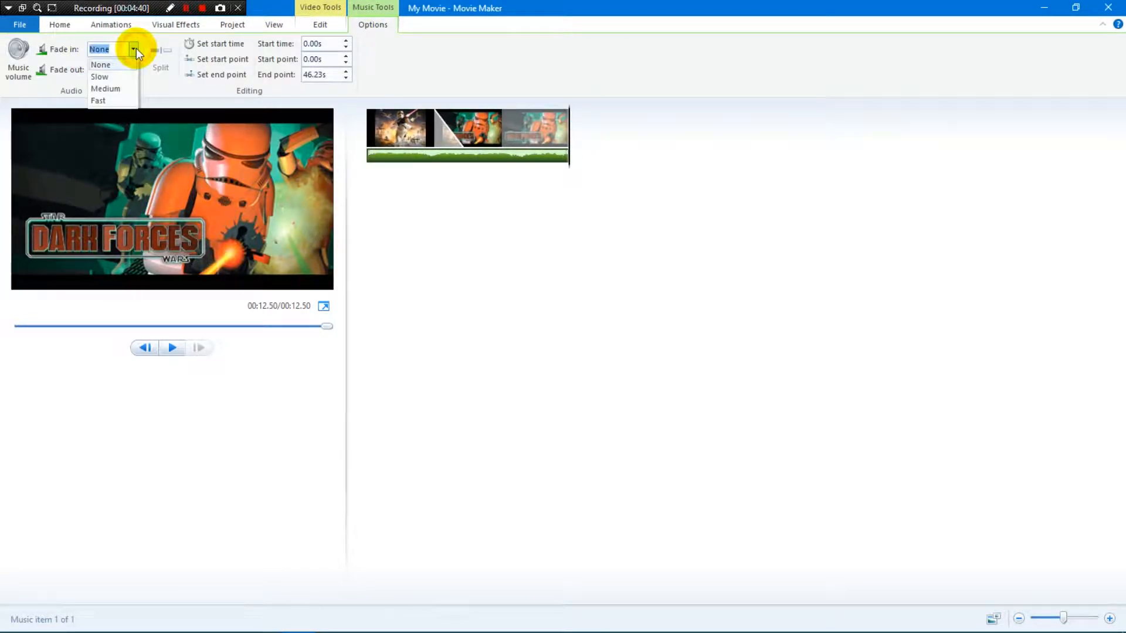
{"action": "left_click", "coordinate": [121, 90]}
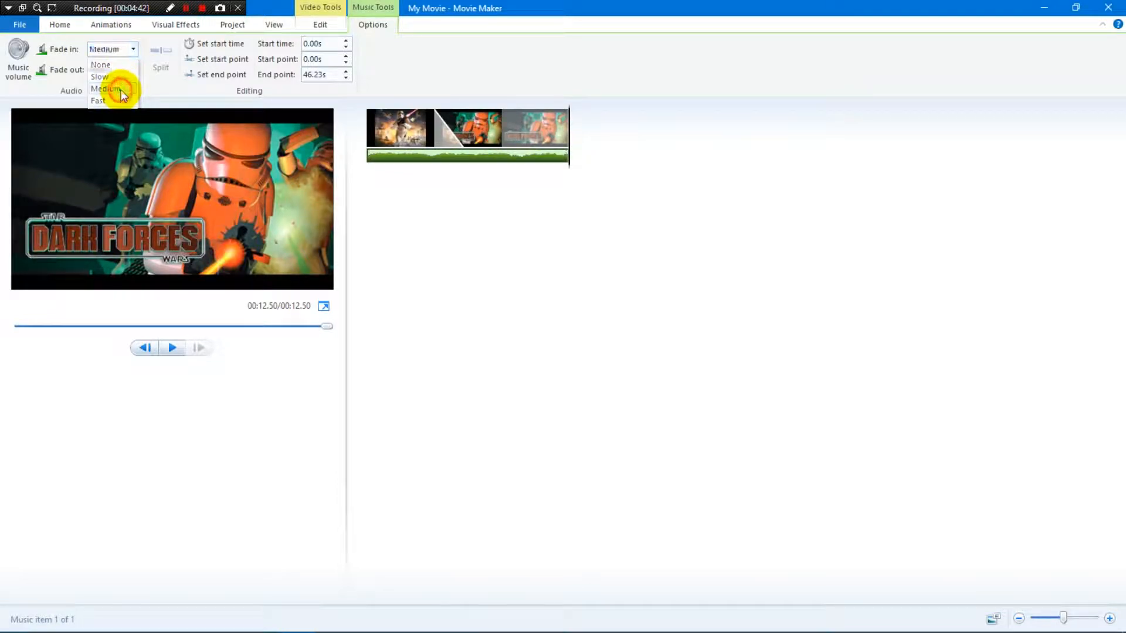
{"action": "left_click", "coordinate": [134, 51]}
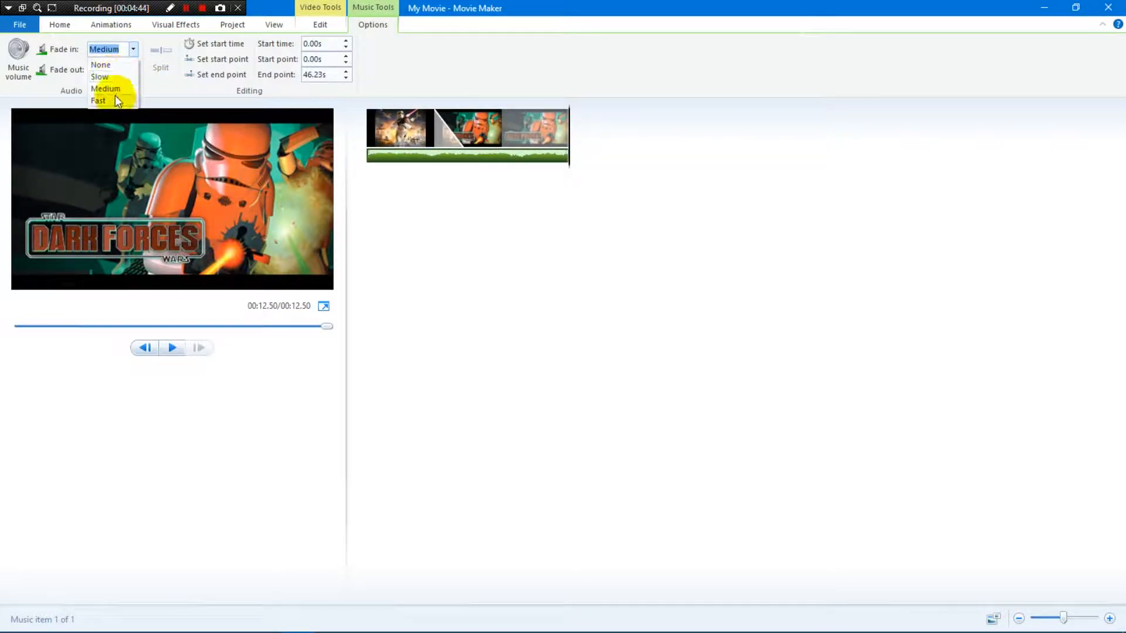
{"action": "left_click", "coordinate": [111, 65]}
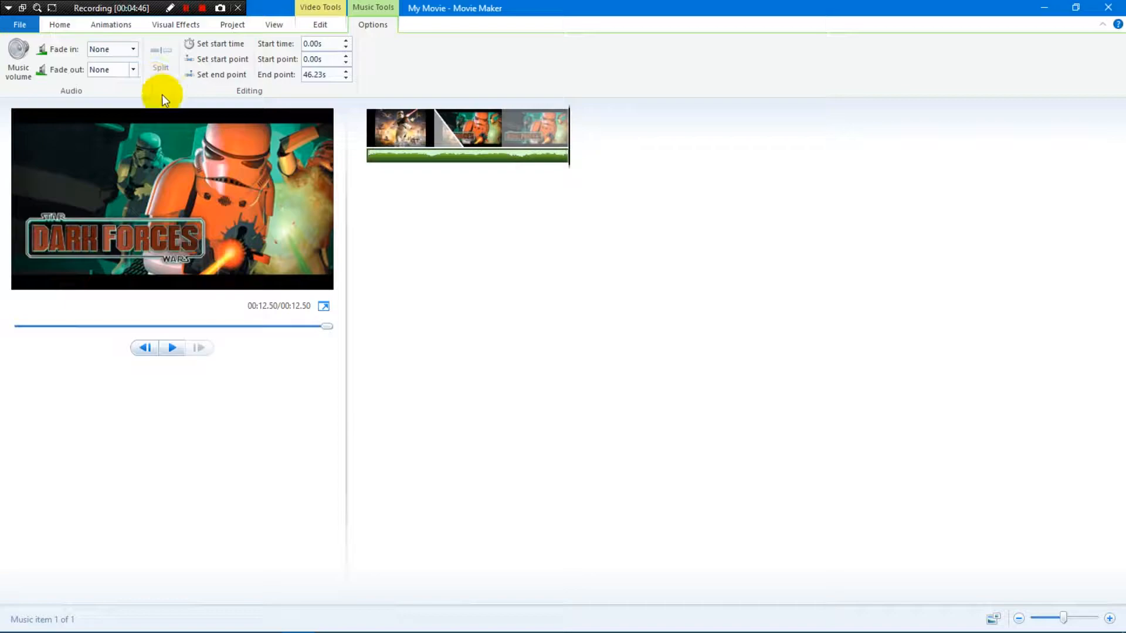
{"action": "left_click", "coordinate": [20, 71]}
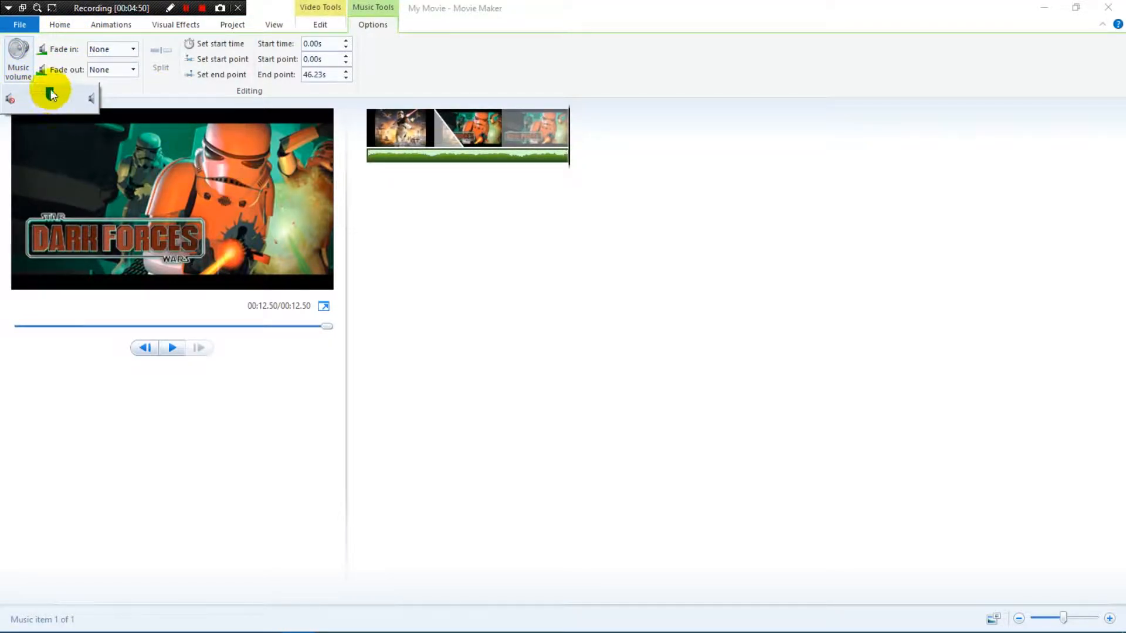
{"action": "left_click", "coordinate": [97, 30]}
Insert a title at the start of the movie and replace its text with "My Stupid Movie".
{"action": "left_click", "coordinate": [63, 27]}
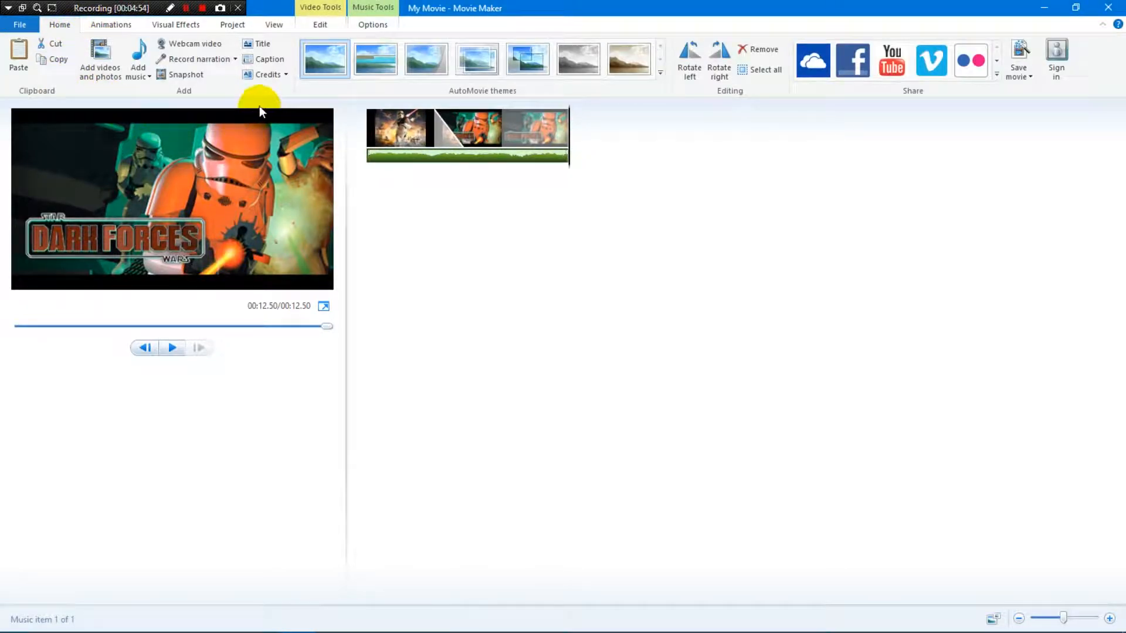
{"action": "left_click", "coordinate": [571, 169]}
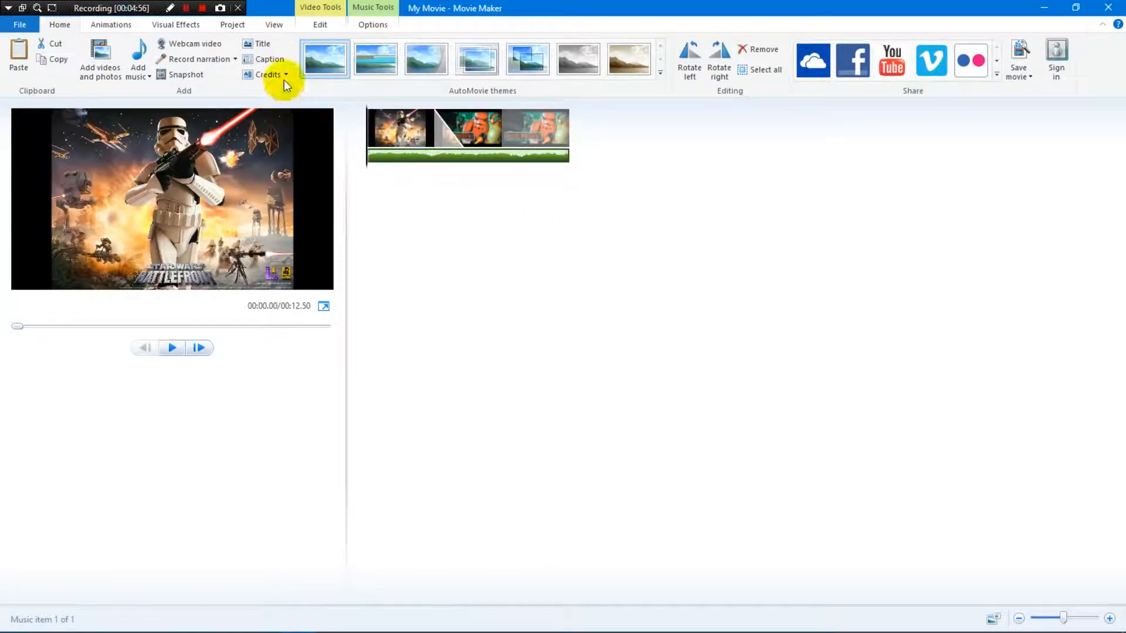
{"action": "left_click", "coordinate": [259, 51]}
{"action": "left_click", "coordinate": [247, 208]}
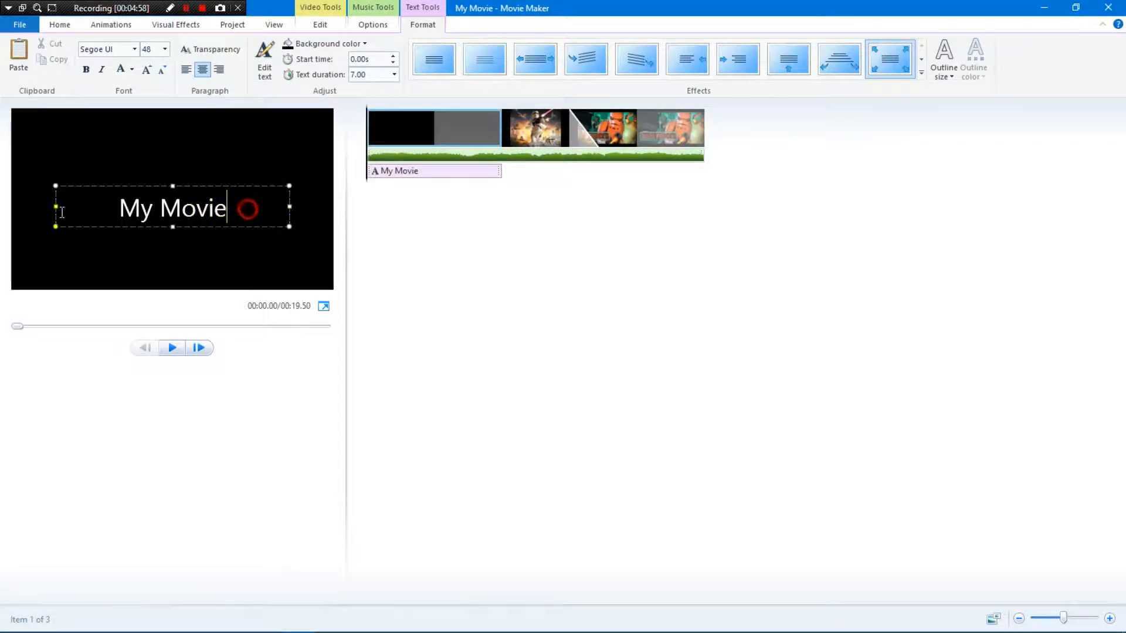
{"action": "type", "text": "M"}
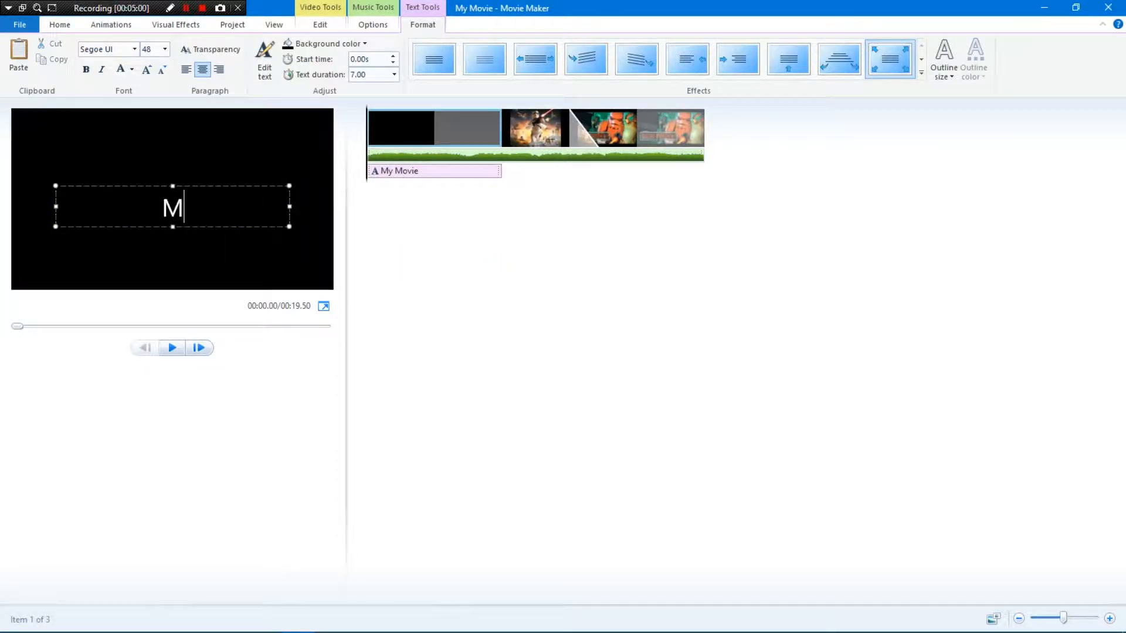
{"action": "type", "text": "y Stupid Movie"}
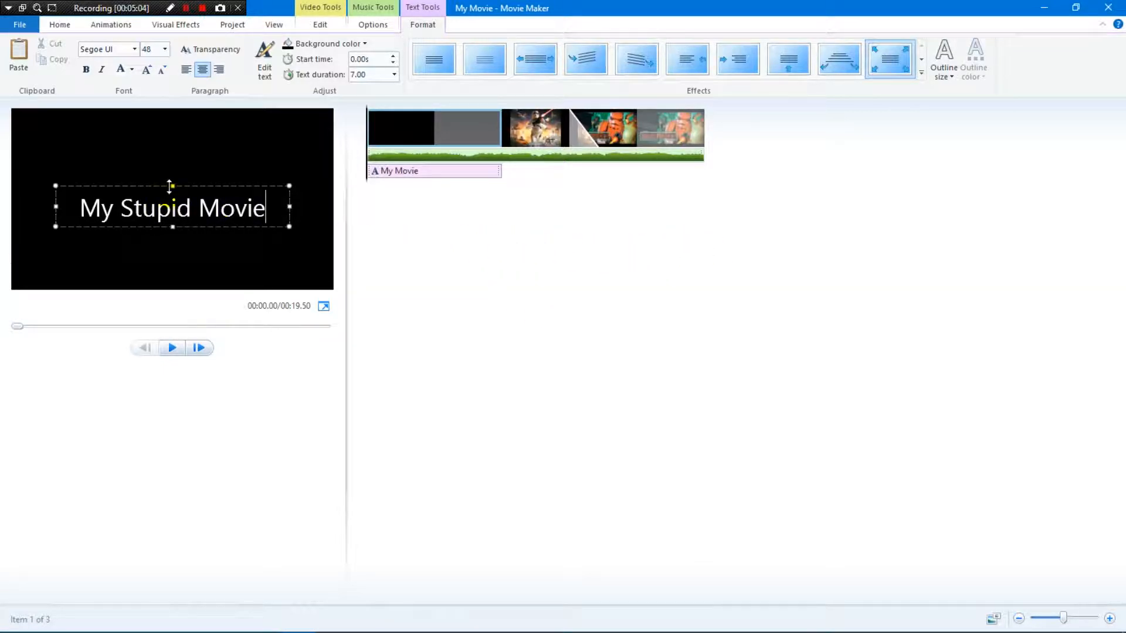
Move the "My Stupid Movie" title text slightly higher in the frame and scrub through the title to preview it.
{"action": "left_click_drag", "start_coordinate": [191, 187], "coordinate": [189, 172]}
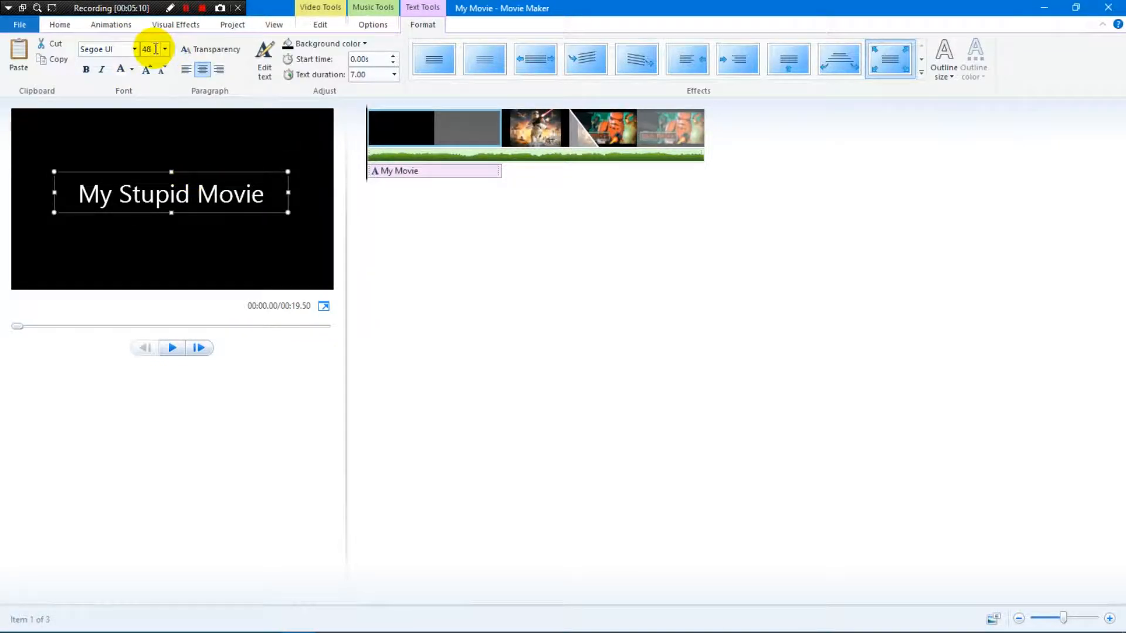
{"action": "left_click", "coordinate": [947, 75]}
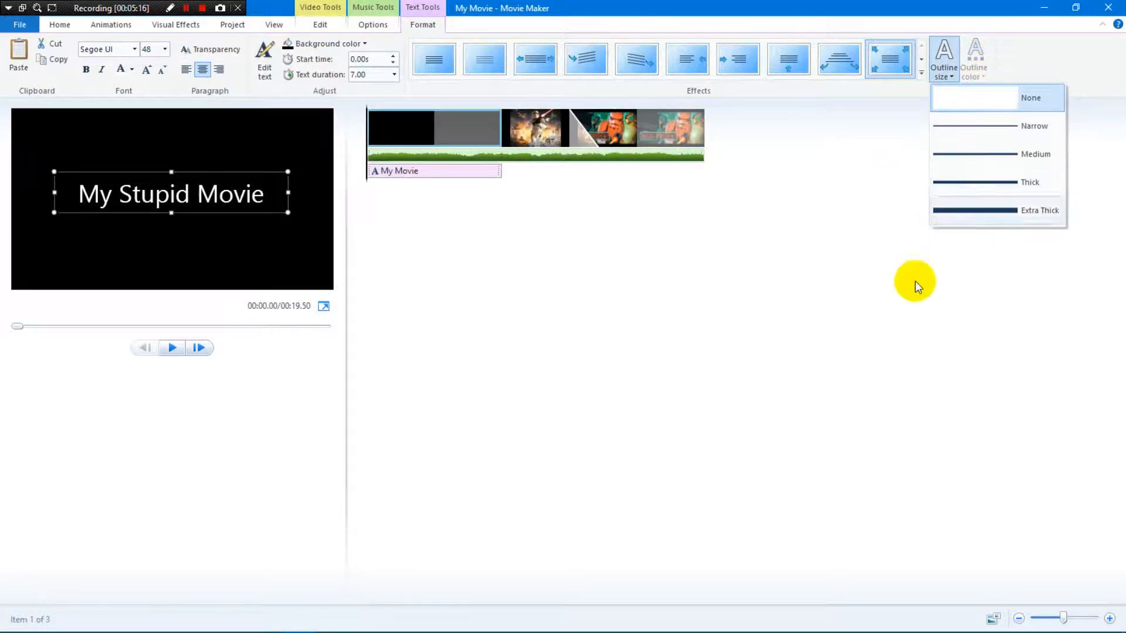
{"action": "left_click", "coordinate": [857, 244]}
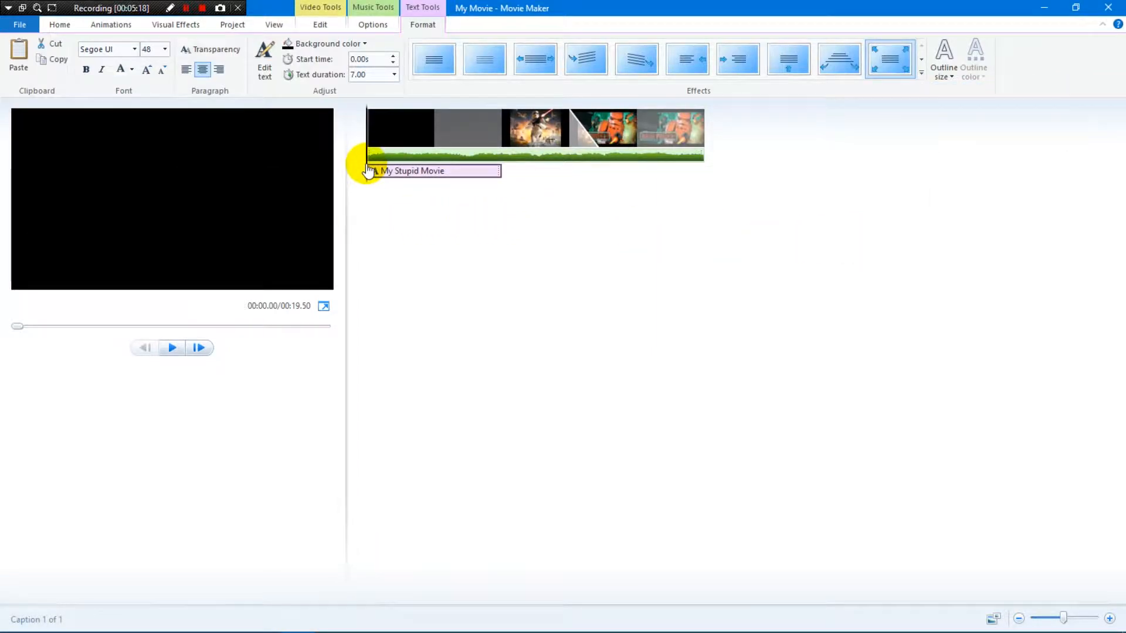
{"action": "left_click", "coordinate": [504, 175]}
{"action": "left_click_drag", "start_coordinate": [504, 175], "coordinate": [488, 207]}
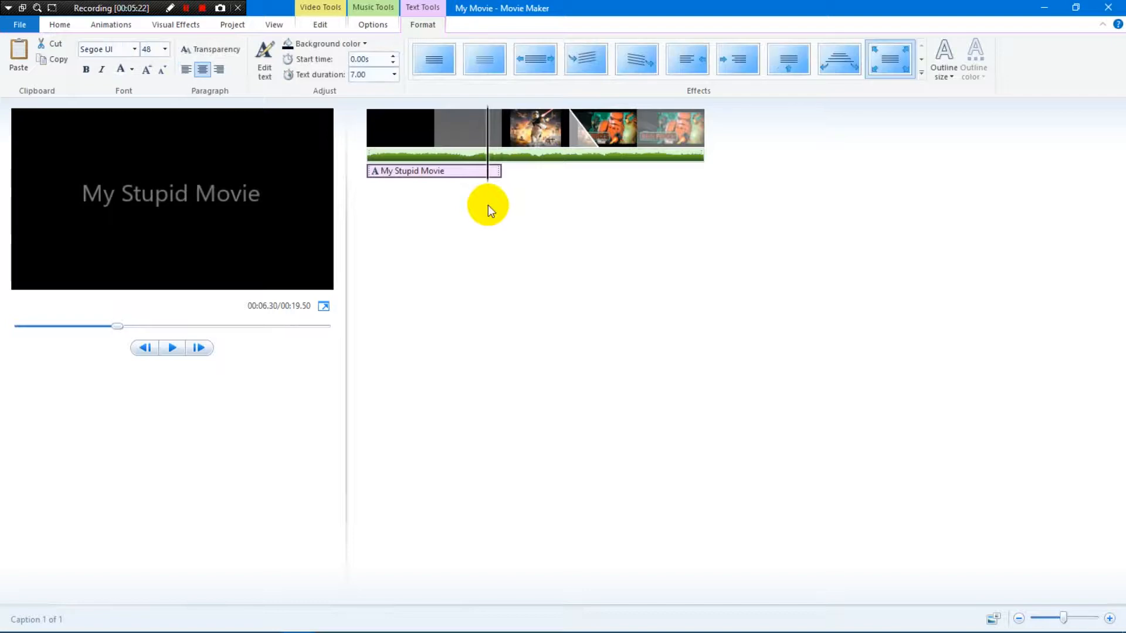
Apply the diamond-shaped transition to the Star Wars Battlefront picture after the title.
{"action": "left_click", "coordinate": [513, 137]}
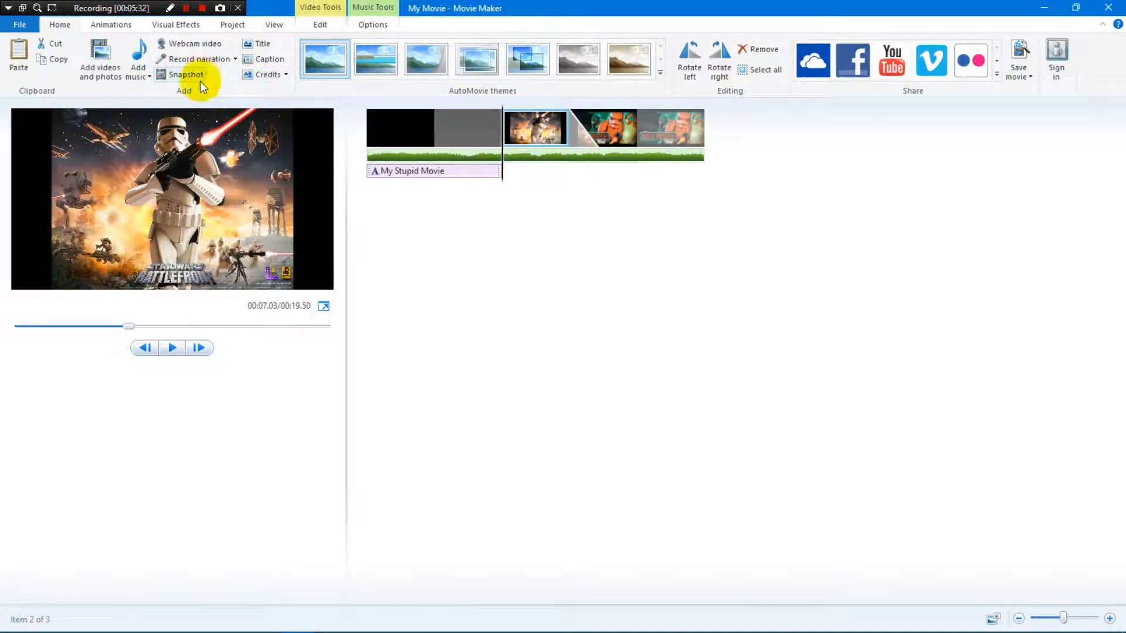
{"action": "left_click", "coordinate": [186, 27]}
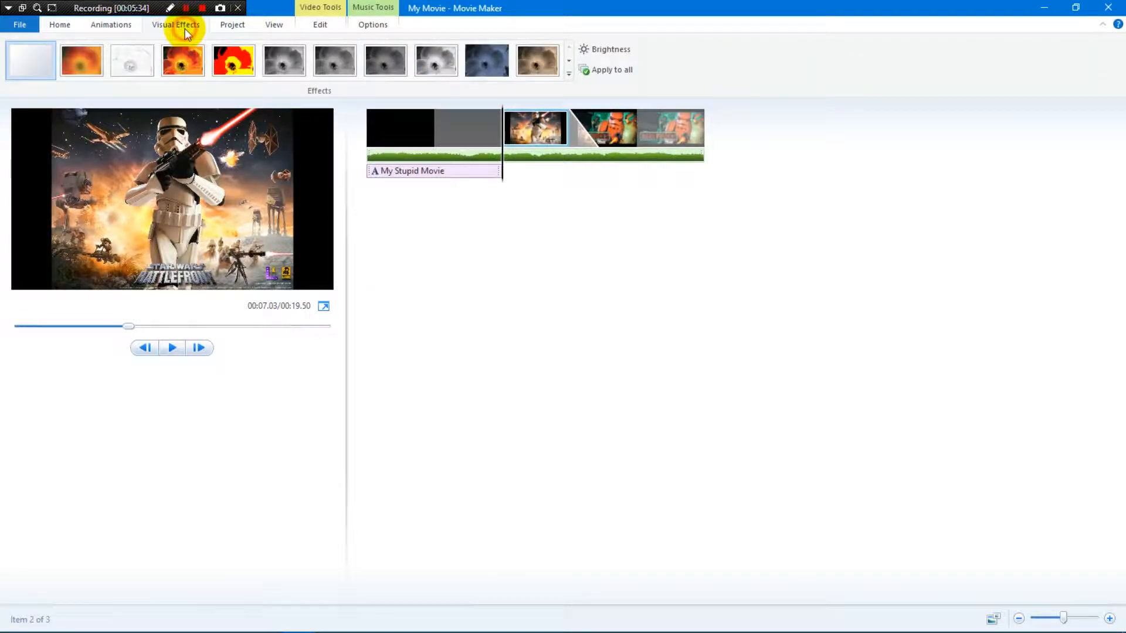
{"action": "left_click", "coordinate": [128, 27]}
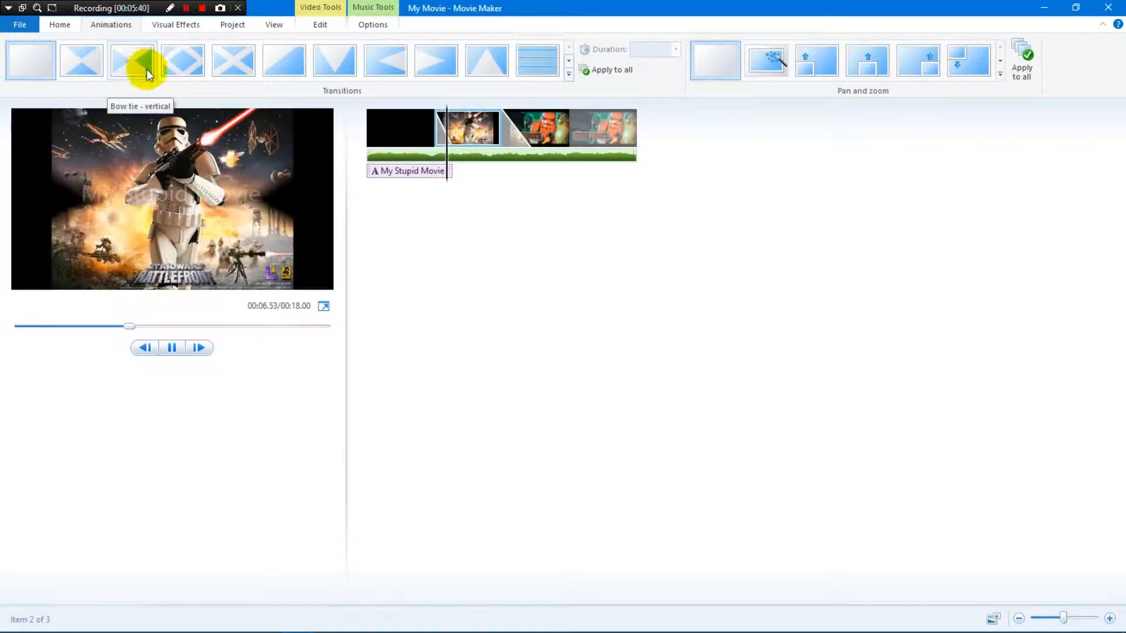
{"action": "left_click", "coordinate": [179, 55]}
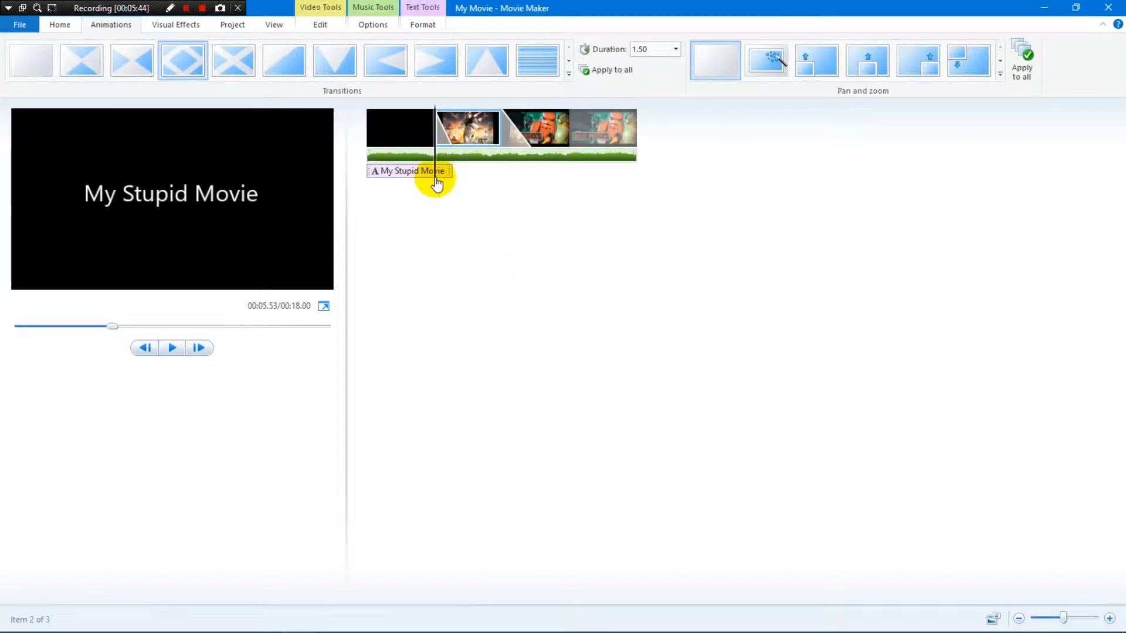
Add the video "Galactic Republic Gaming Intro.mp4" from the Videos folder at the end of the movie.
{"action": "left_click_drag", "start_coordinate": [437, 183], "coordinate": [636, 170]}
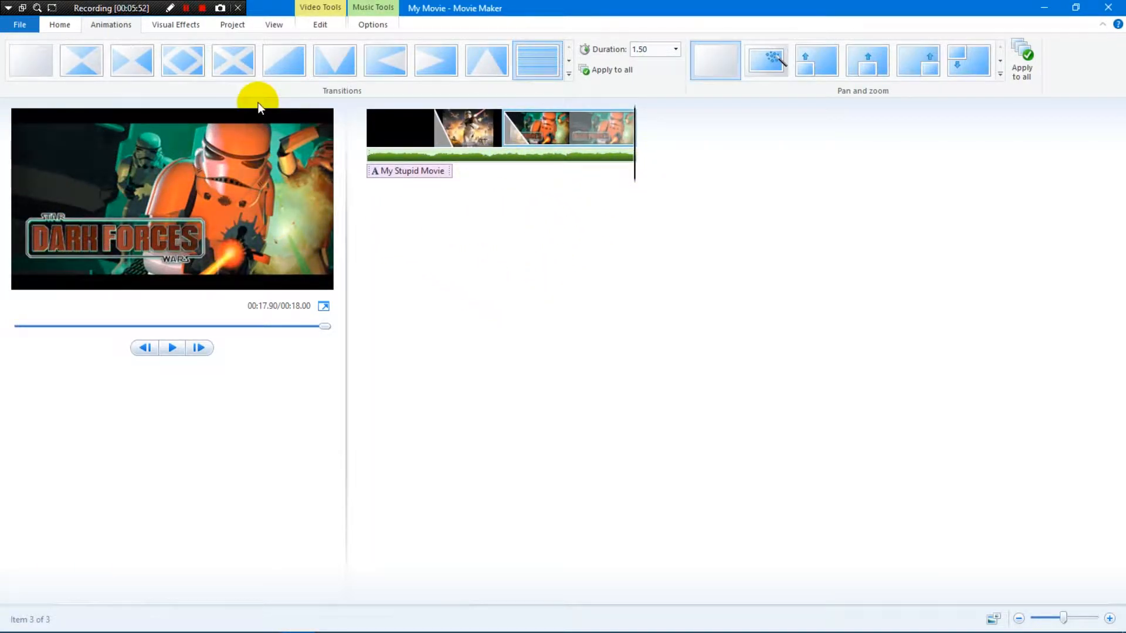
{"action": "left_click_drag", "start_coordinate": [638, 173], "coordinate": [658, 172]}
{"action": "right_click", "coordinate": [727, 169]}
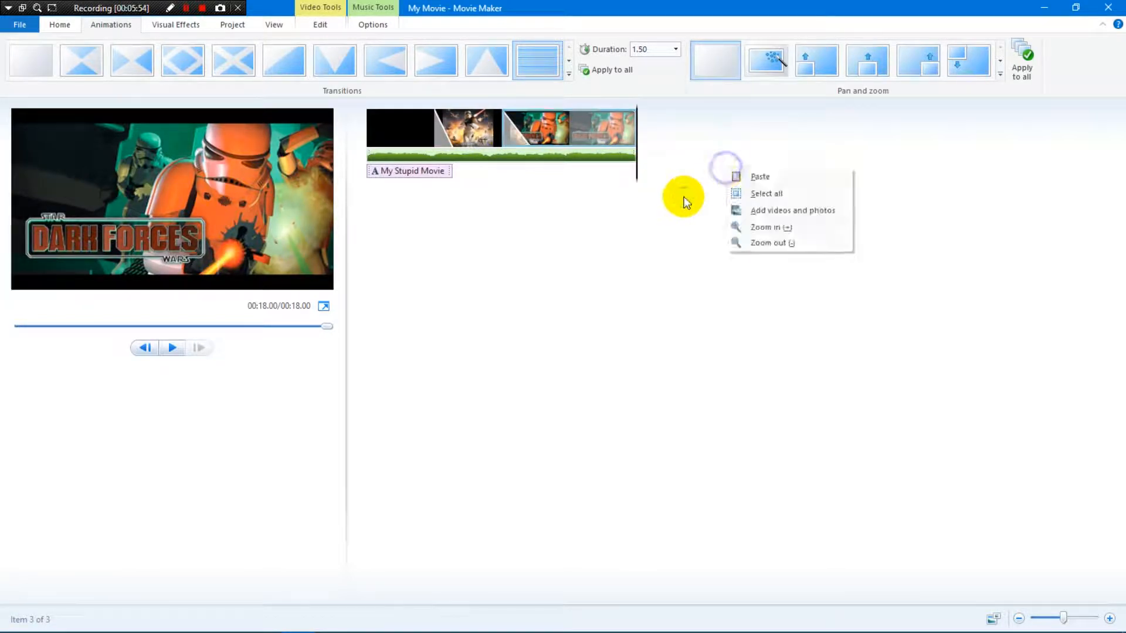
{"action": "left_click", "coordinate": [804, 209]}
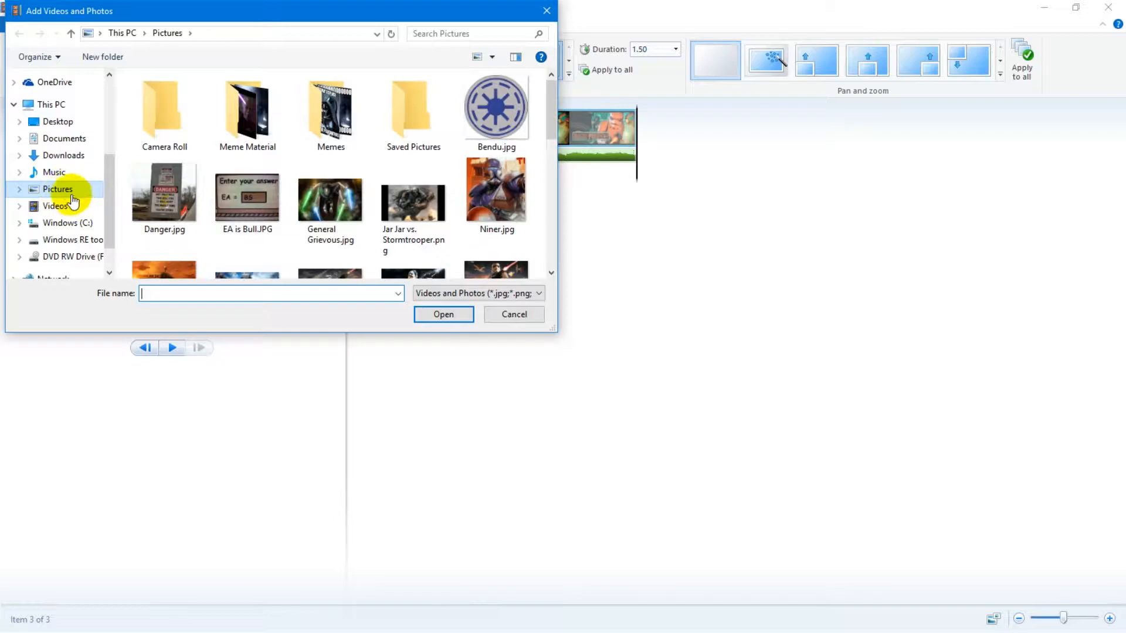
{"action": "left_click", "coordinate": [65, 205]}
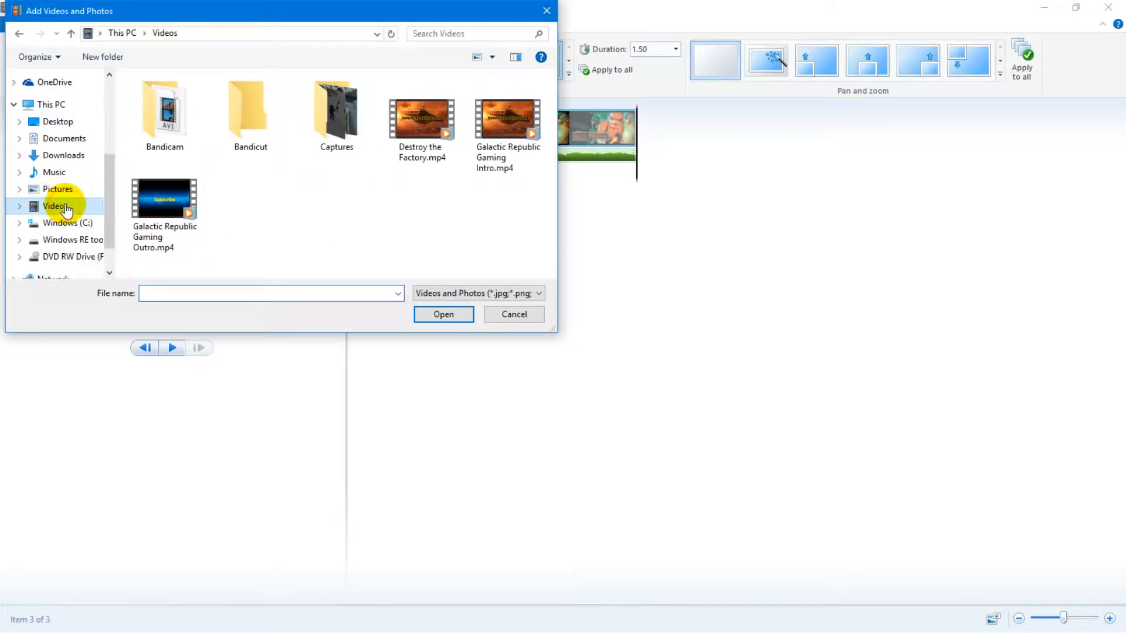
{"action": "left_click", "coordinate": [517, 124]}
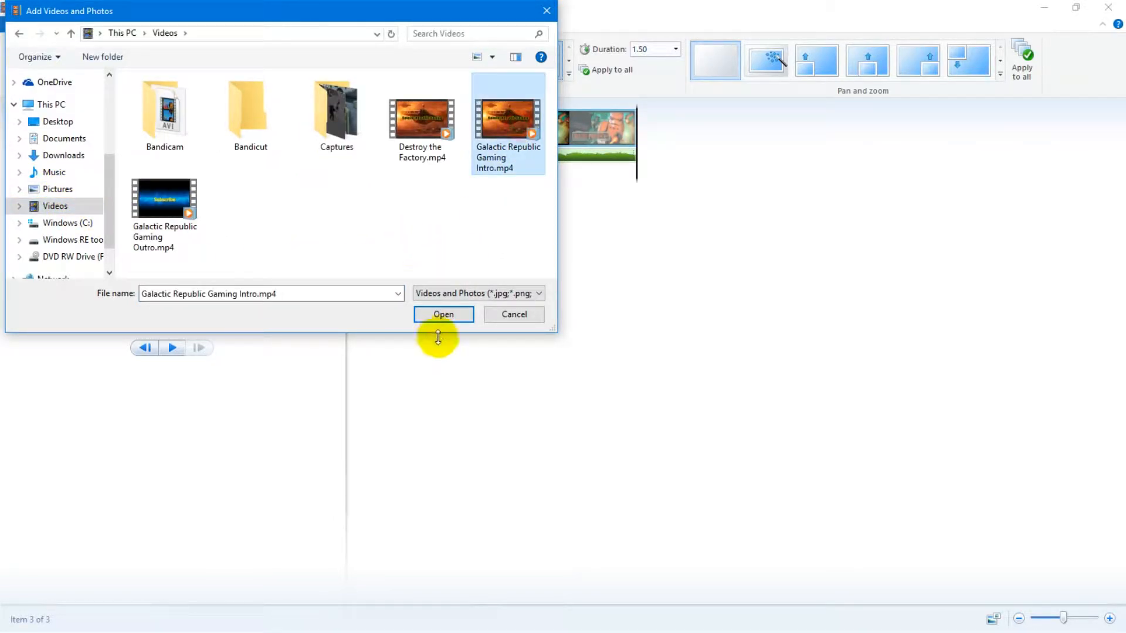
{"action": "left_click", "coordinate": [444, 315]}
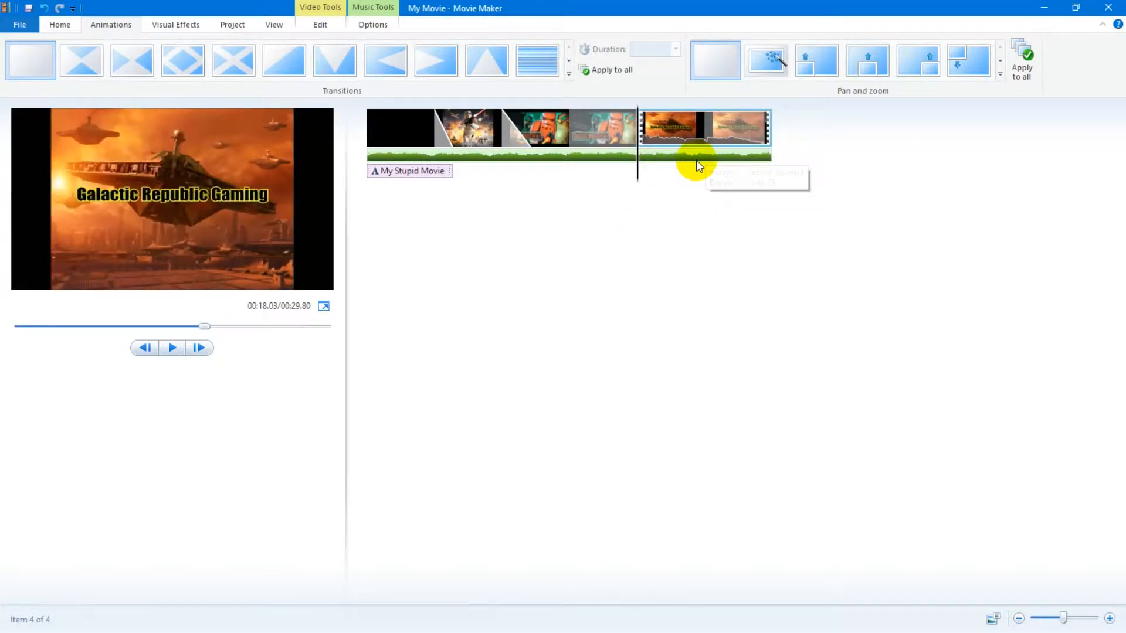
Split the intro video clip at about 26.43 seconds on the timeline.
{"action": "right_click", "coordinate": [670, 141]}
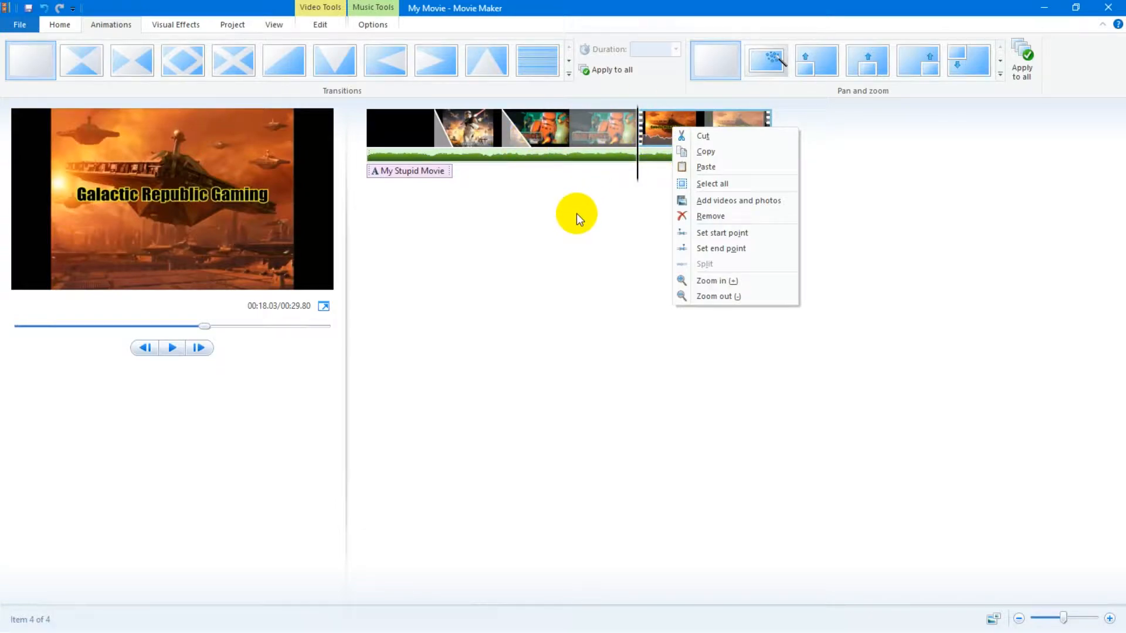
{"action": "left_click", "coordinate": [636, 175]}
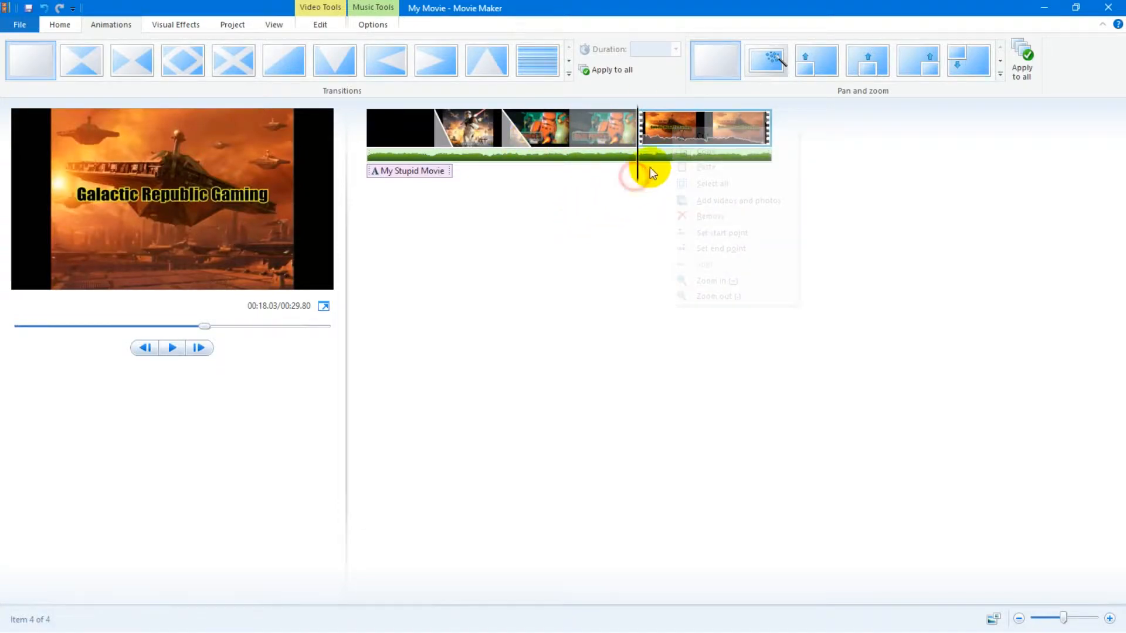
{"action": "left_click_drag", "start_coordinate": [639, 175], "coordinate": [734, 171]}
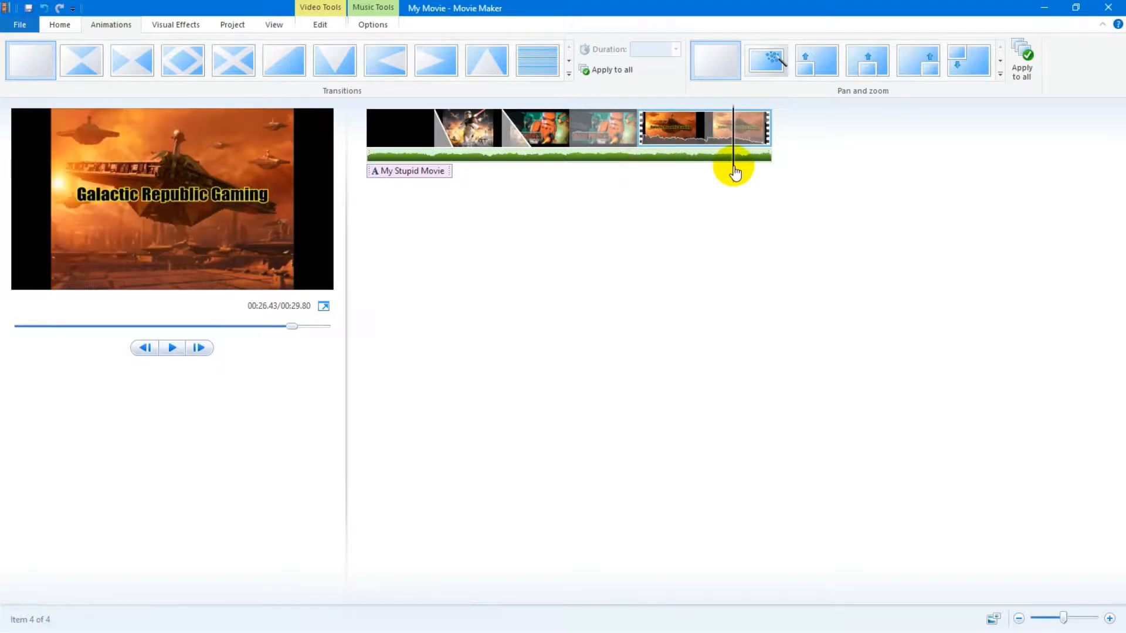
{"action": "right_click", "coordinate": [743, 130]}
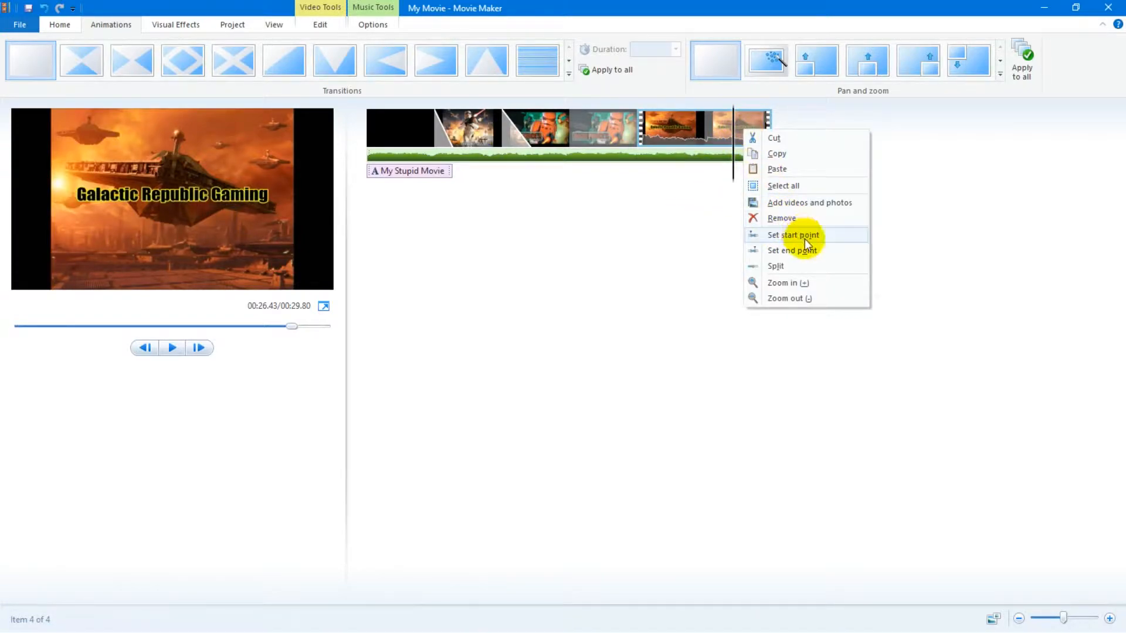
{"action": "left_click", "coordinate": [804, 264]}
View the split clip's editing options, and zoom the timeline in and out to examine the clips at different scales.
{"action": "right_click", "coordinate": [803, 136]}
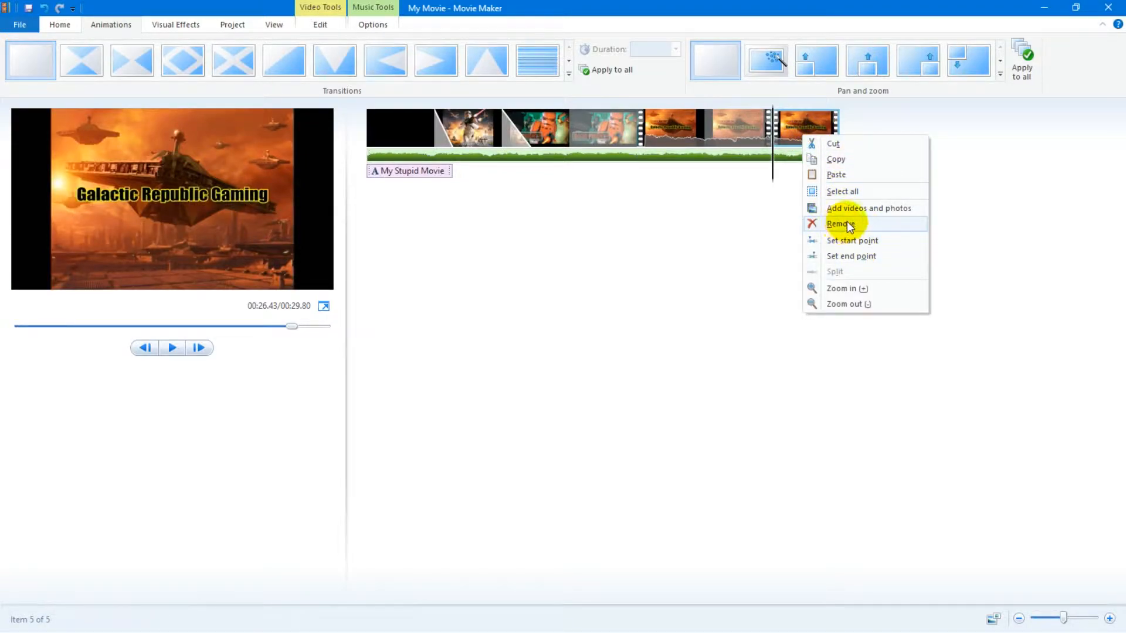
{"action": "left_click", "coordinate": [724, 241]}
{"action": "right_click", "coordinate": [815, 126]}
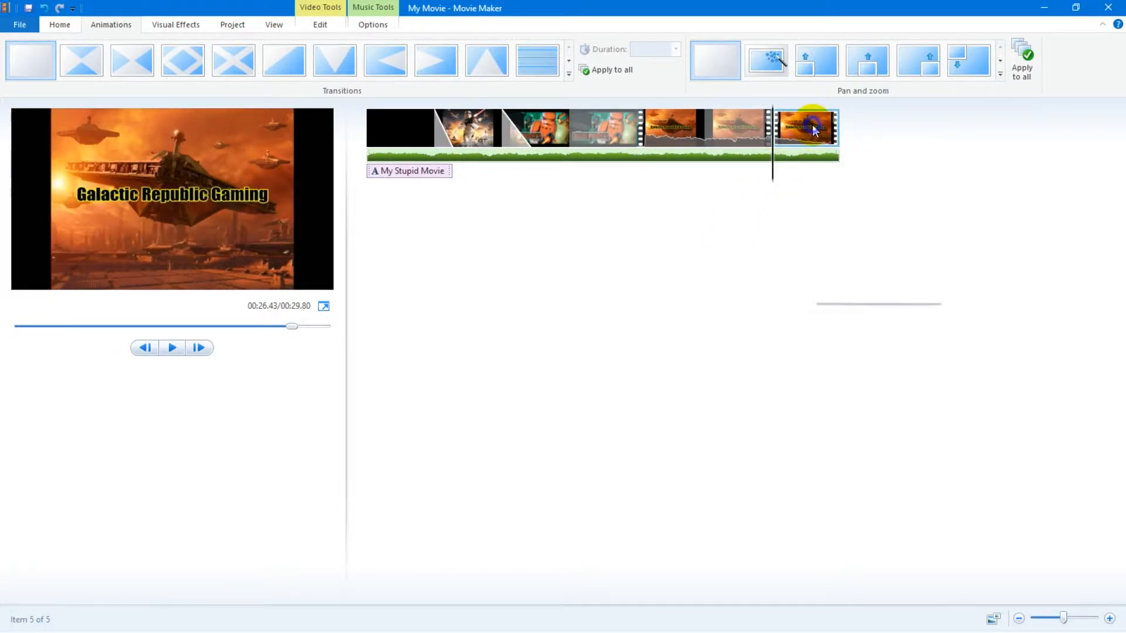
{"action": "left_click", "coordinate": [843, 279]}
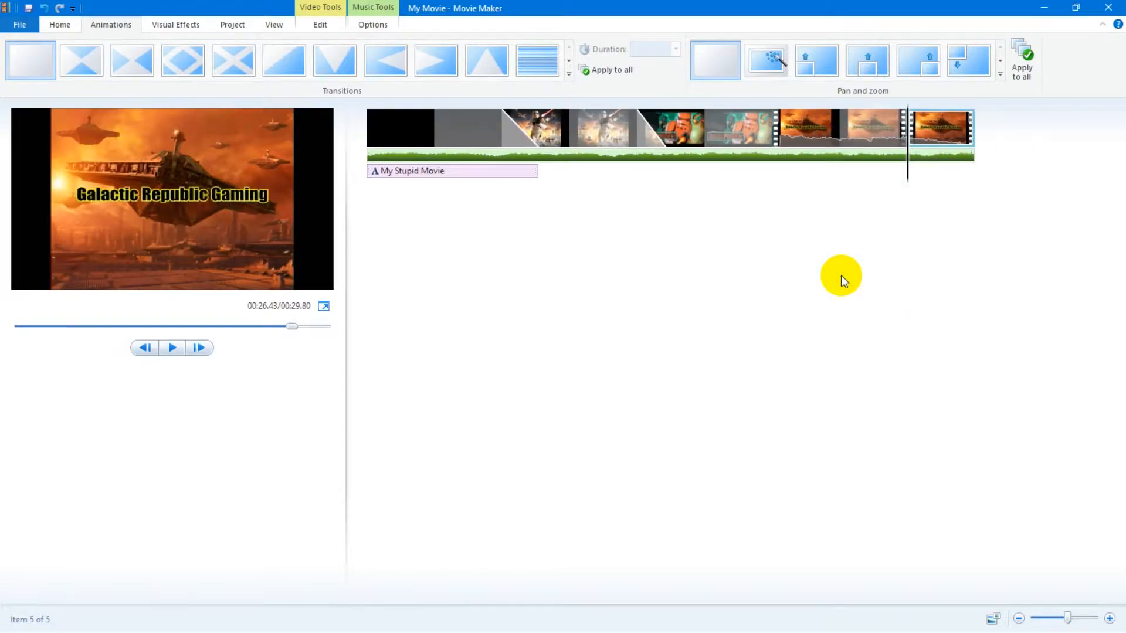
{"action": "right_click", "coordinate": [921, 128]}
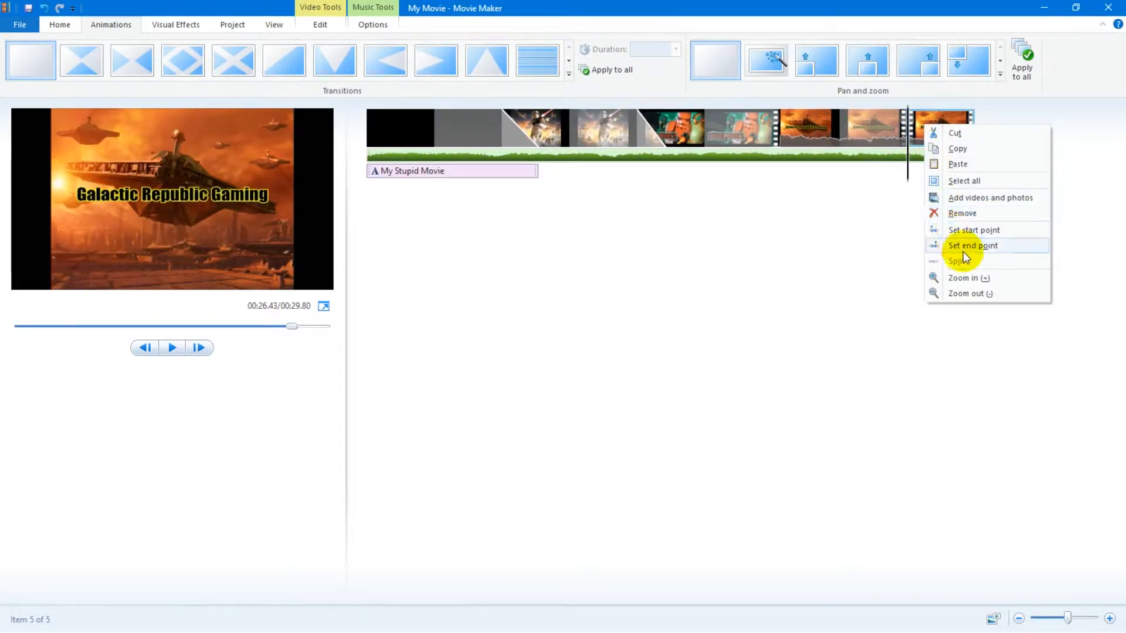
{"action": "left_click", "coordinate": [973, 294]}
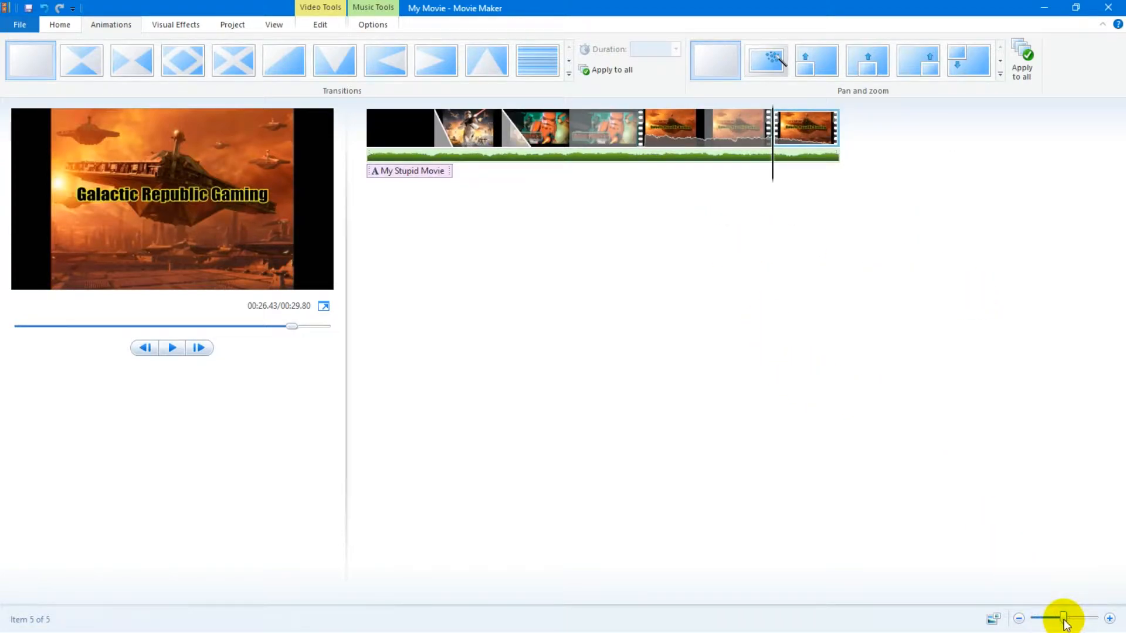
{"action": "mouse_move", "coordinate": [1063, 619]}
{"action": "left_mouse_down"}
{"action": "mouse_move", "coordinate": [1097, 619]}
{"action": "mouse_move", "coordinate": [1072, 619]}
{"action": "left_mouse_up"}
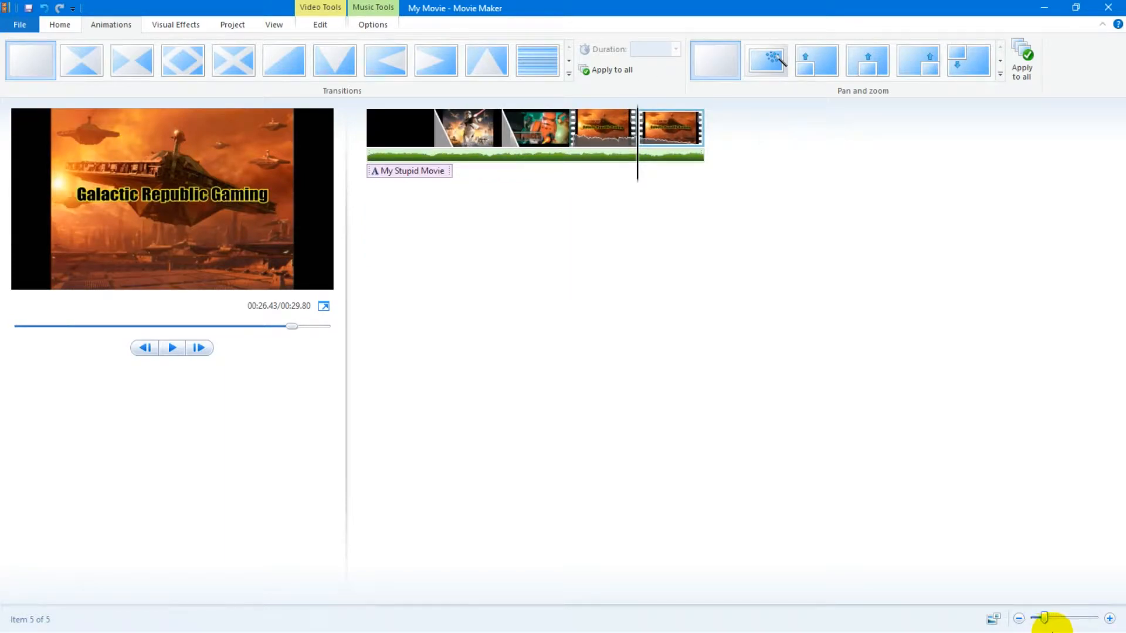
{"action": "left_click_drag", "start_coordinate": [1054, 618], "coordinate": [1068, 619]}
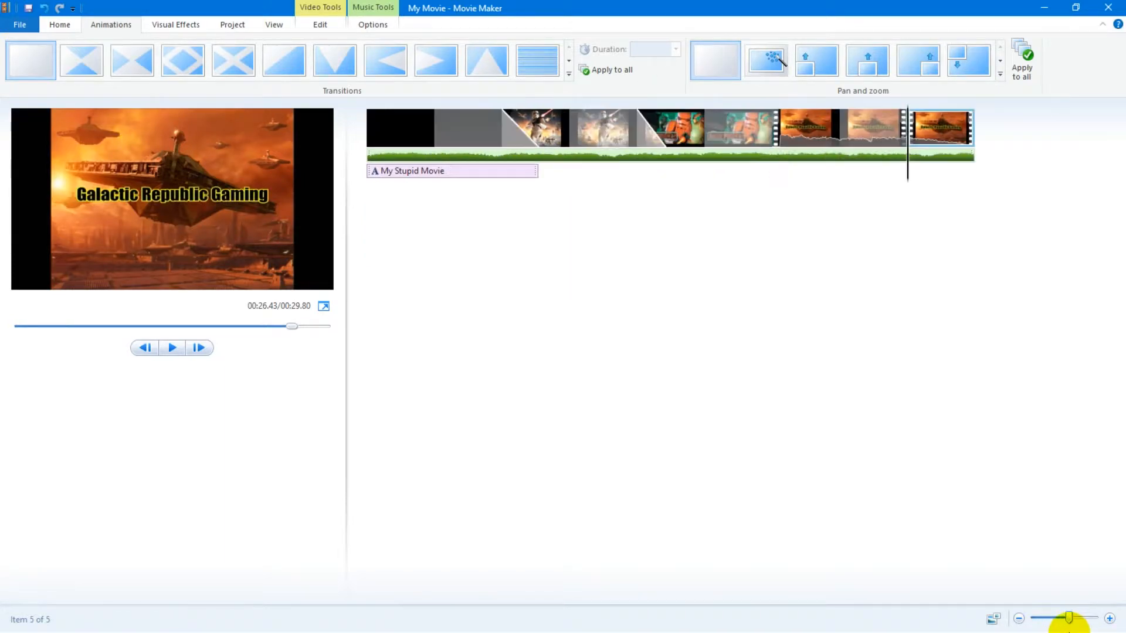
{"action": "left_click", "coordinate": [1020, 619]}
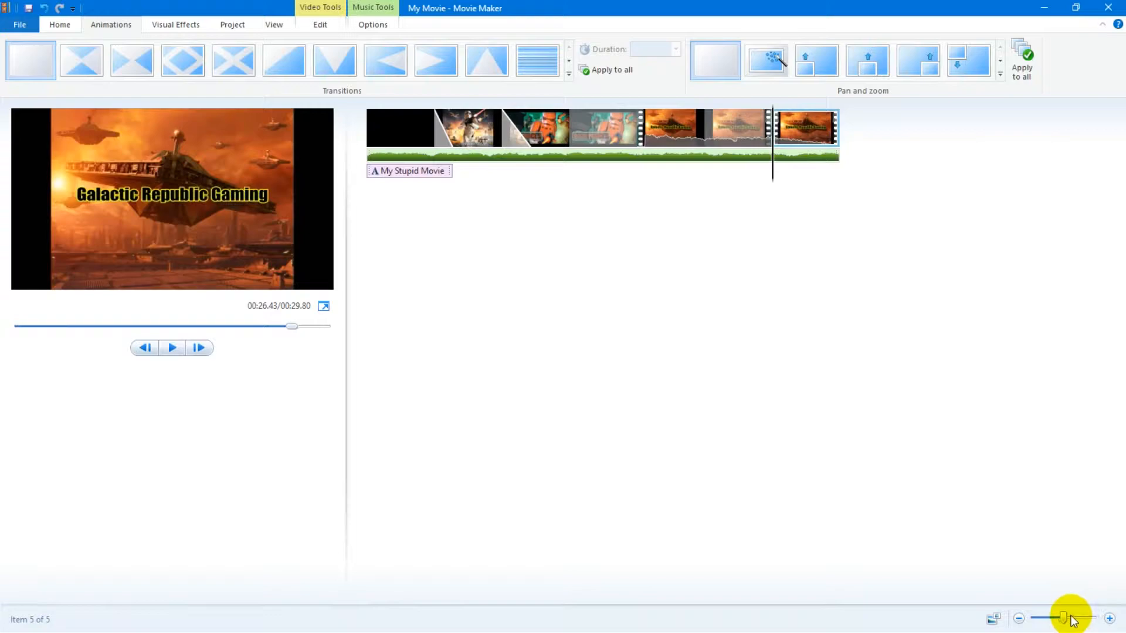
{"action": "left_click", "coordinate": [620, 379]}
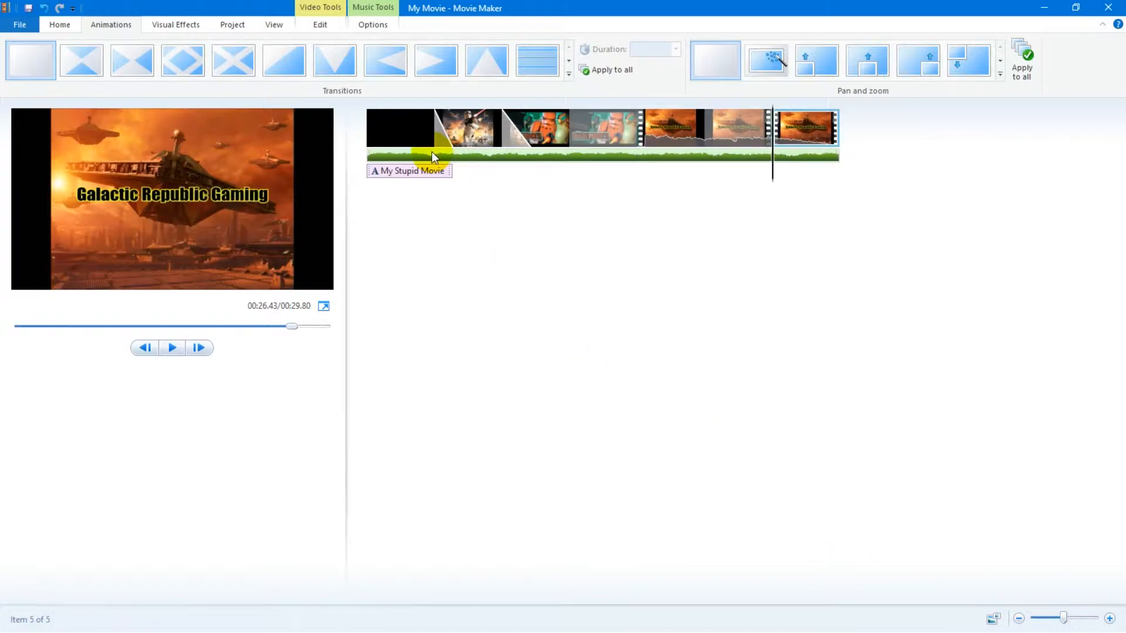
Insert a Director credit at the very end of the movie.
{"action": "left_click", "coordinate": [59, 25]}
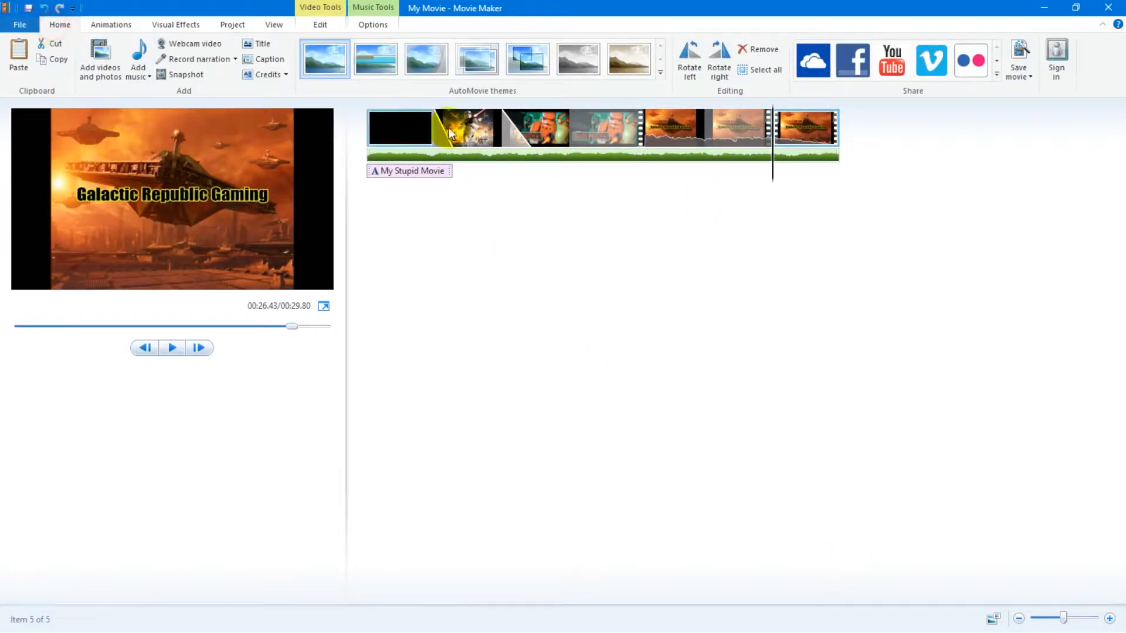
{"action": "left_click", "coordinate": [771, 174]}
{"action": "left_click", "coordinate": [867, 192]}
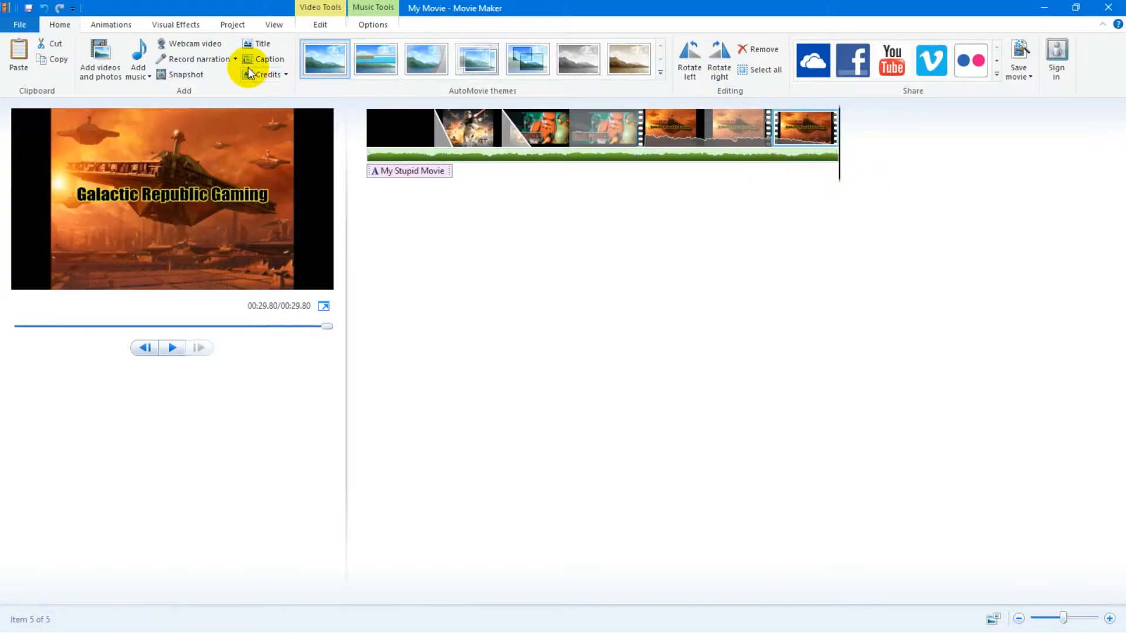
{"action": "left_click", "coordinate": [284, 74]}
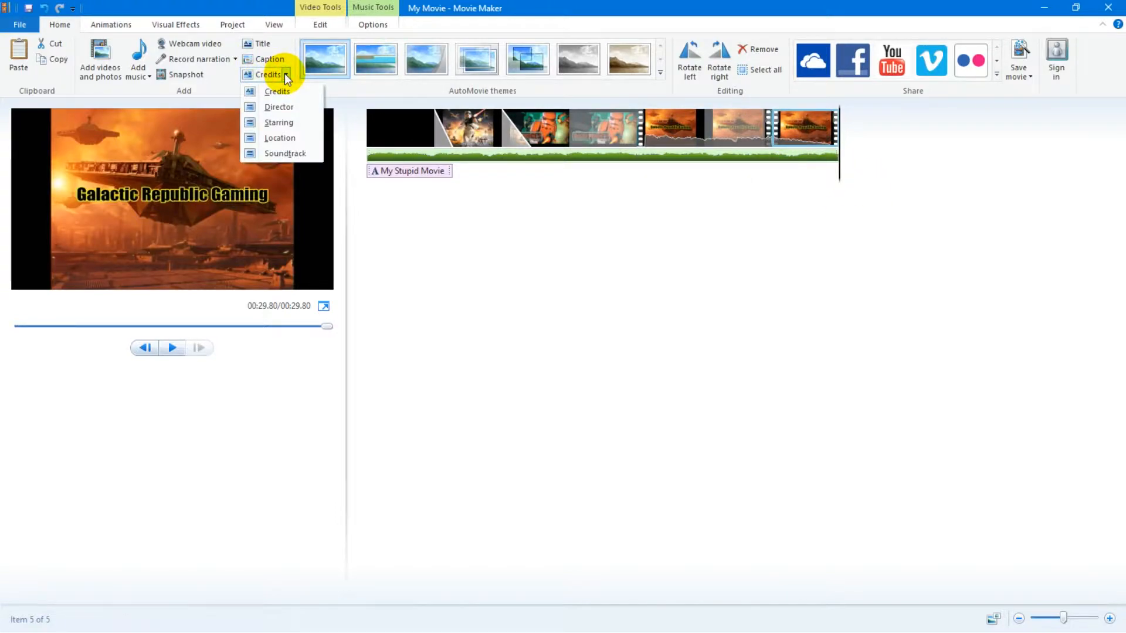
{"action": "left_click", "coordinate": [293, 106]}
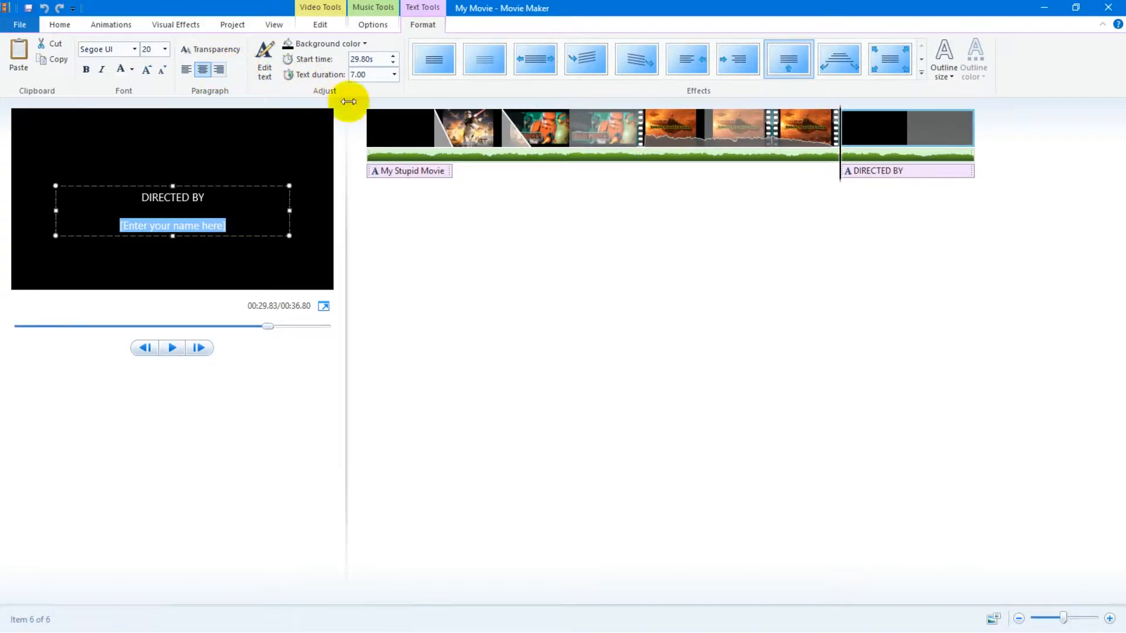
Remove the Director credit's text and its black clip from the end of the movie.
{"action": "right_click", "coordinate": [876, 133]}
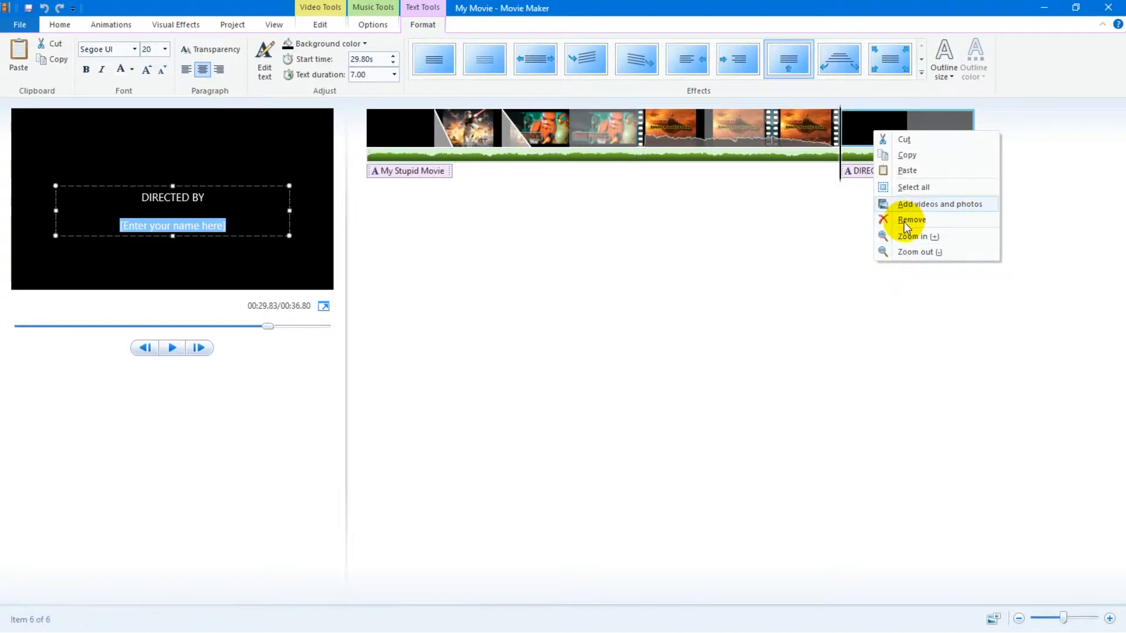
{"action": "left_click", "coordinate": [903, 220]}
{"action": "right_click", "coordinate": [868, 140]}
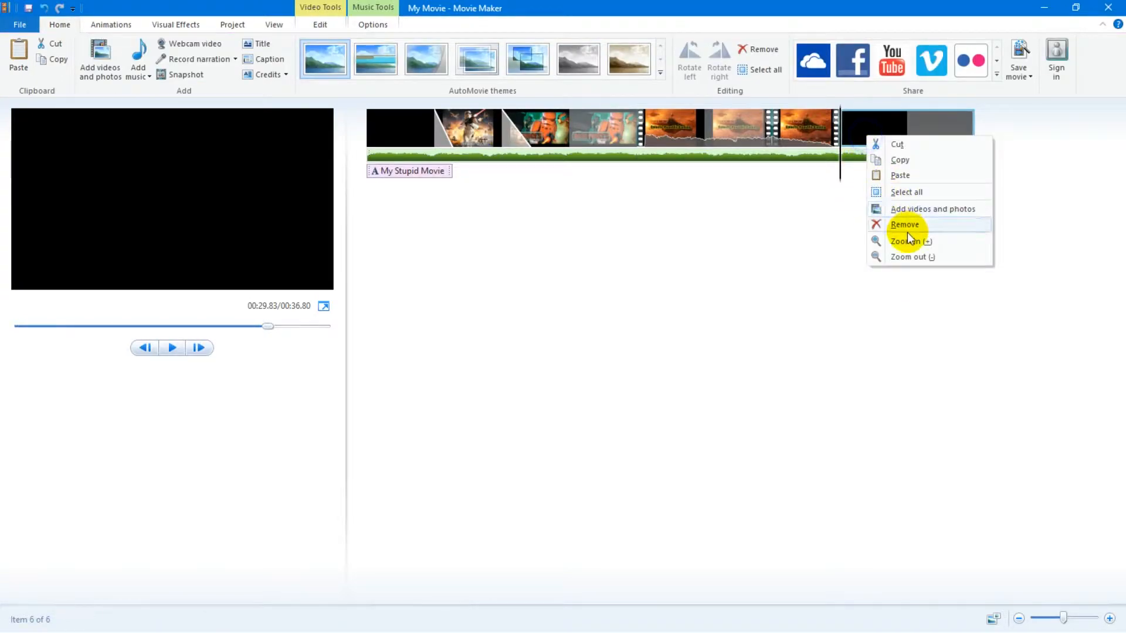
{"action": "left_click", "coordinate": [907, 224]}
Add a CREDITS clip at the end of the movie, listing the creator's name after "Director:" and "Everything:".
{"action": "left_click", "coordinate": [860, 164]}
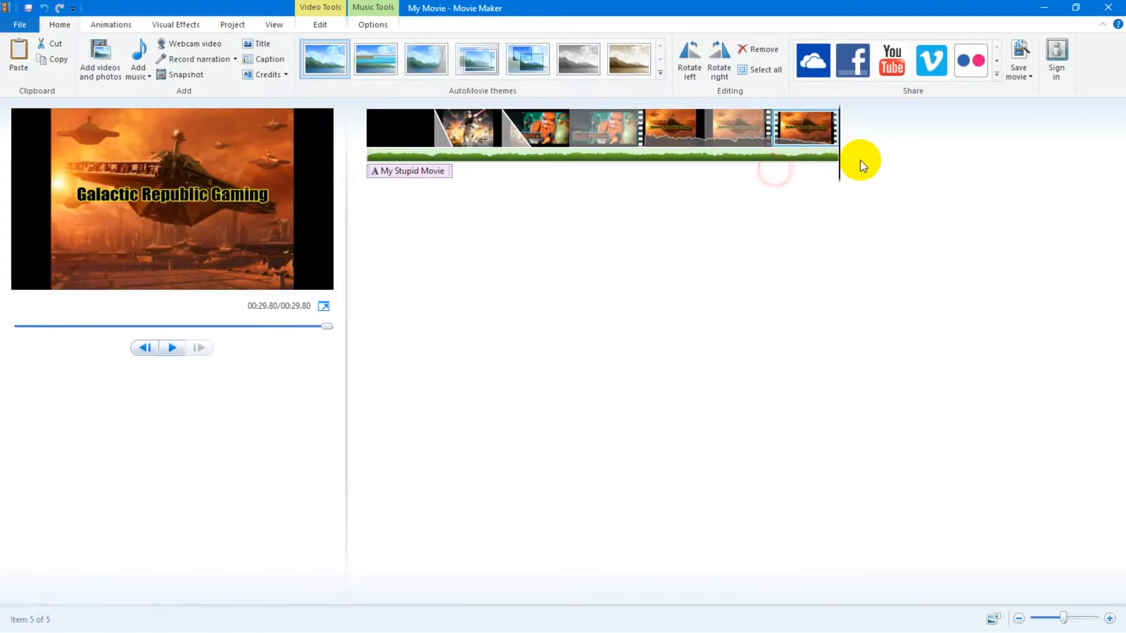
{"action": "left_click", "coordinate": [269, 76]}
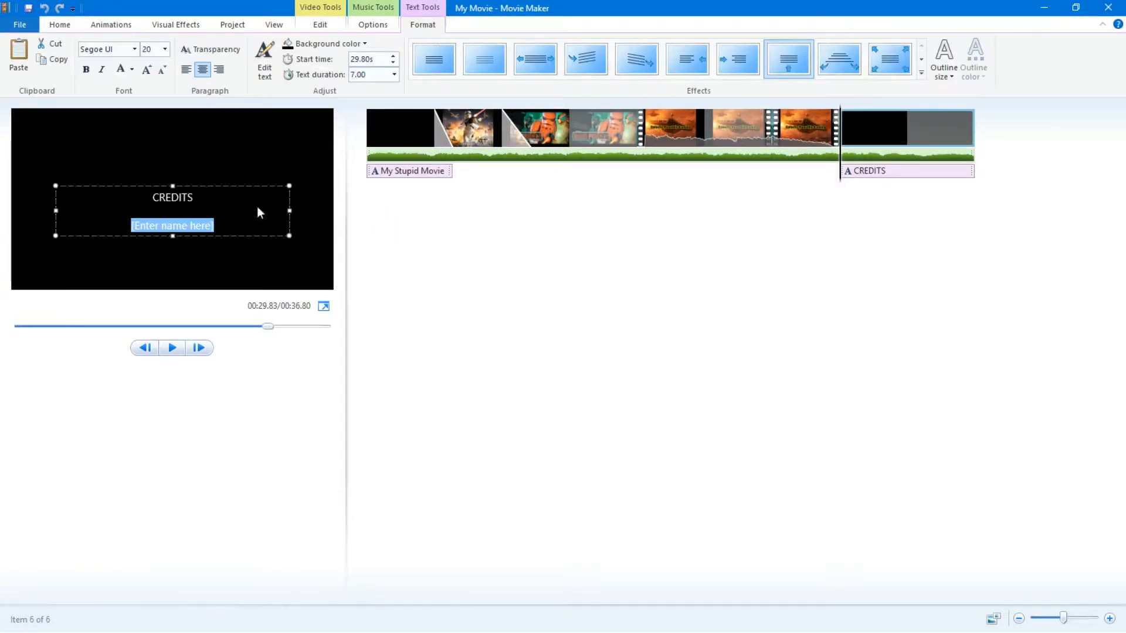
{"action": "type", "text": "Direc"}
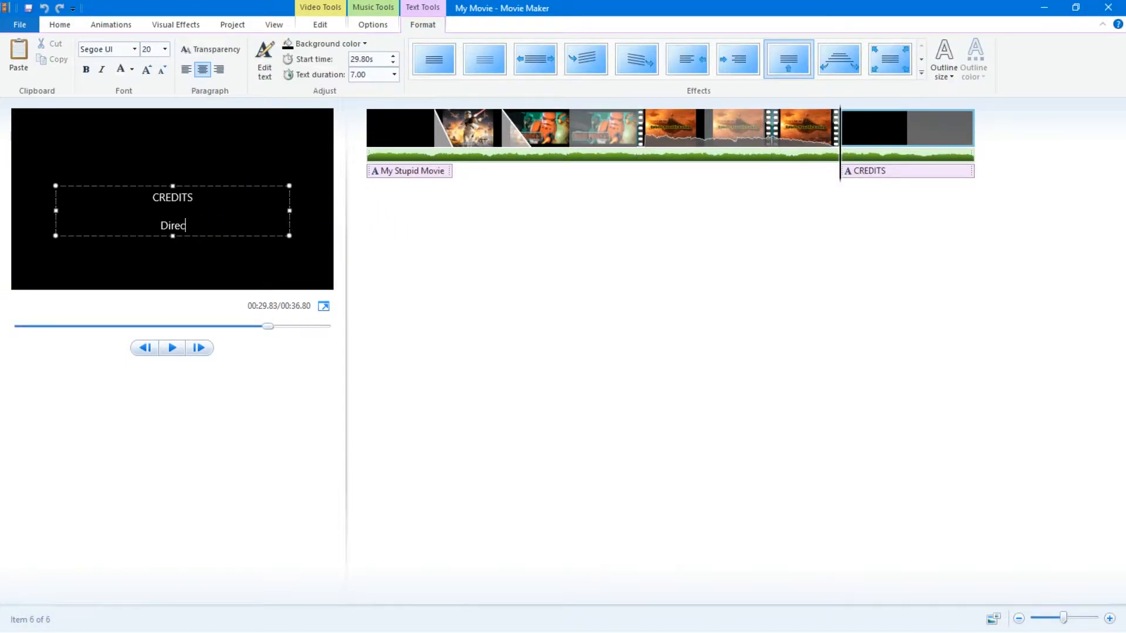
{"action": "type", "text": "tor: Cooper S"}
{"action": "key", "text": "Return"}
{"action": "key", "text": "Return"}
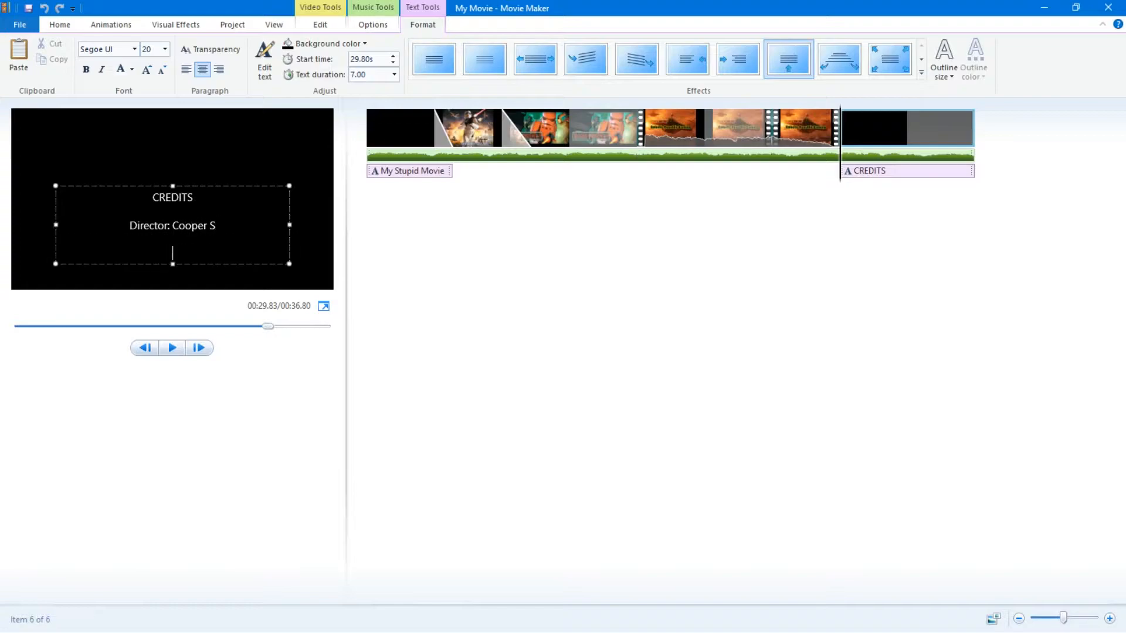
{"action": "type", "text": "Everything: Cooper S"}
{"action": "left_click", "coordinate": [524, 293]}
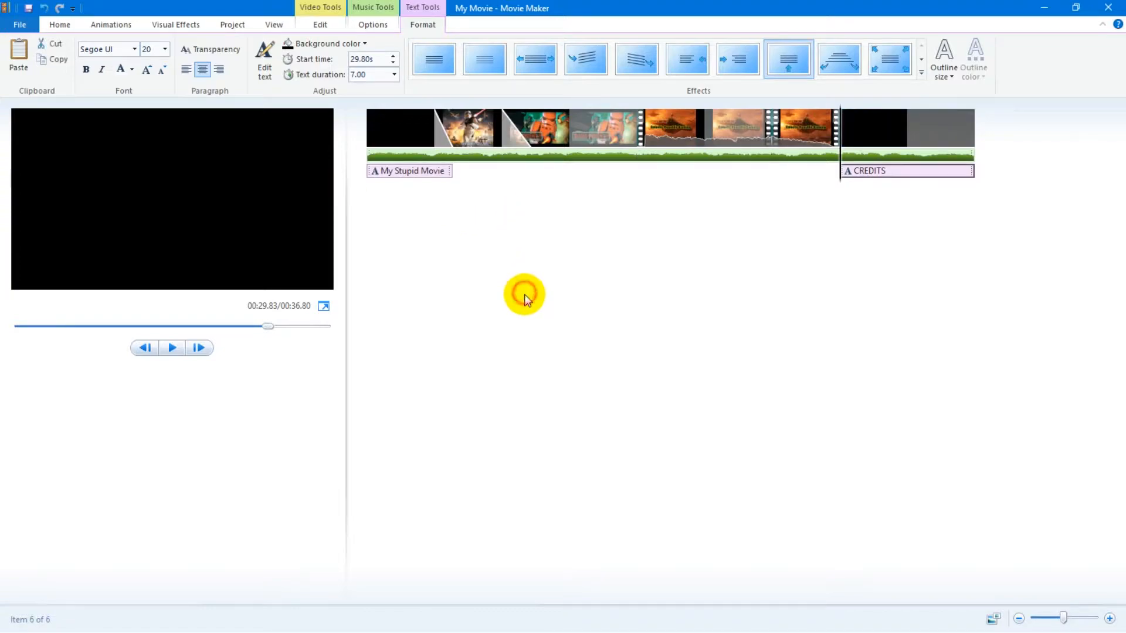
Add the caption "Hello" over the intro clip at about 21.90 seconds and move it to the top of the picture.
{"action": "mouse_move", "coordinate": [840, 175]}
{"action": "left_mouse_down"}
{"action": "mouse_move", "coordinate": [806, 179]}
{"action": "mouse_move", "coordinate": [849, 182]}
{"action": "left_mouse_up"}
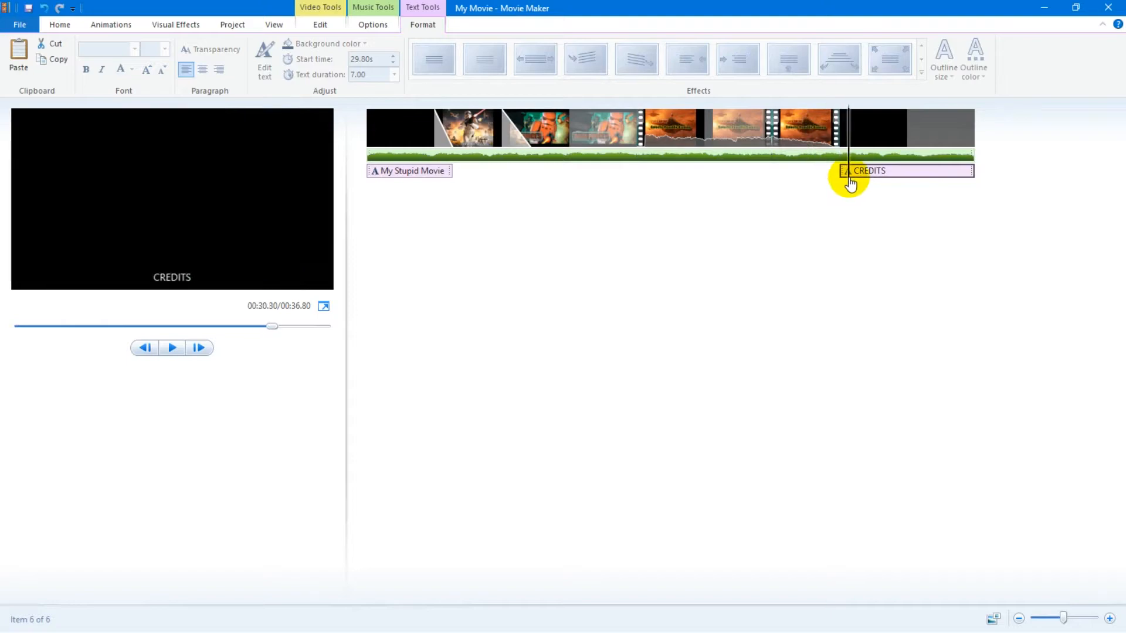
{"action": "left_click", "coordinate": [836, 139]}
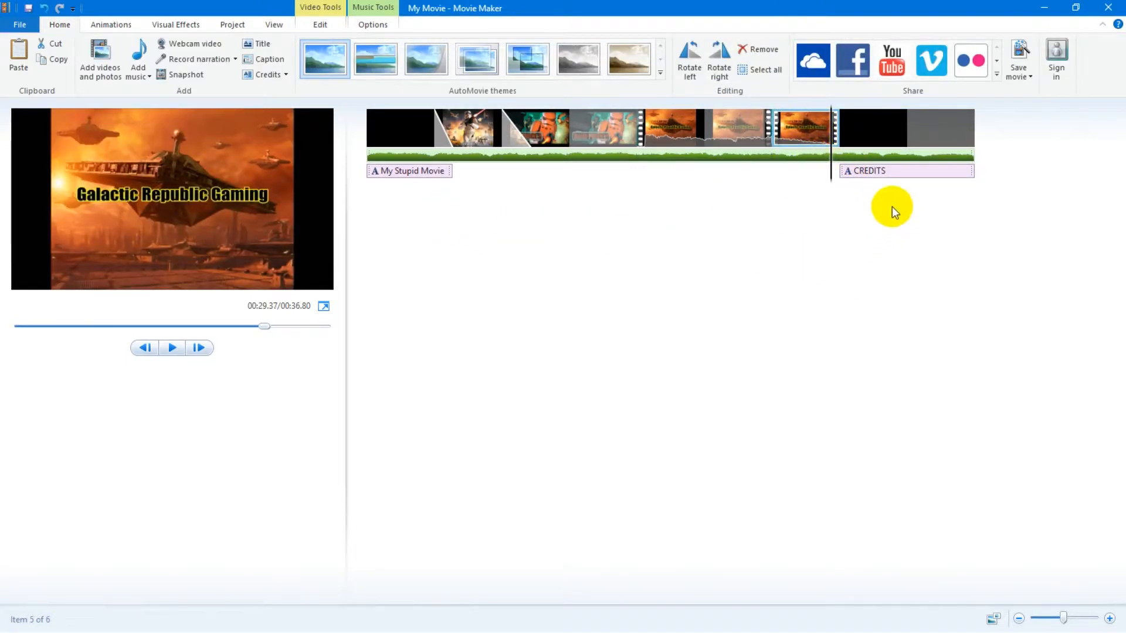
{"action": "left_click_drag", "start_coordinate": [829, 171], "coordinate": [699, 183]}
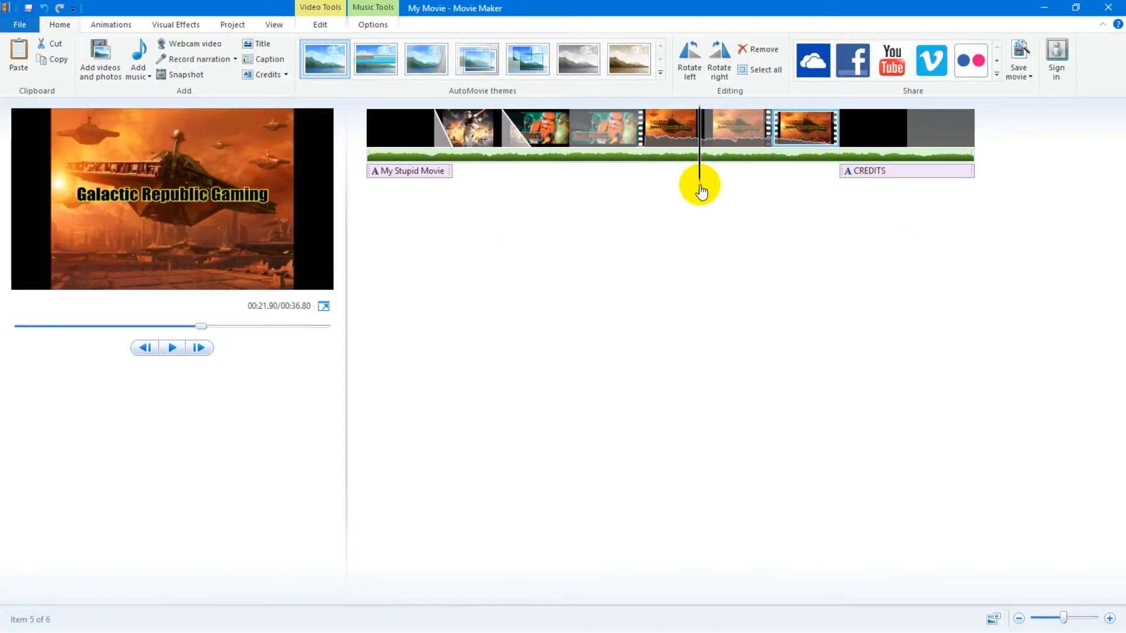
{"action": "left_click", "coordinate": [258, 59]}
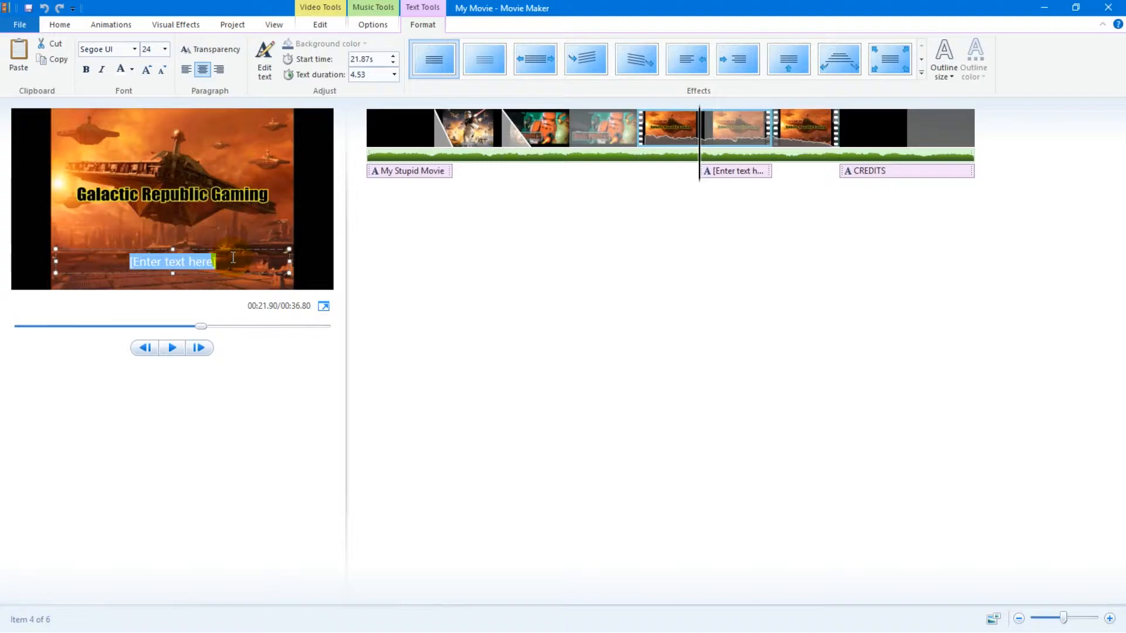
{"action": "type", "text": "Hello"}
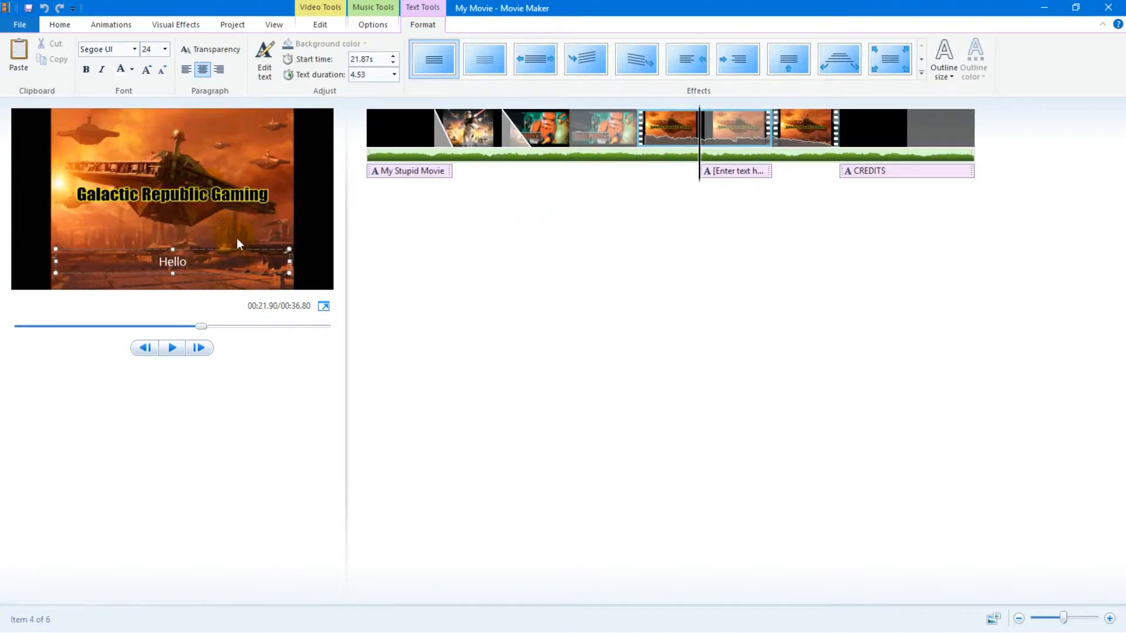
{"action": "left_click_drag", "start_coordinate": [201, 249], "coordinate": [172, 114]}
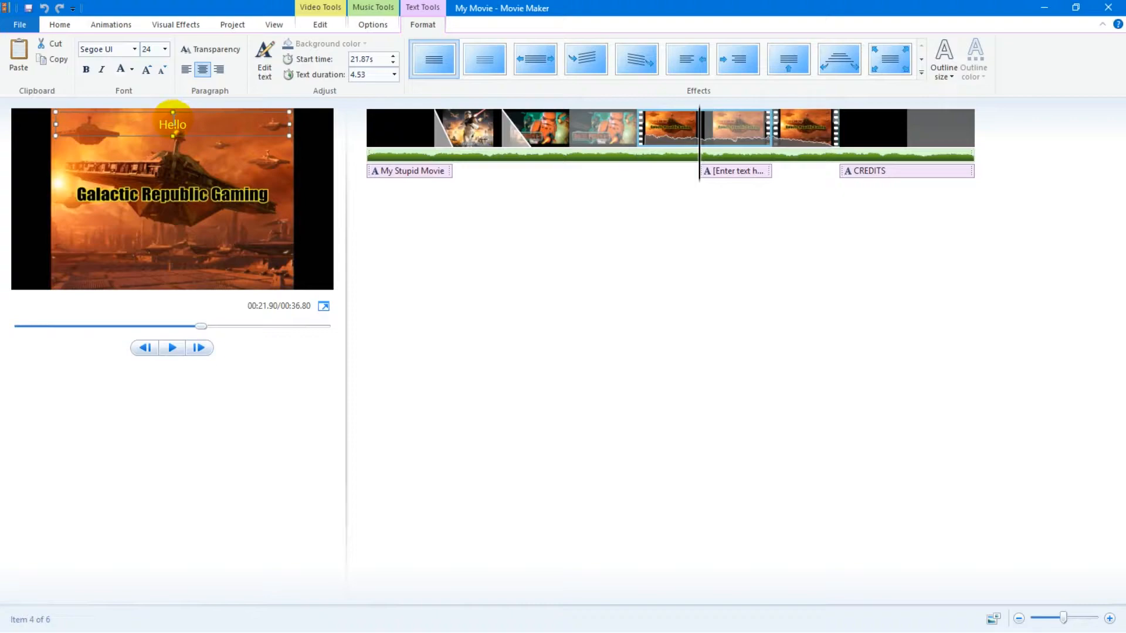
Set the "Hello" caption's font size to 36 and its text color to purple.
{"action": "left_click", "coordinate": [166, 50]}
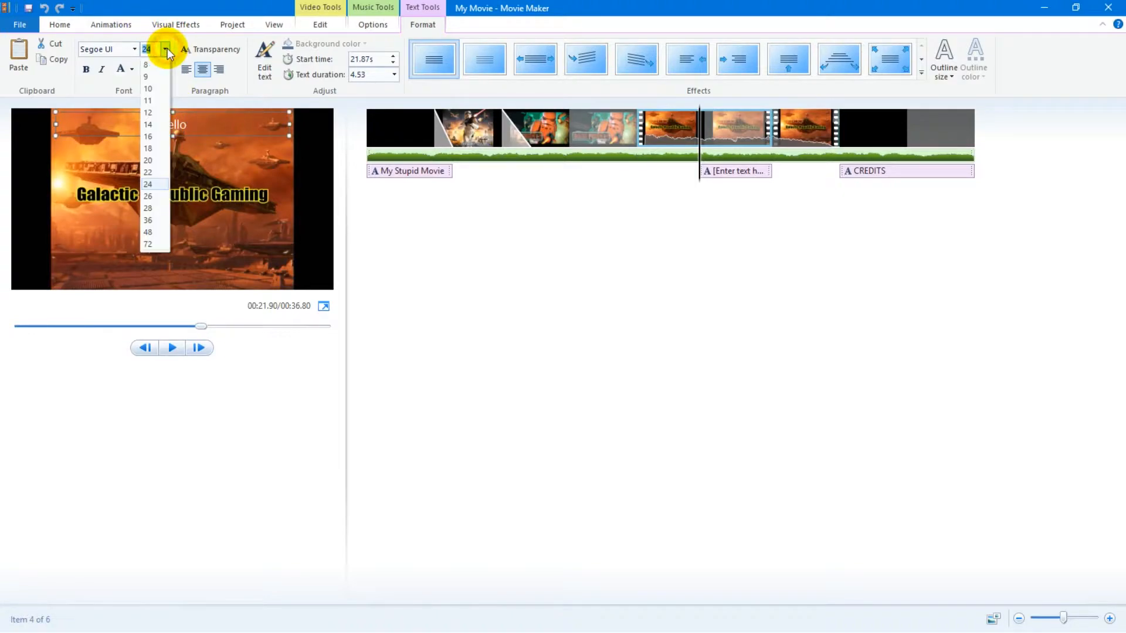
{"action": "left_click", "coordinate": [153, 221]}
{"action": "left_click", "coordinate": [603, 234]}
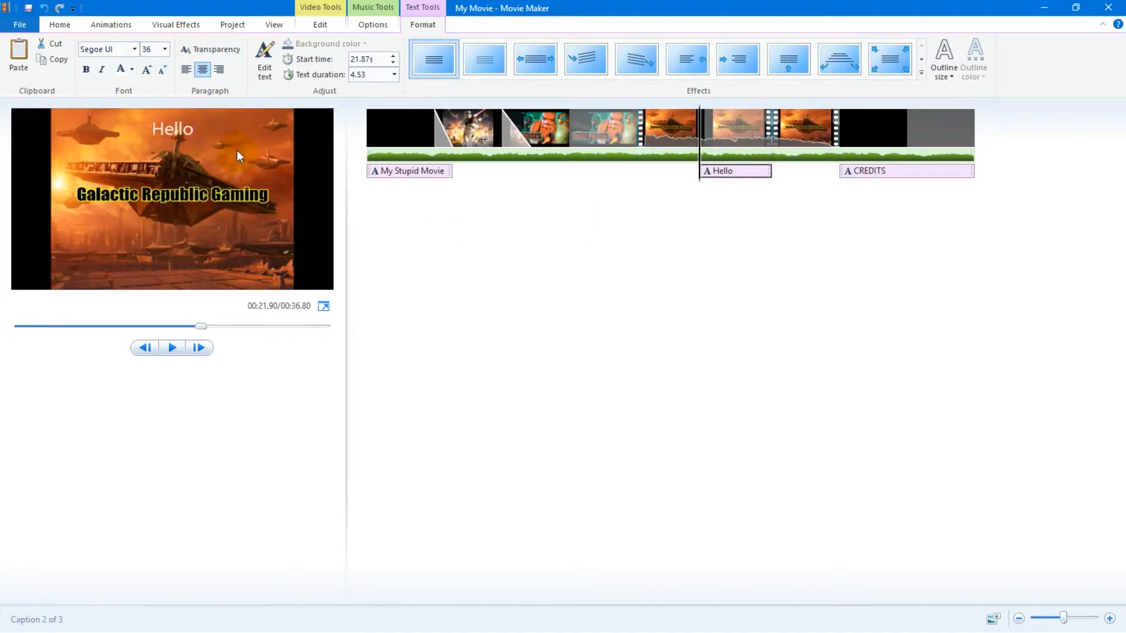
{"action": "left_click", "coordinate": [182, 127]}
{"action": "left_click", "coordinate": [132, 69]}
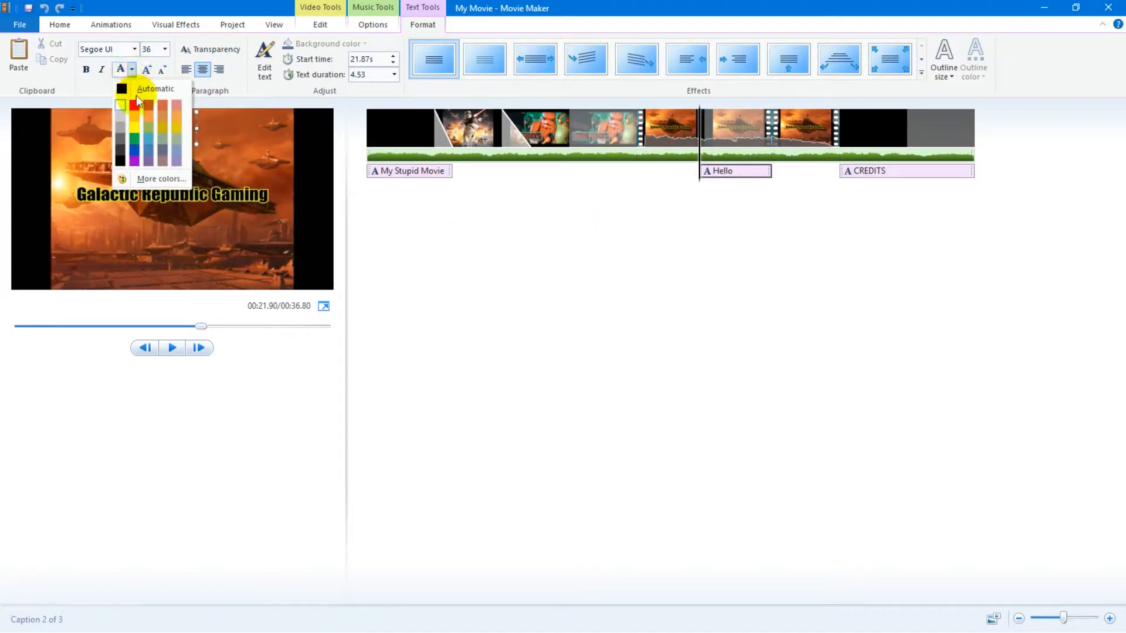
{"action": "left_click", "coordinate": [135, 159]}
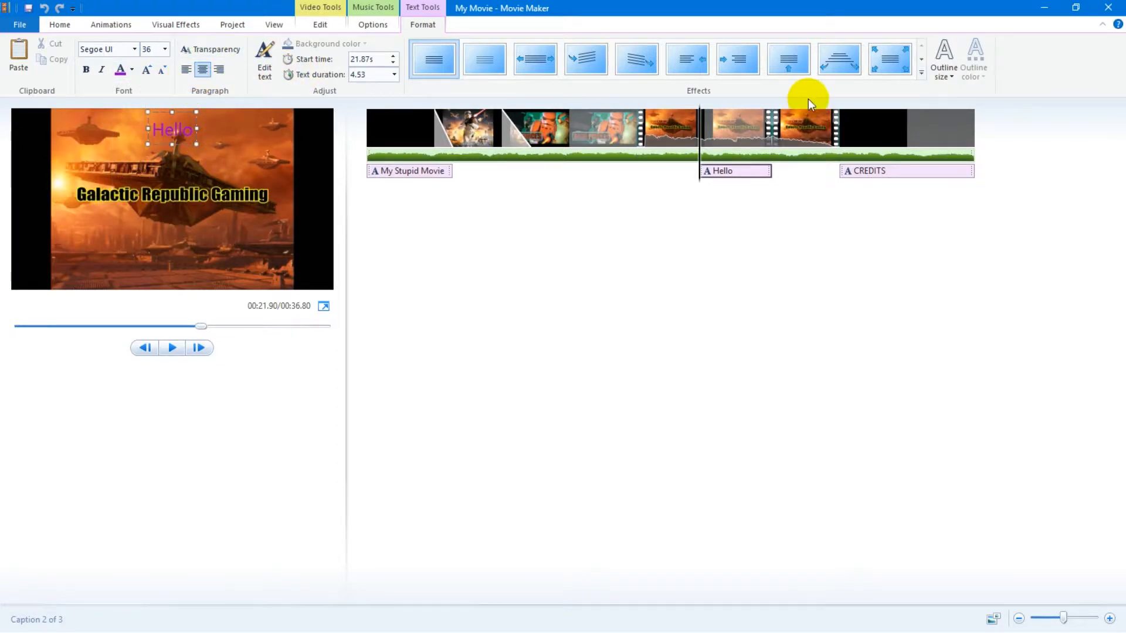
Give the "Hello" caption a Medium outline in dark blue.
{"action": "left_click", "coordinate": [946, 74]}
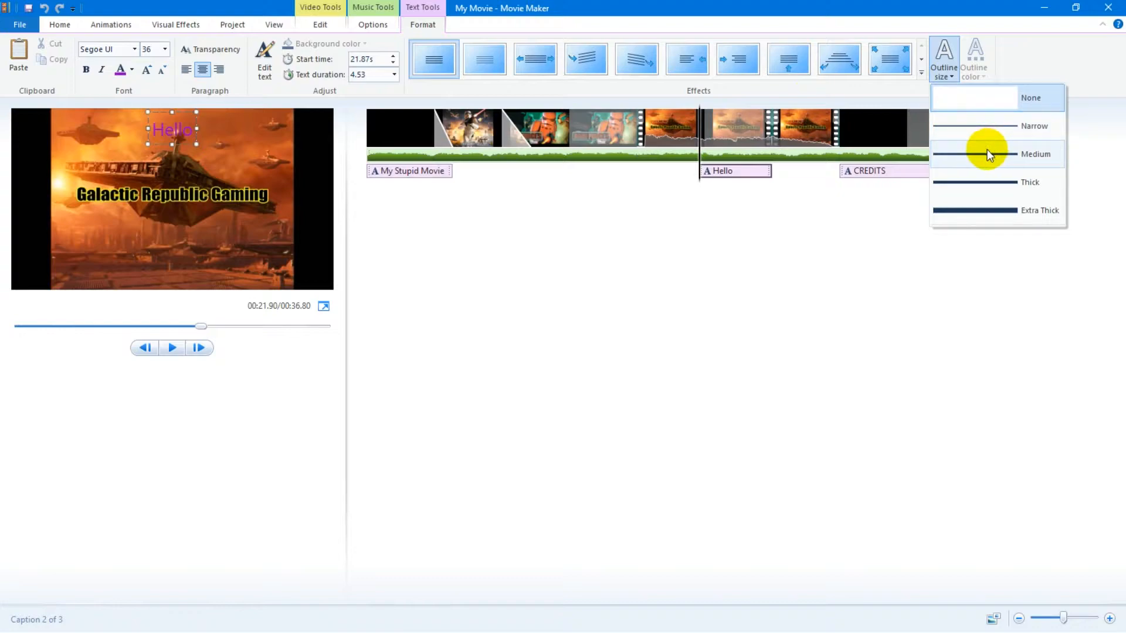
{"action": "left_click", "coordinate": [1008, 154]}
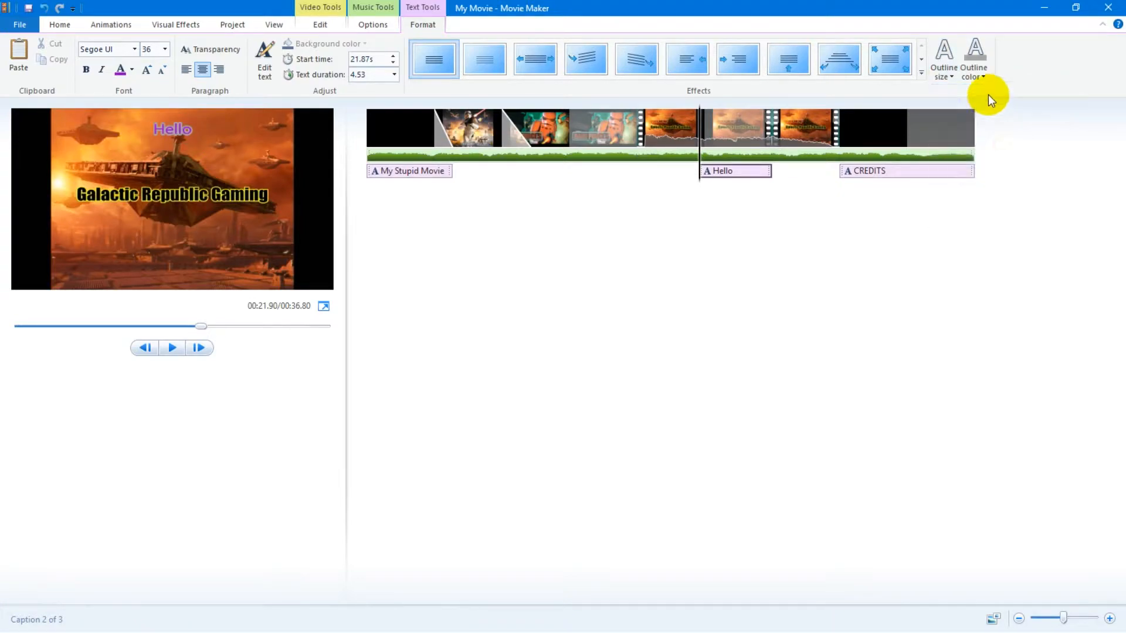
{"action": "left_click", "coordinate": [973, 77]}
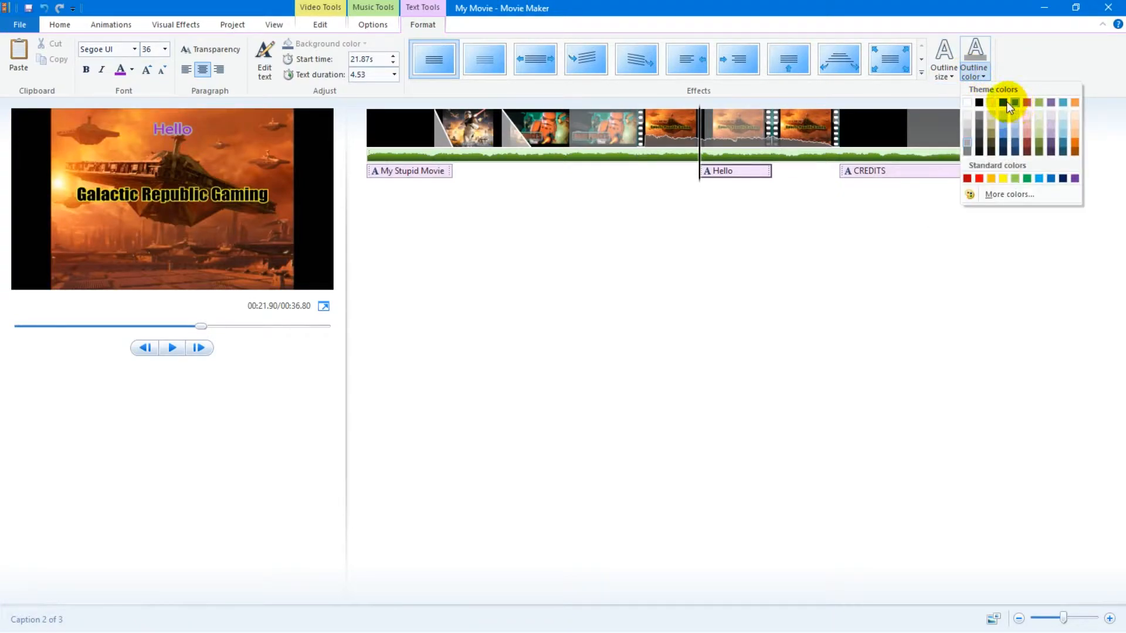
{"action": "left_click", "coordinate": [1005, 104]}
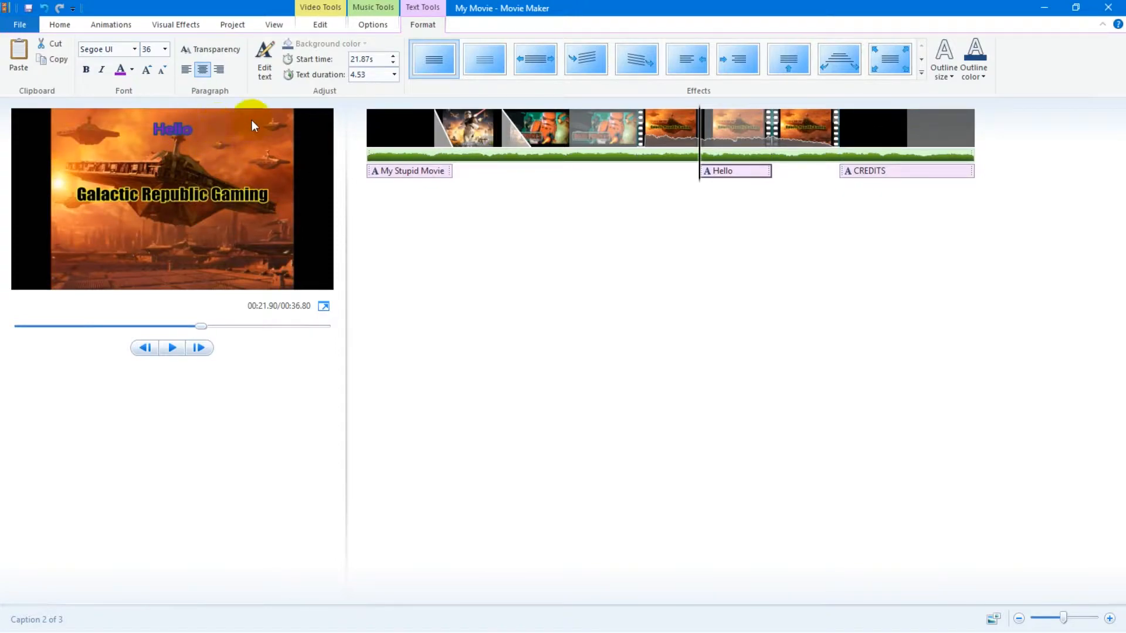
{"action": "left_click", "coordinate": [635, 178]}
{"action": "left_click", "coordinate": [471, 136]}
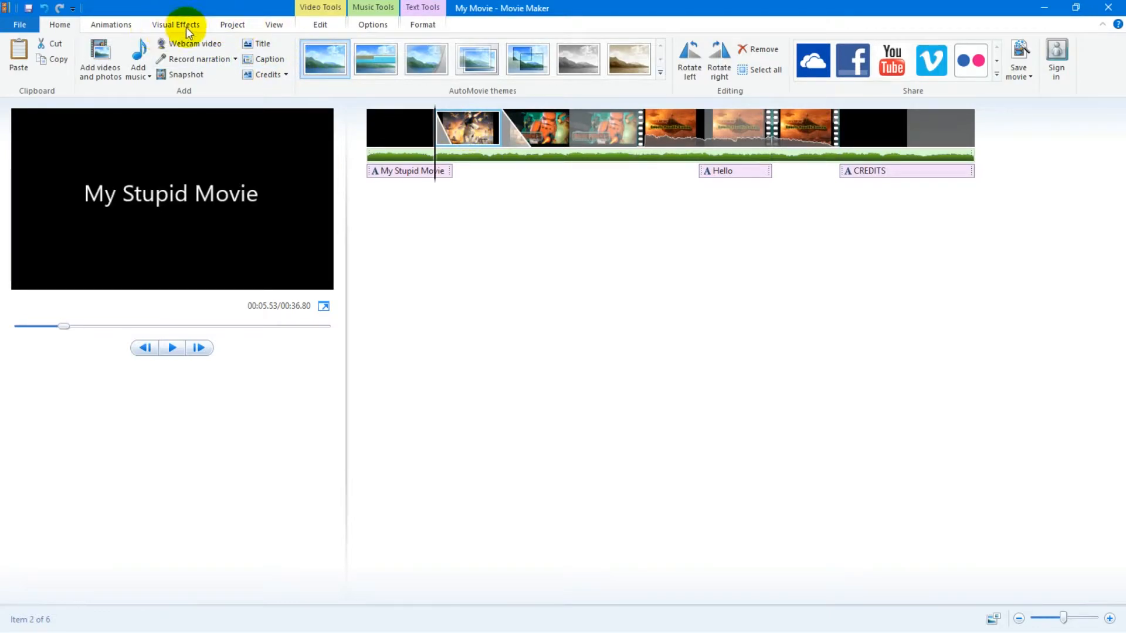
{"action": "left_click", "coordinate": [379, 32]}
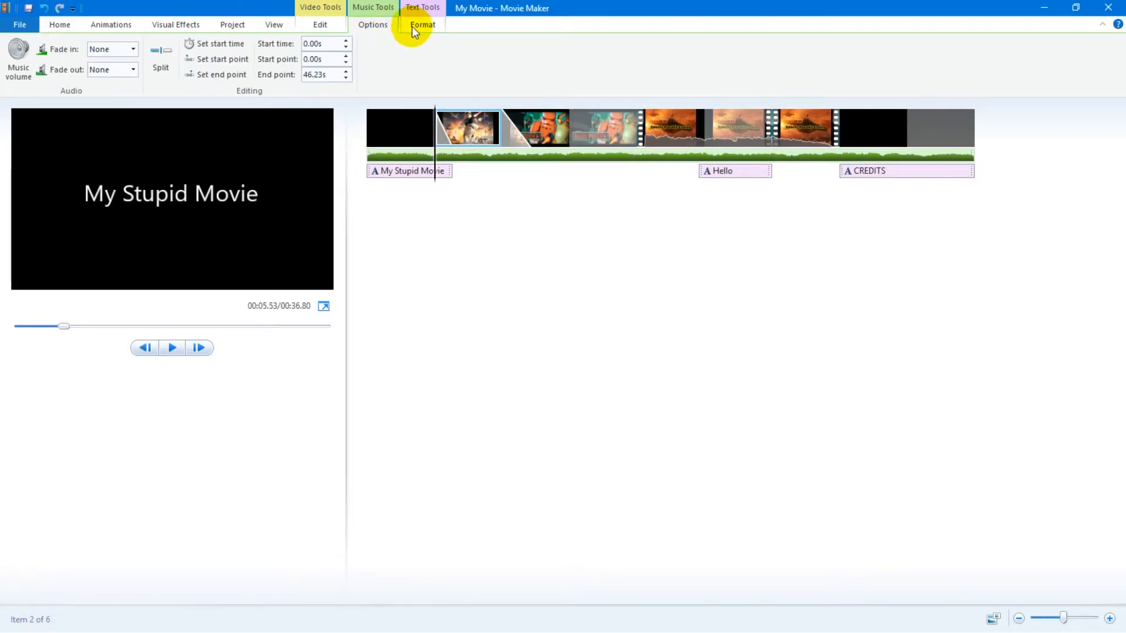
{"action": "left_click", "coordinate": [413, 27]}
{"action": "left_click", "coordinate": [369, 27]}
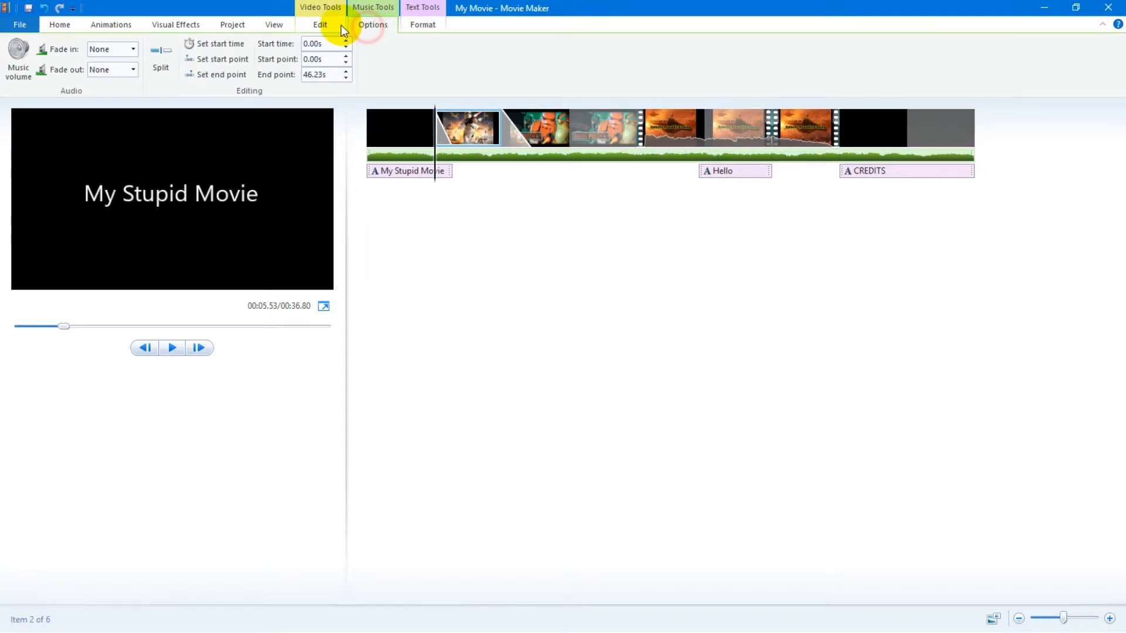
{"action": "left_click", "coordinate": [326, 25]}
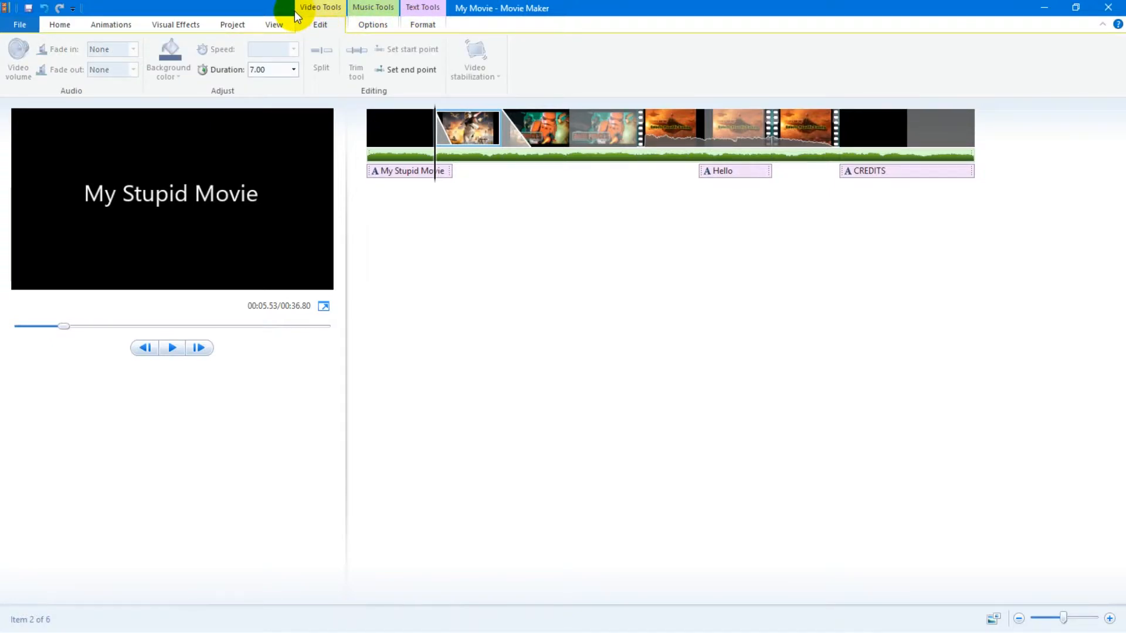
{"action": "left_click", "coordinate": [12, 27]}
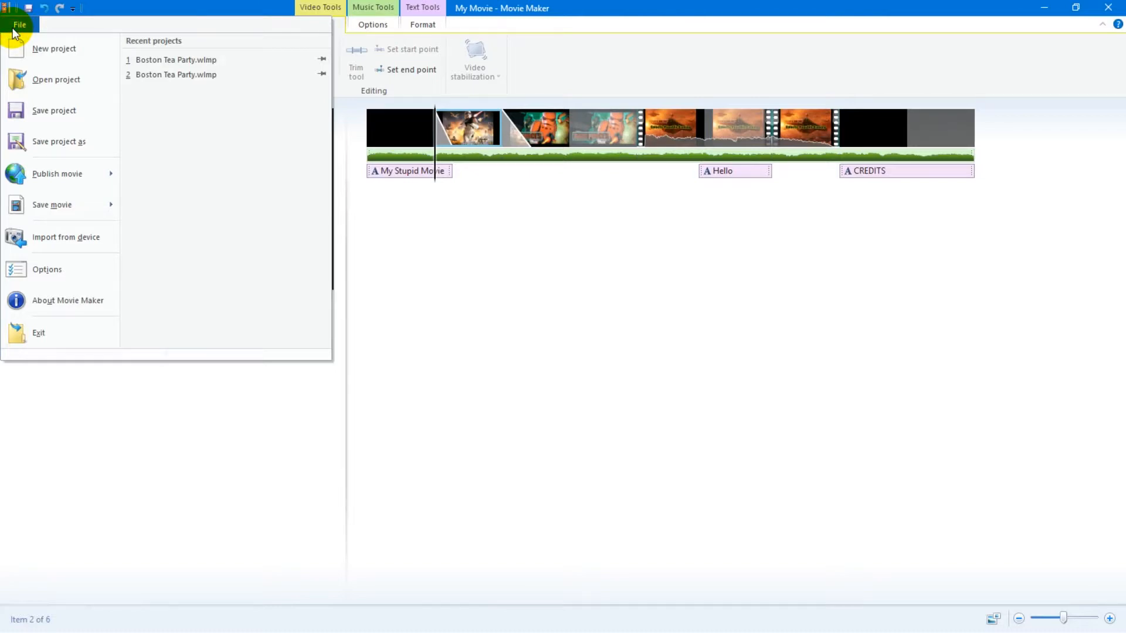
{"action": "left_click", "coordinate": [77, 145]}
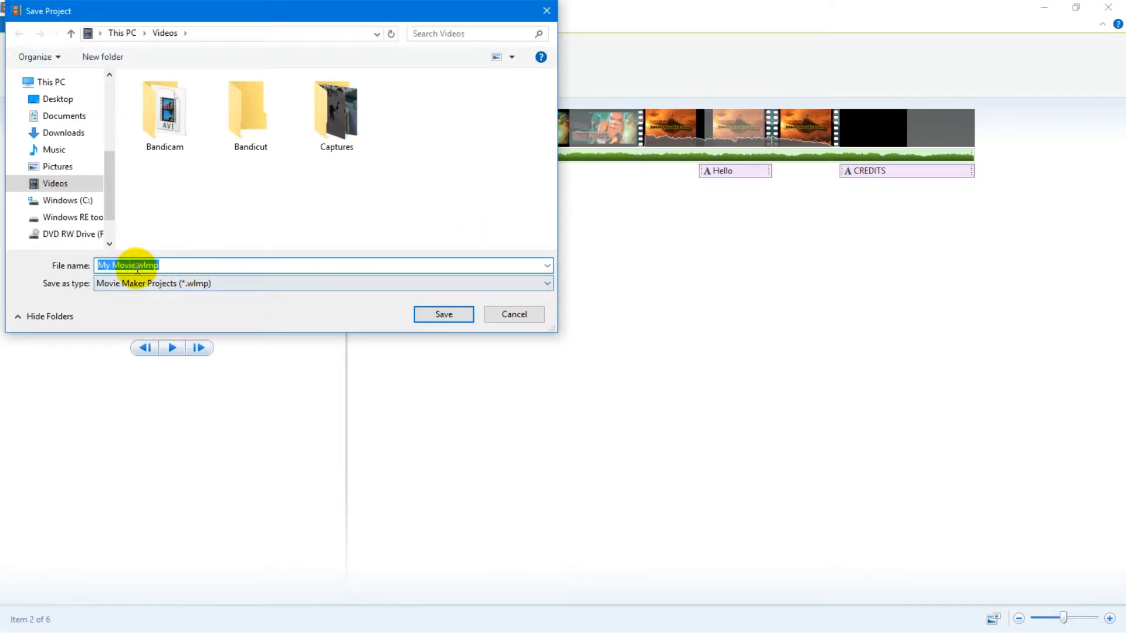
{"action": "left_click_drag", "start_coordinate": [135, 268], "coordinate": [94, 270]}
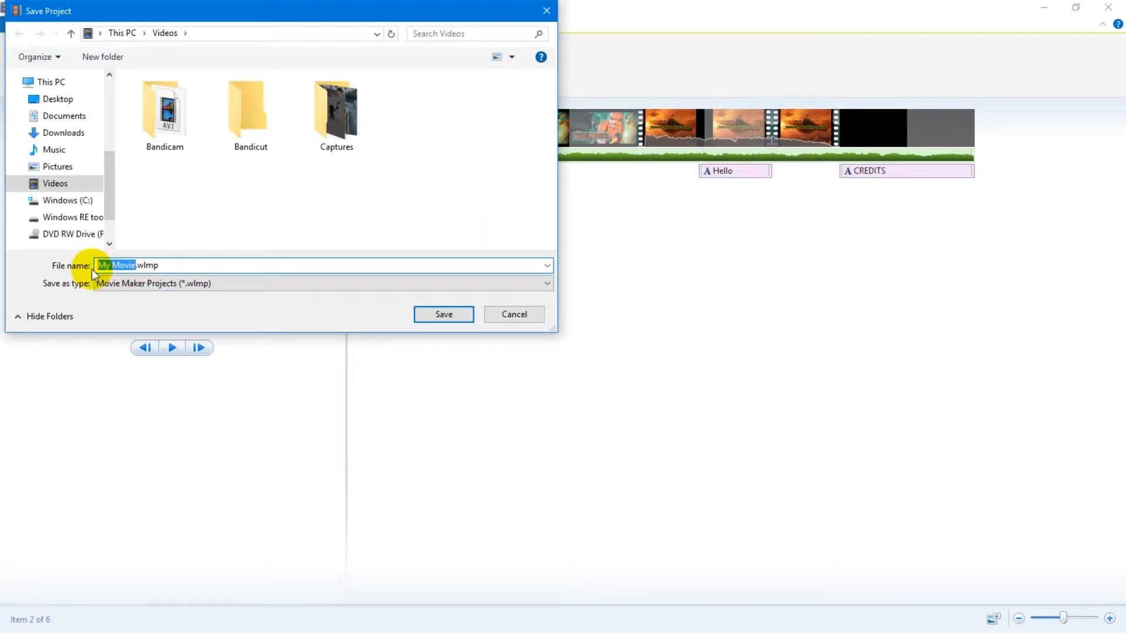
{"action": "type", "text": "whatever"}
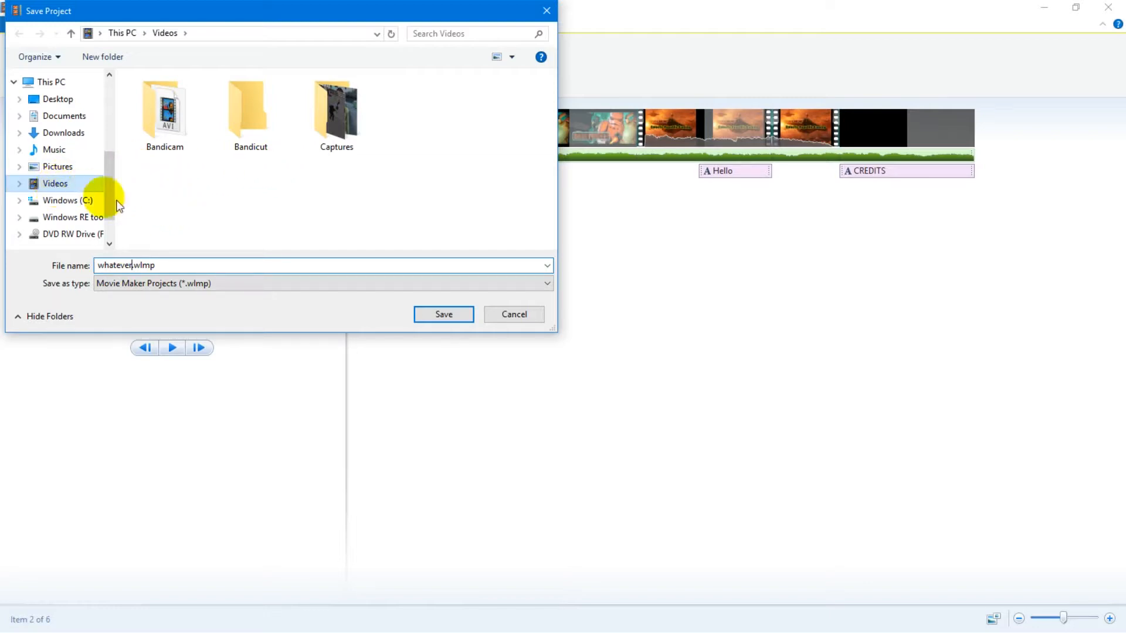
{"action": "left_click", "coordinate": [516, 319]}
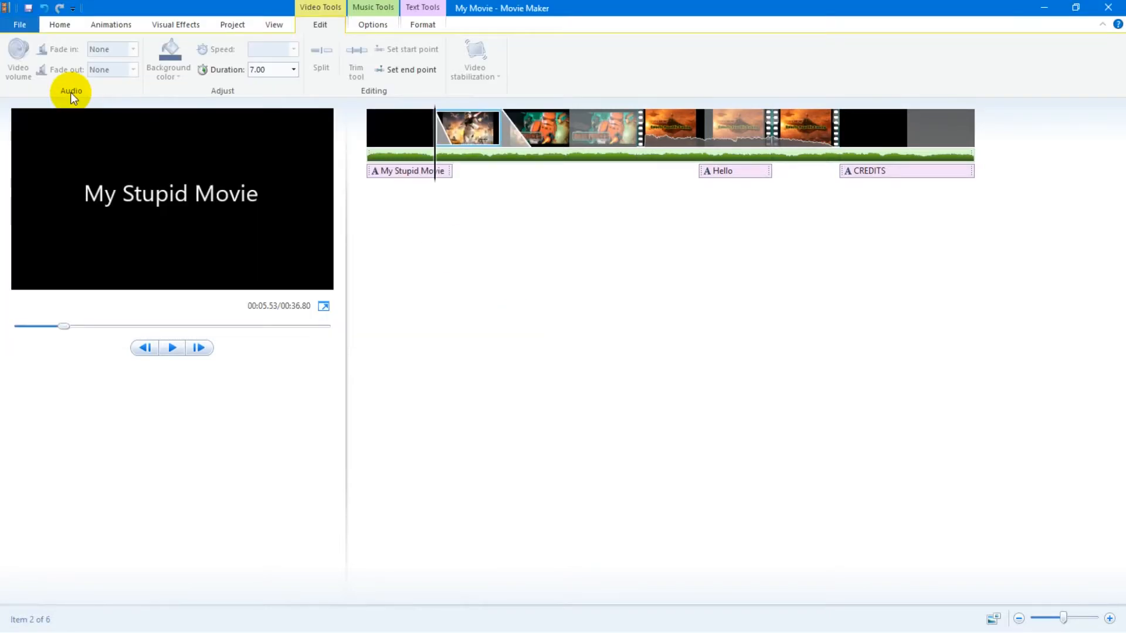
Examine the available save-movie presets for displays, computer, email, phones, tablets, websites, audio only and custom settings.
{"action": "left_click", "coordinate": [21, 26]}
{"action": "mouse_move", "coordinate": [39, 207]}
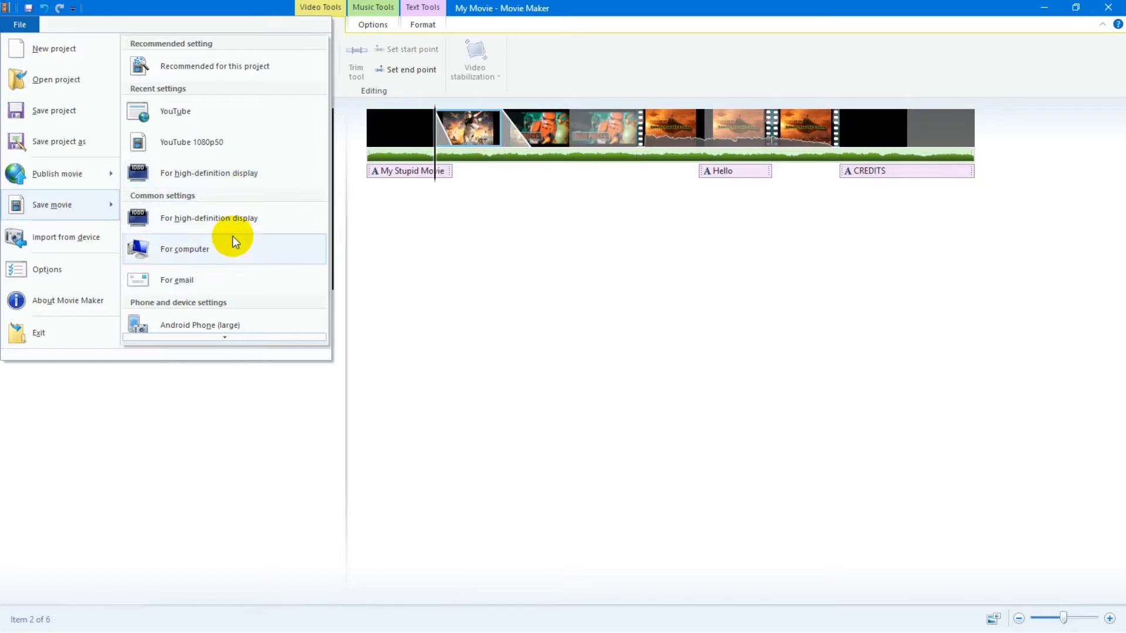
{"action": "scroll", "coordinate": [235, 188], "scroll_direction": "down", "scroll_amount": 1}
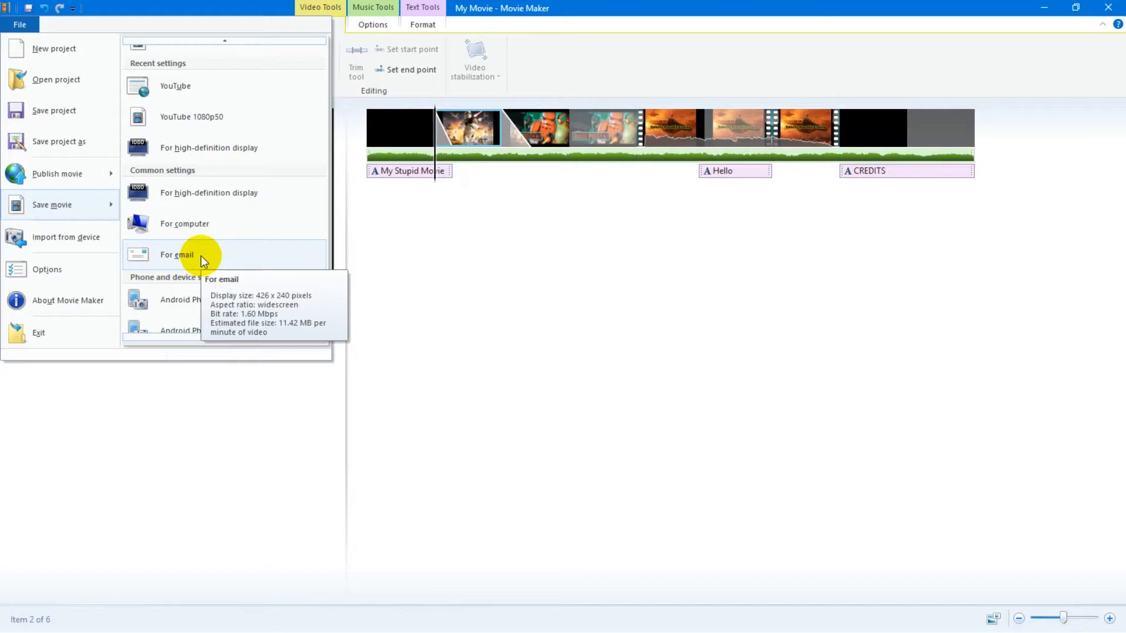
{"action": "scroll", "coordinate": [200, 256], "scroll_direction": "down", "scroll_amount": 3}
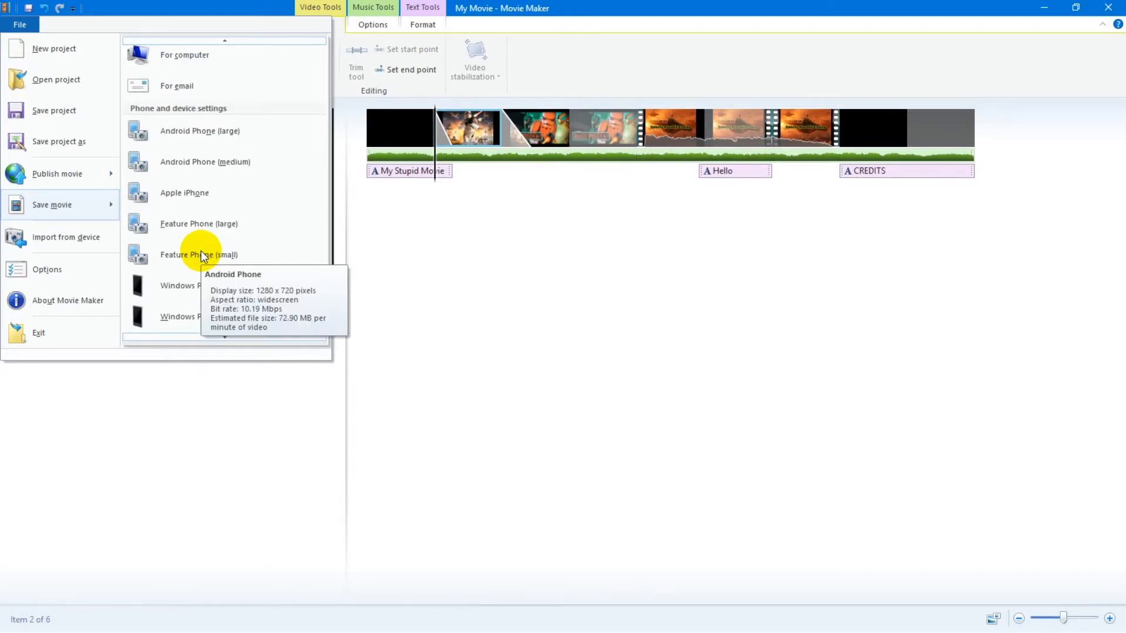
{"action": "scroll", "coordinate": [223, 164], "scroll_direction": "down", "scroll_amount": 5}
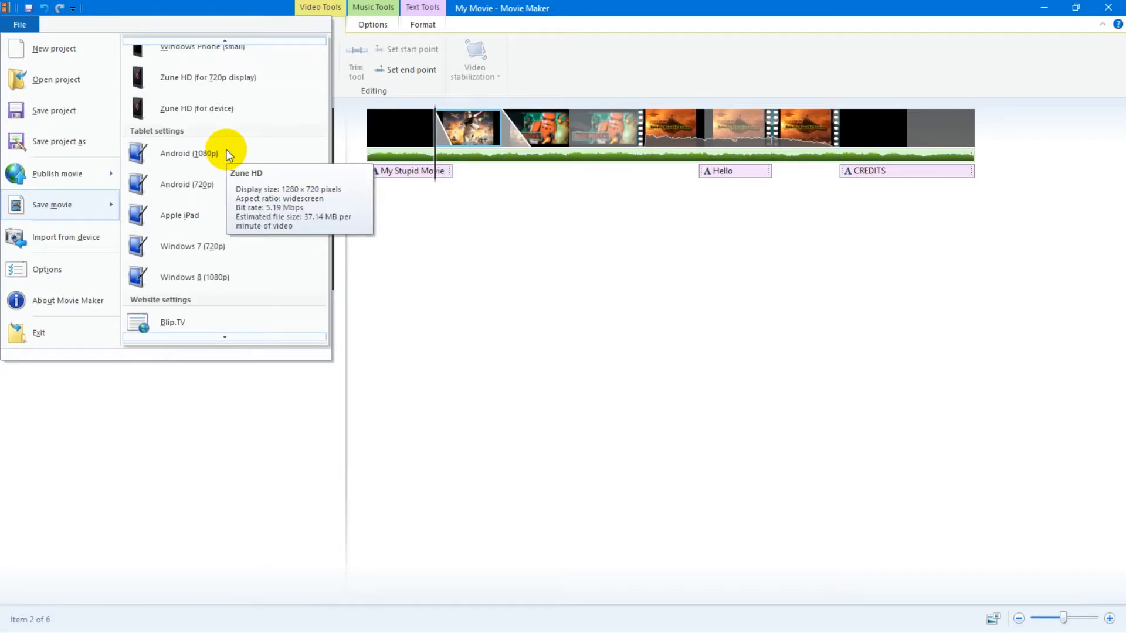
{"action": "scroll", "coordinate": [229, 154], "scroll_direction": "up", "scroll_amount": 2}
{"action": "scroll", "coordinate": [229, 152], "scroll_direction": "down", "scroll_amount": 5}
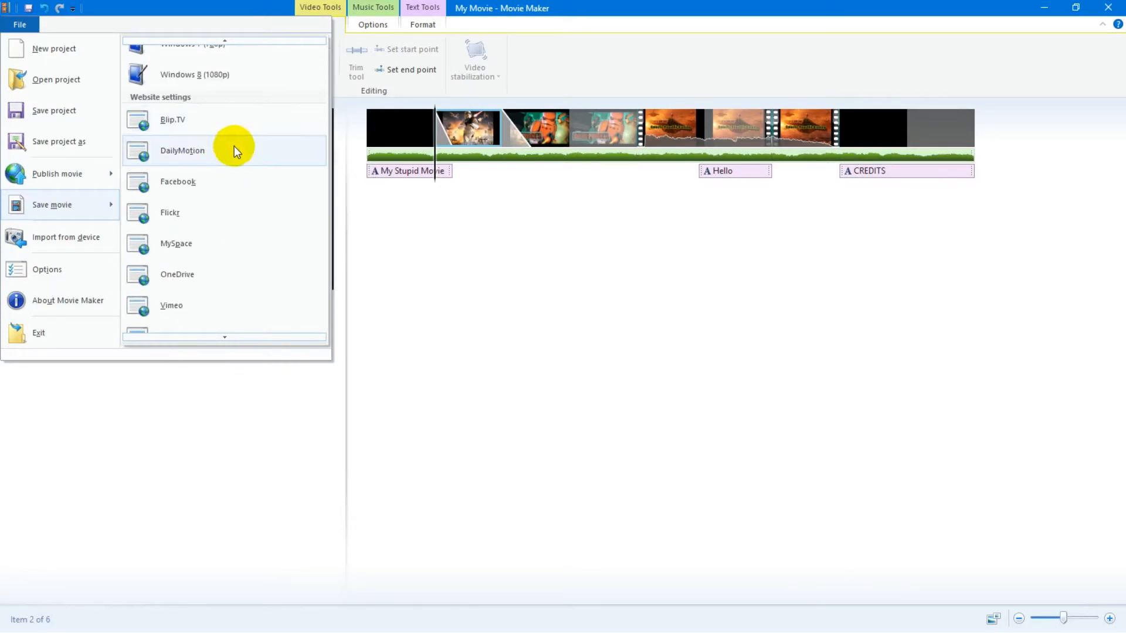
{"action": "scroll", "coordinate": [234, 151], "scroll_direction": "down", "scroll_amount": 2}
{"action": "scroll", "coordinate": [234, 151], "scroll_direction": "up", "scroll_amount": 2}
{"action": "scroll", "coordinate": [234, 153], "scroll_direction": "down", "scroll_amount": 1}
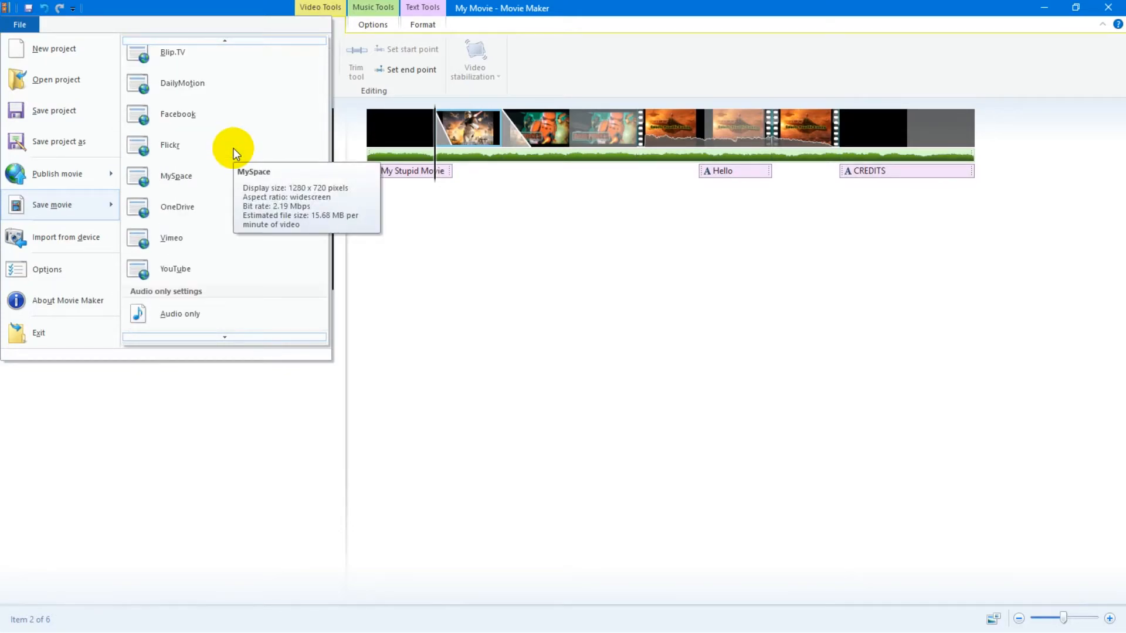
{"action": "scroll", "coordinate": [238, 199], "scroll_direction": "down", "scroll_amount": 2}
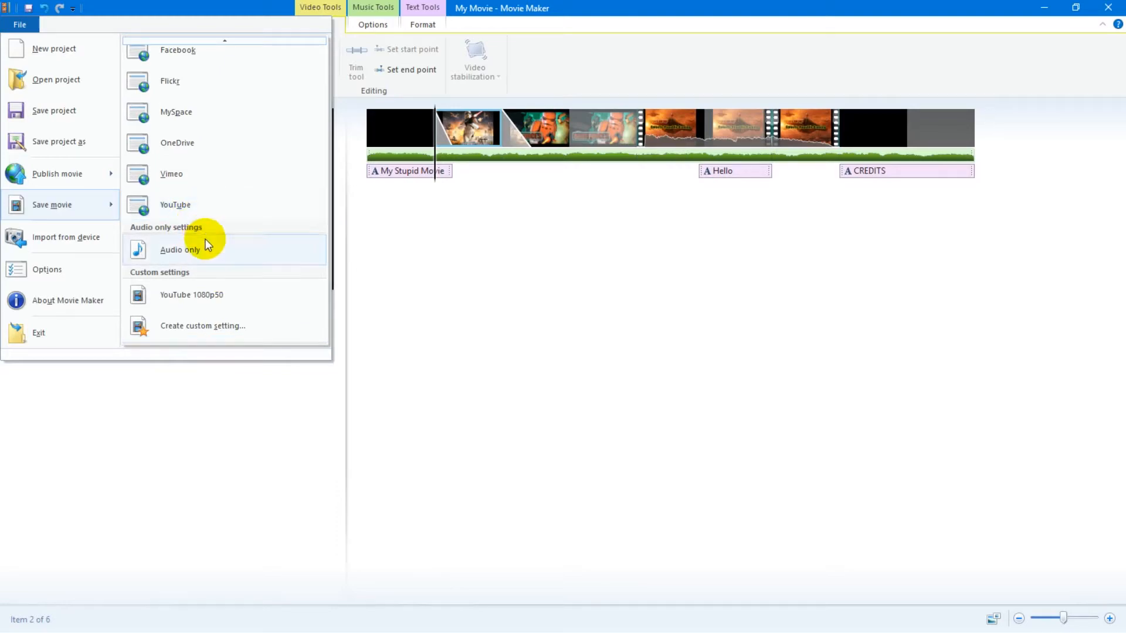
Begin a new custom movie-saving setting named "Whatever Setting".
{"action": "scroll", "coordinate": [197, 297], "scroll_direction": "up", "scroll_amount": 3}
{"action": "scroll", "coordinate": [194, 301], "scroll_direction": "down", "scroll_amount": 3}
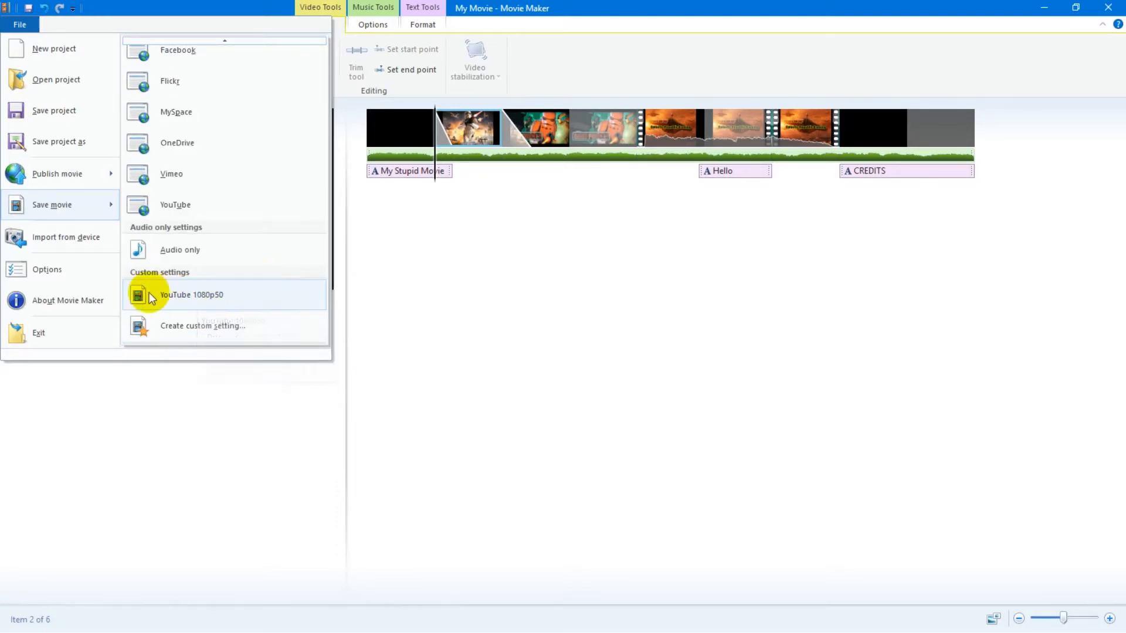
{"action": "left_click", "coordinate": [197, 323]}
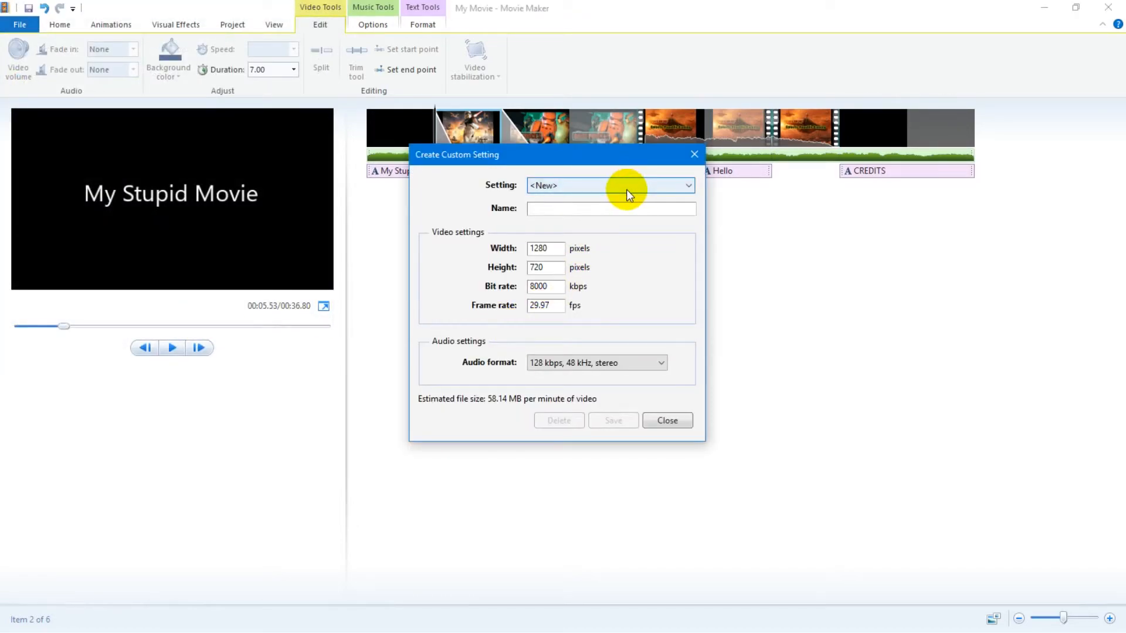
{"action": "left_click", "coordinate": [611, 209]}
{"action": "type", "text": "Whatever Setting"}
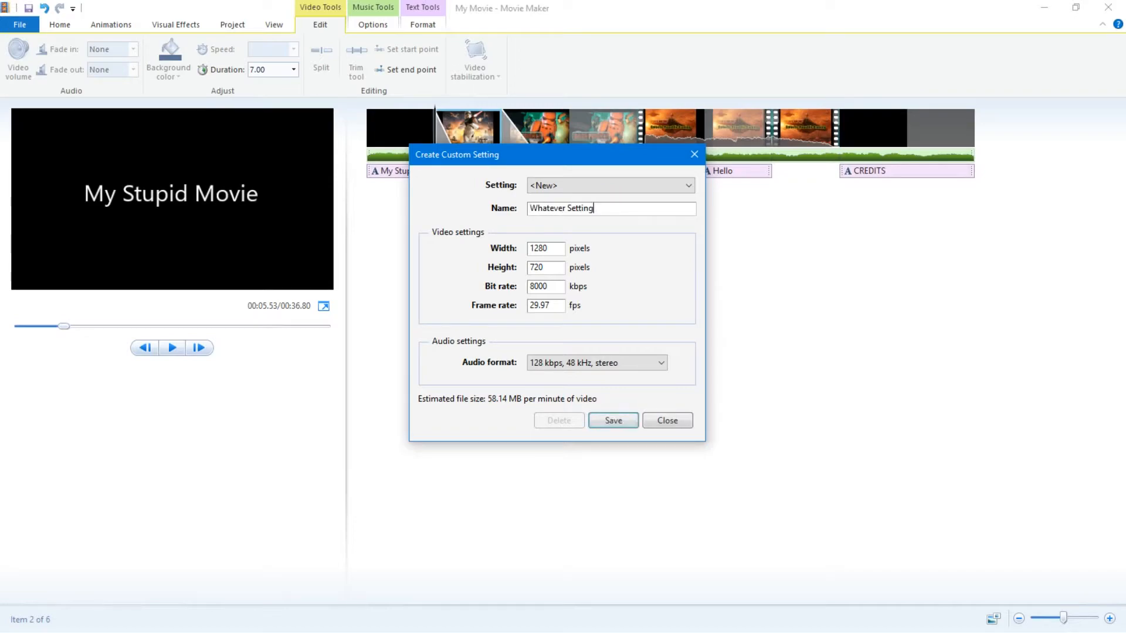
Set the custom setting's video width to 1600 pixels and its height to 900 pixels.
{"action": "left_click", "coordinate": [552, 247]}
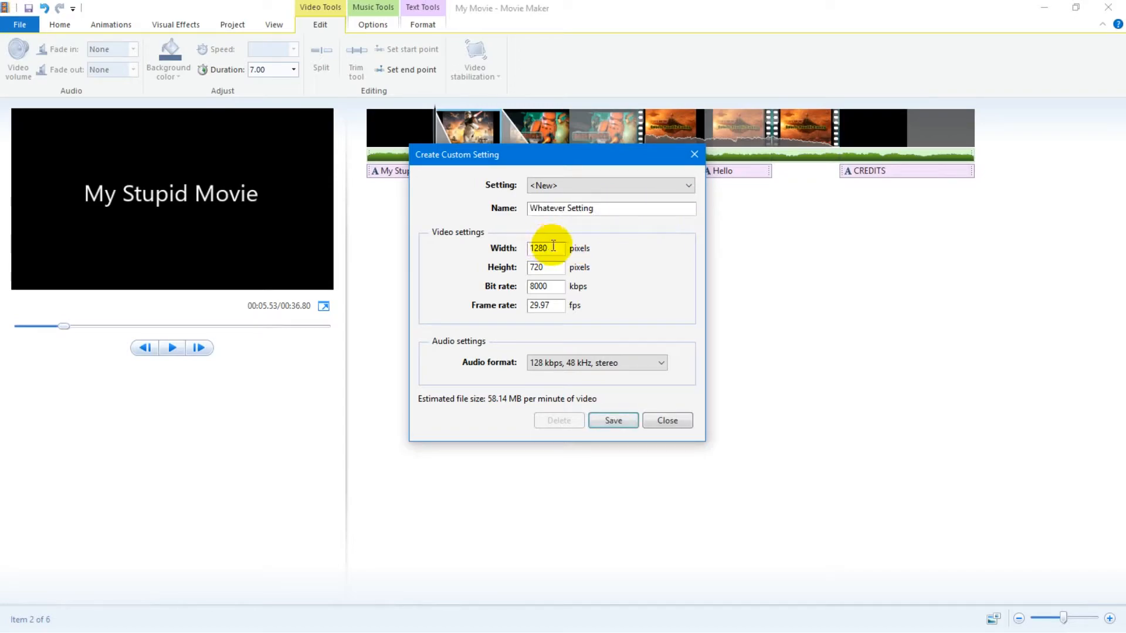
{"action": "left_click_drag", "start_coordinate": [553, 248], "coordinate": [497, 280]}
{"action": "type", "text": "1600"}
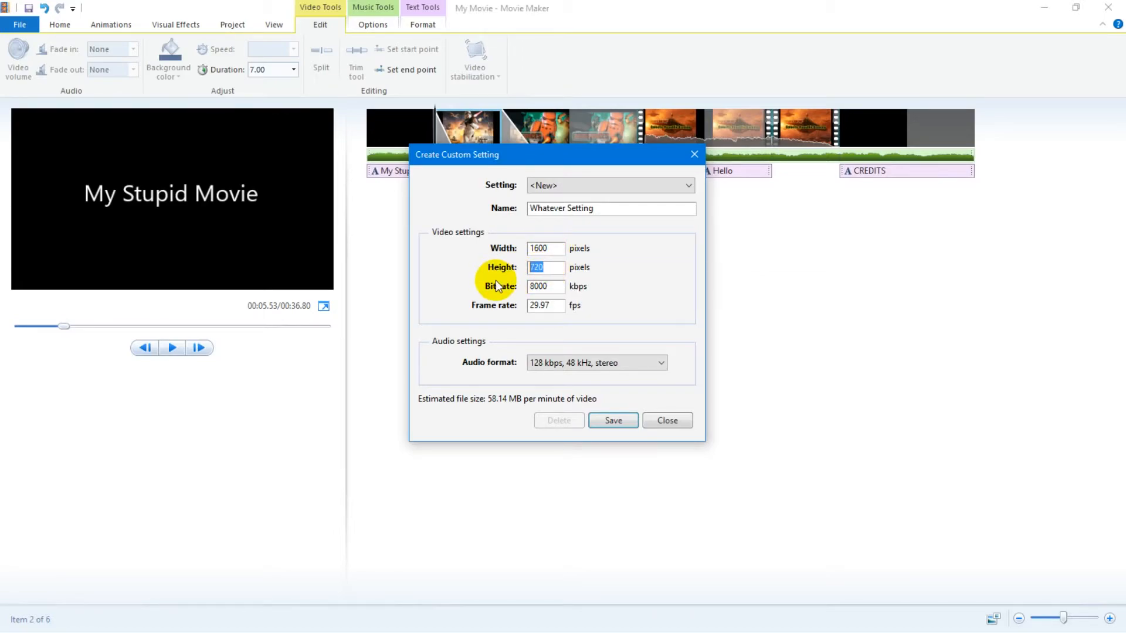
{"action": "type", "text": "900"}
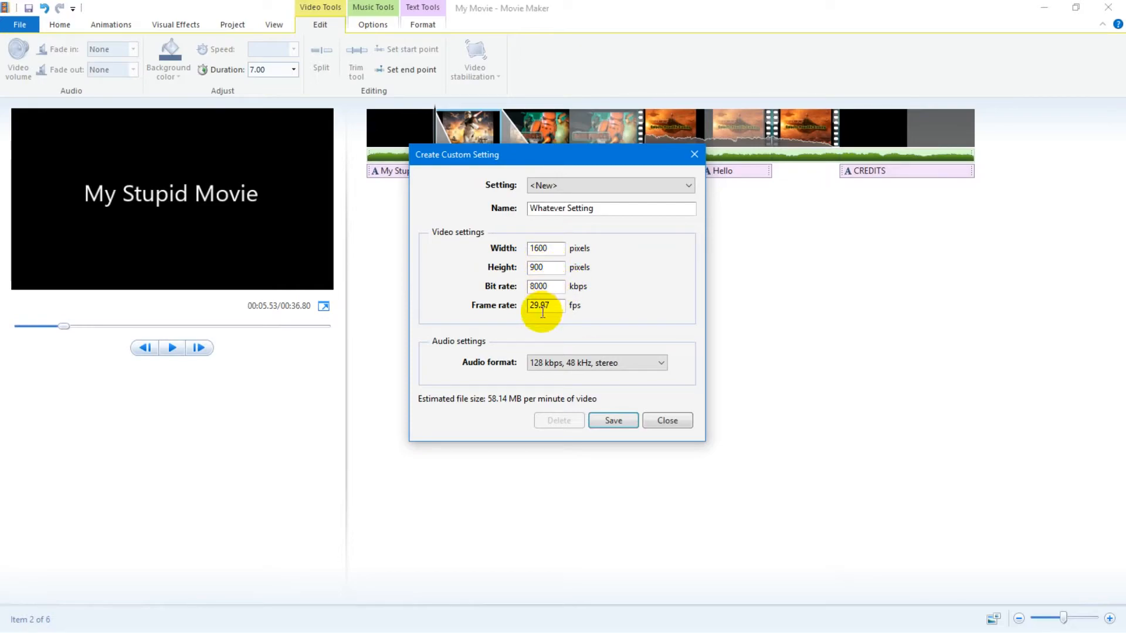
Set the custom setting's frame rate to 60 fps and close the setting without saving it.
{"action": "left_click_drag", "start_coordinate": [542, 305], "coordinate": [518, 308]}
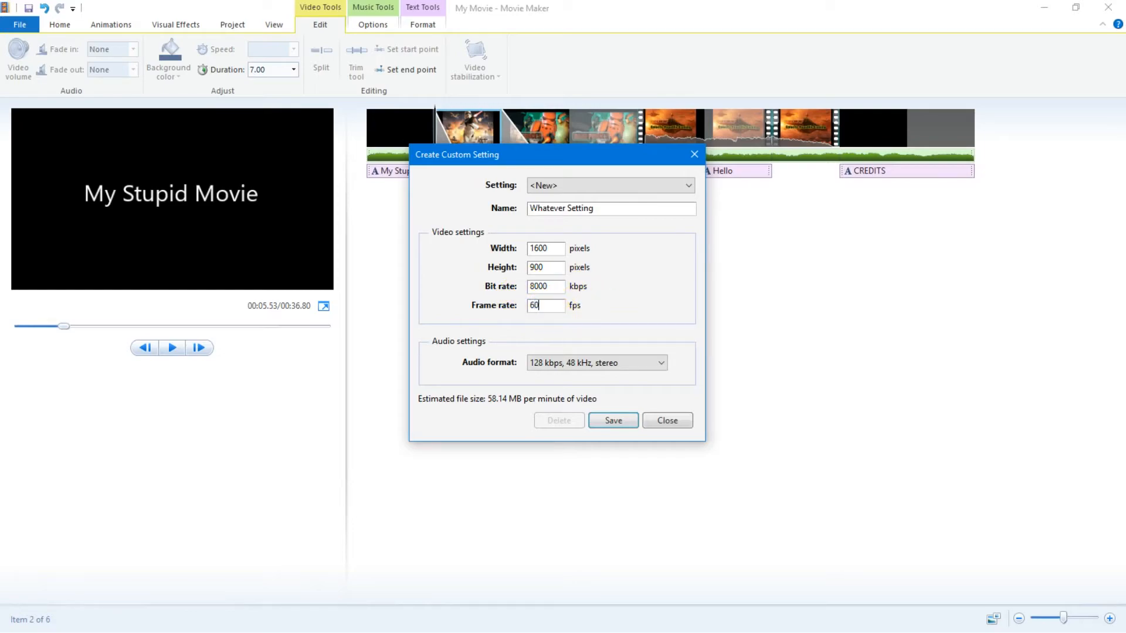
{"action": "type", "text": "60"}
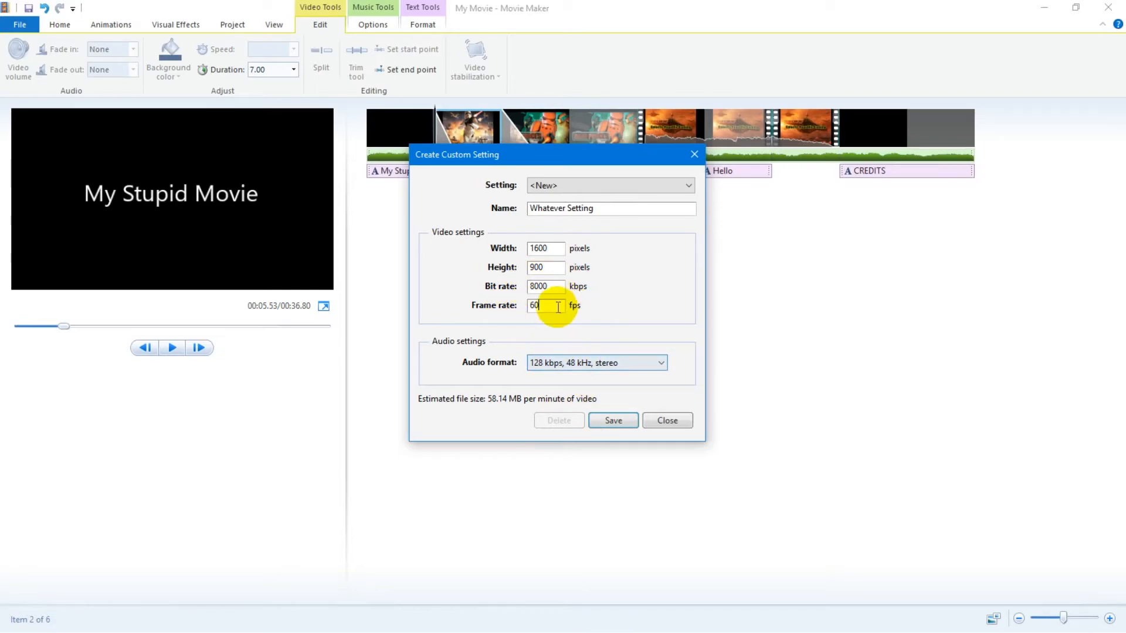
{"action": "left_click", "coordinate": [646, 369]}
{"action": "left_click", "coordinate": [646, 369]}
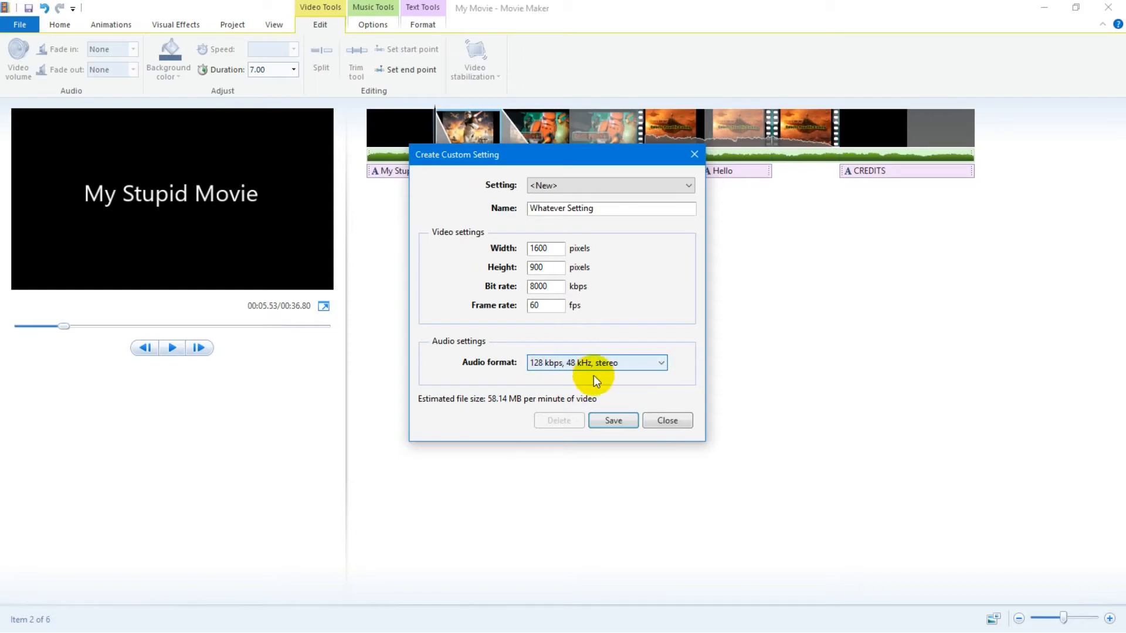
{"action": "left_click", "coordinate": [667, 421]}
{"action": "left_click", "coordinate": [578, 322]}
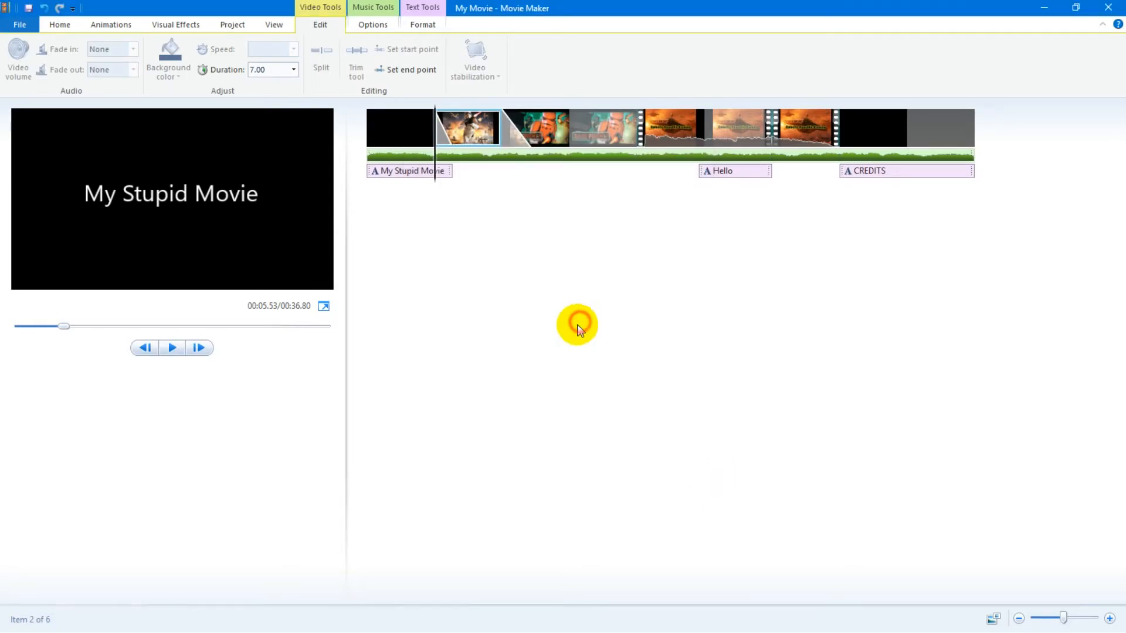
Review the recommended, recent and common presets for saving the movie.
{"action": "left_click", "coordinate": [20, 27]}
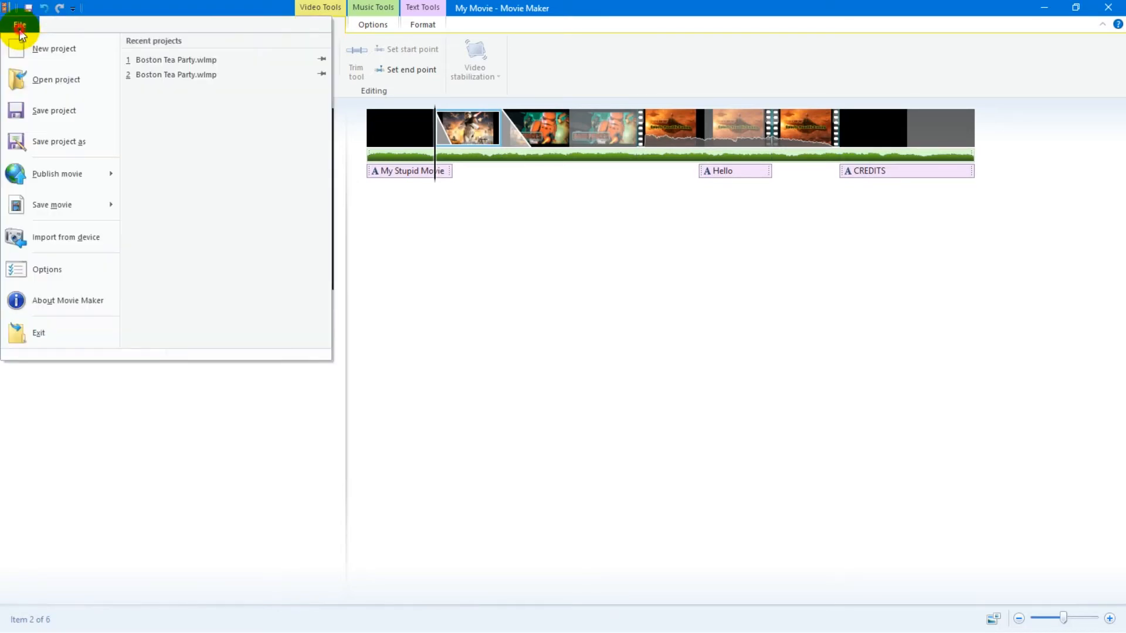
{"action": "mouse_move", "coordinate": [62, 211]}
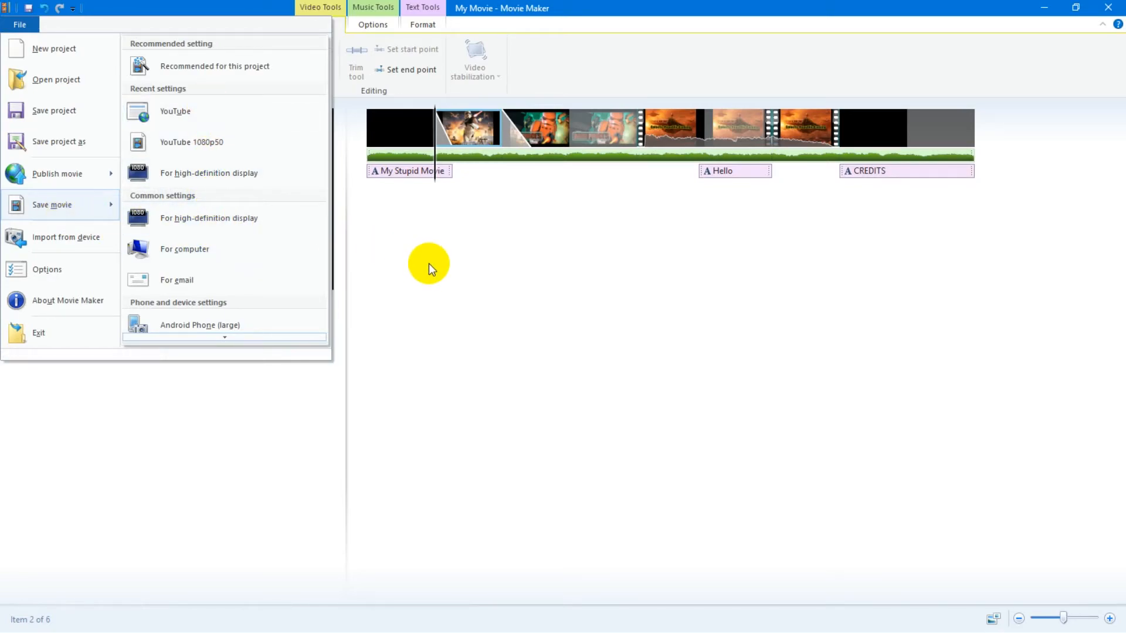
{"action": "left_click", "coordinate": [429, 264]}
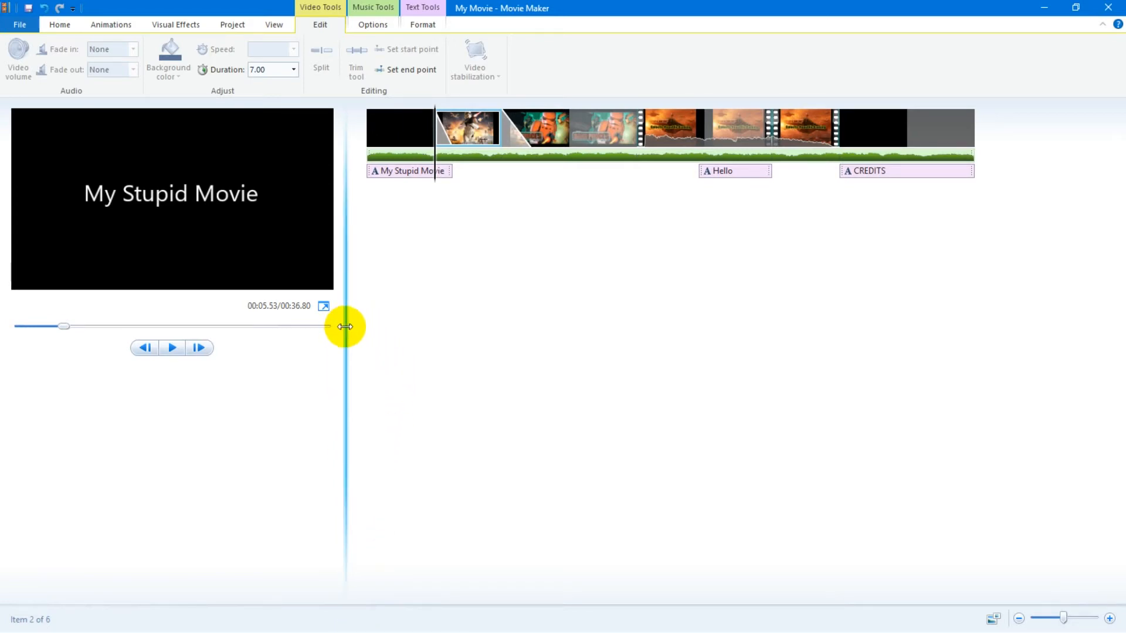
Close the video editor and discard the unsaved changes to the My Movie project.
{"action": "left_click", "coordinate": [1108, 7]}
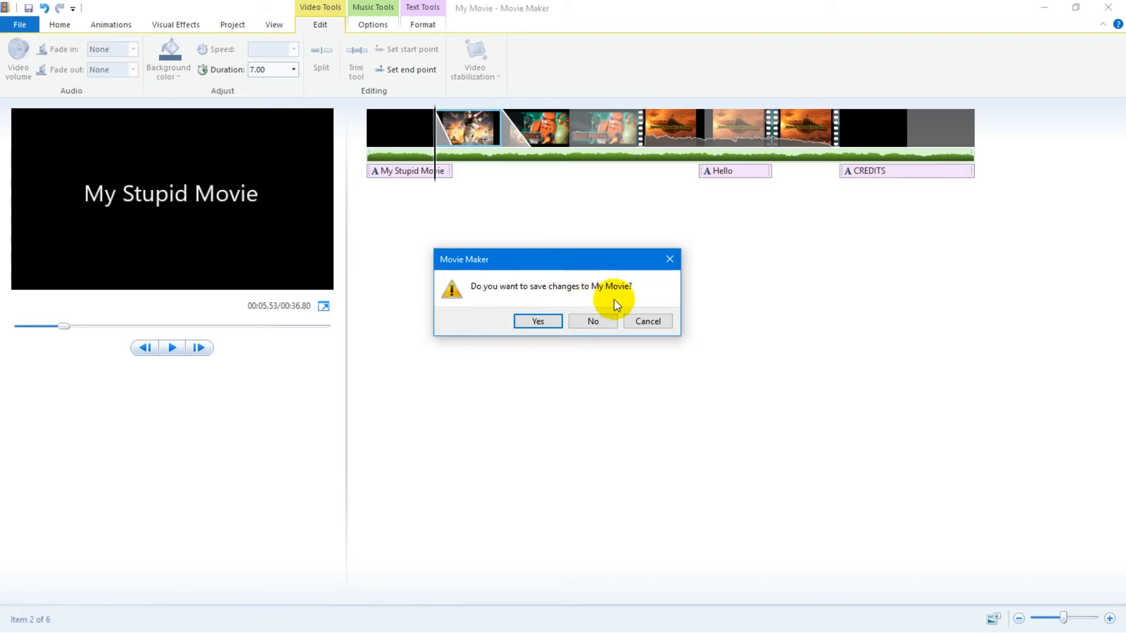
{"action": "left_click", "coordinate": [593, 320]}
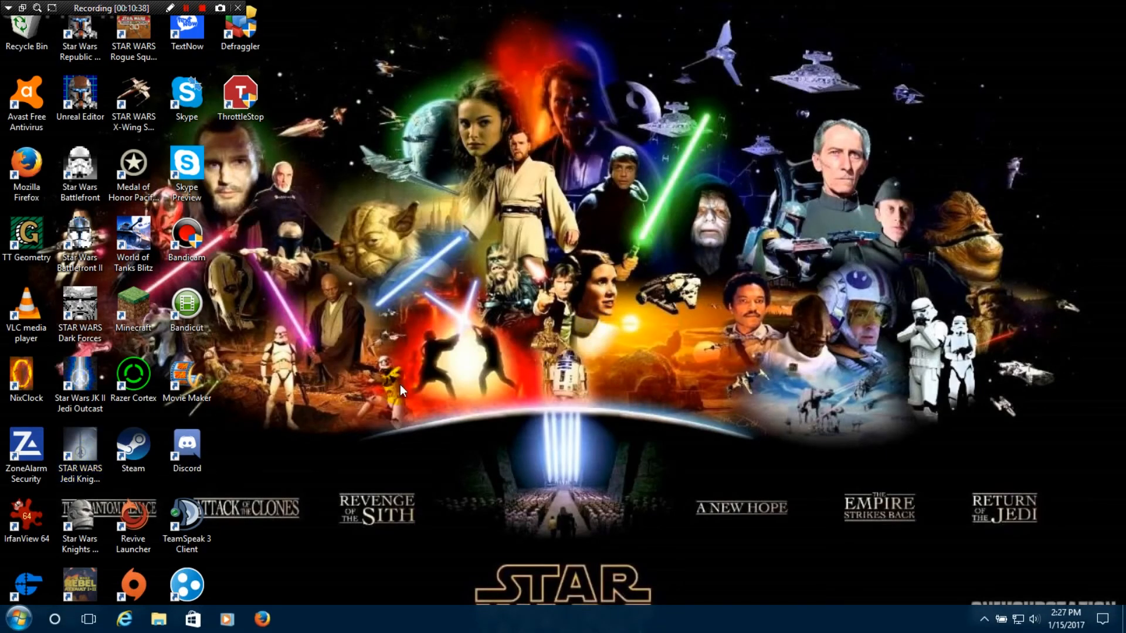
Switch to File Explorer to view the contents of the Videos folder and close its window.
{"action": "left_click", "coordinate": [158, 618]}
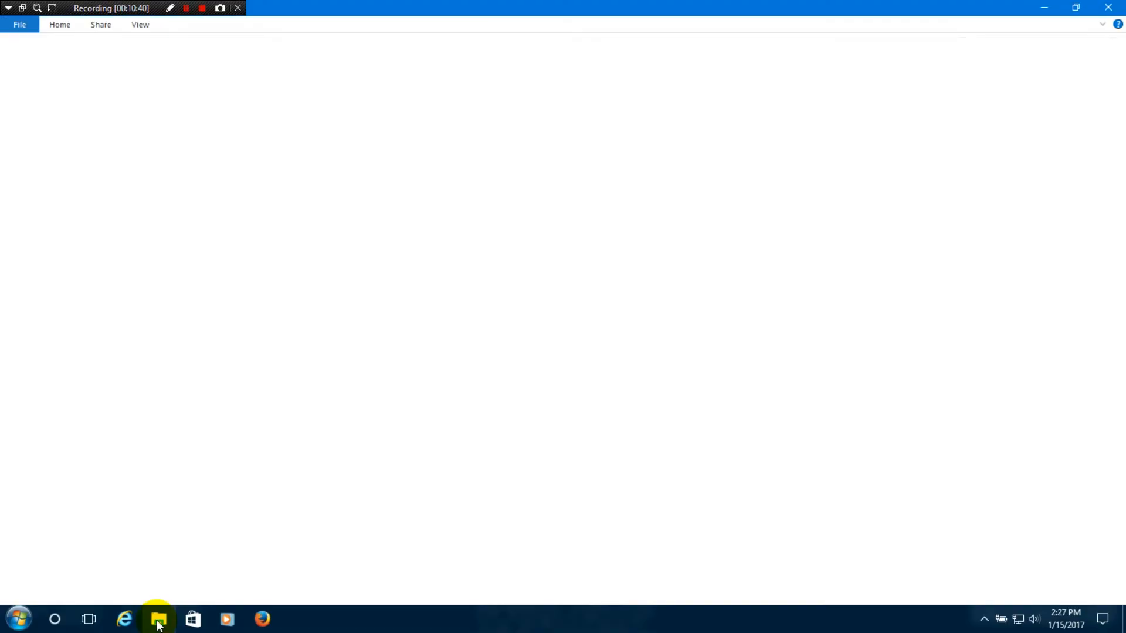
{"action": "left_click", "coordinate": [48, 213]}
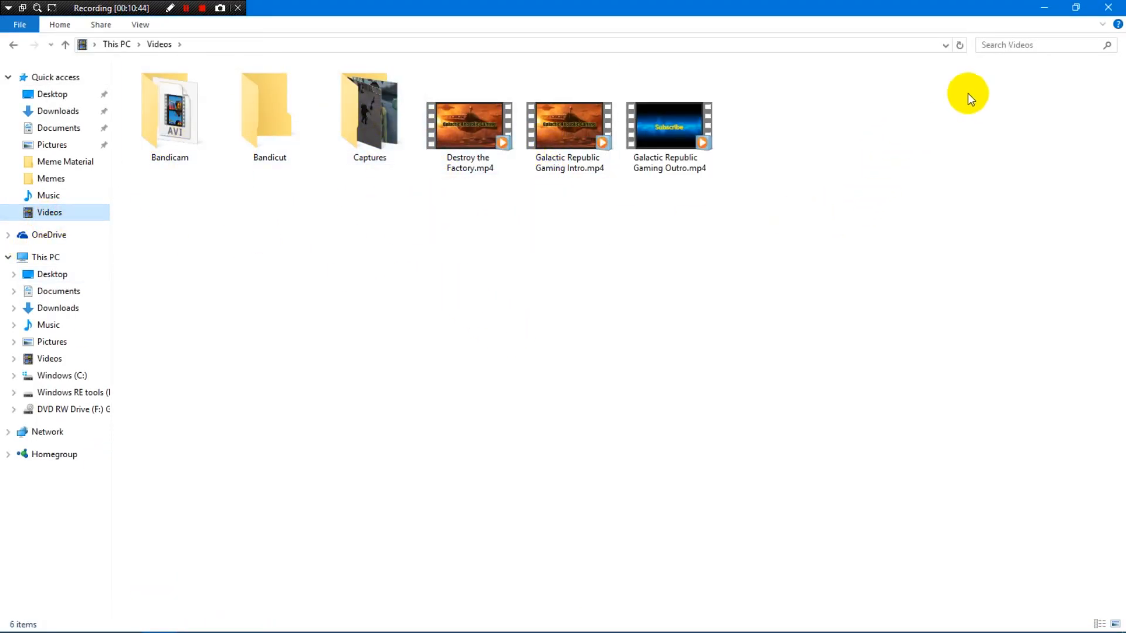
{"action": "left_click", "coordinate": [1108, 7]}
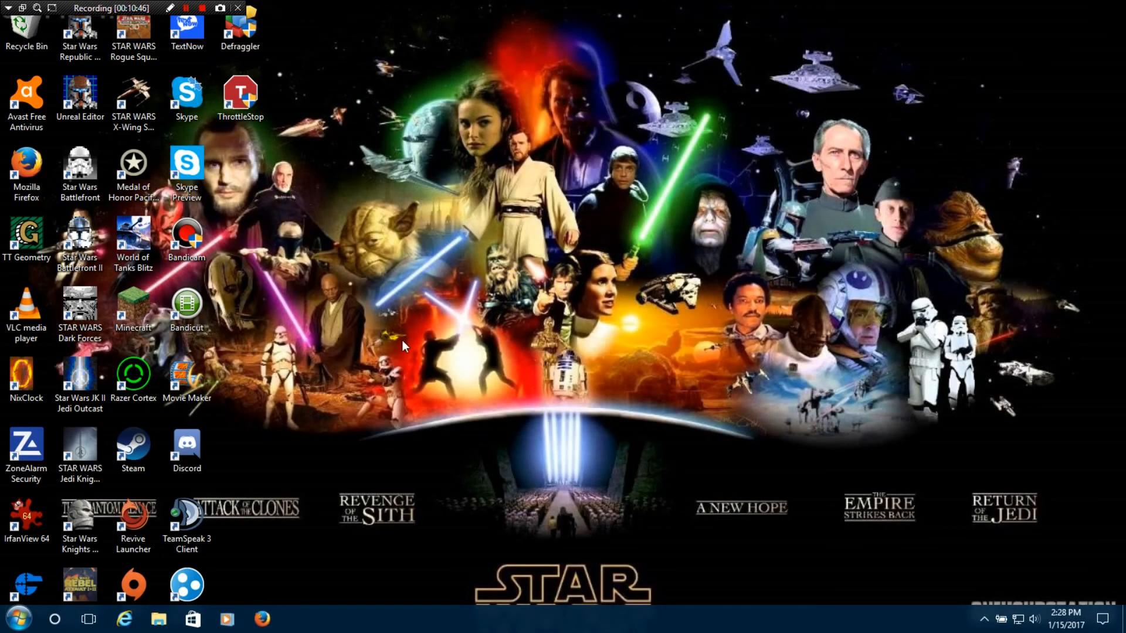